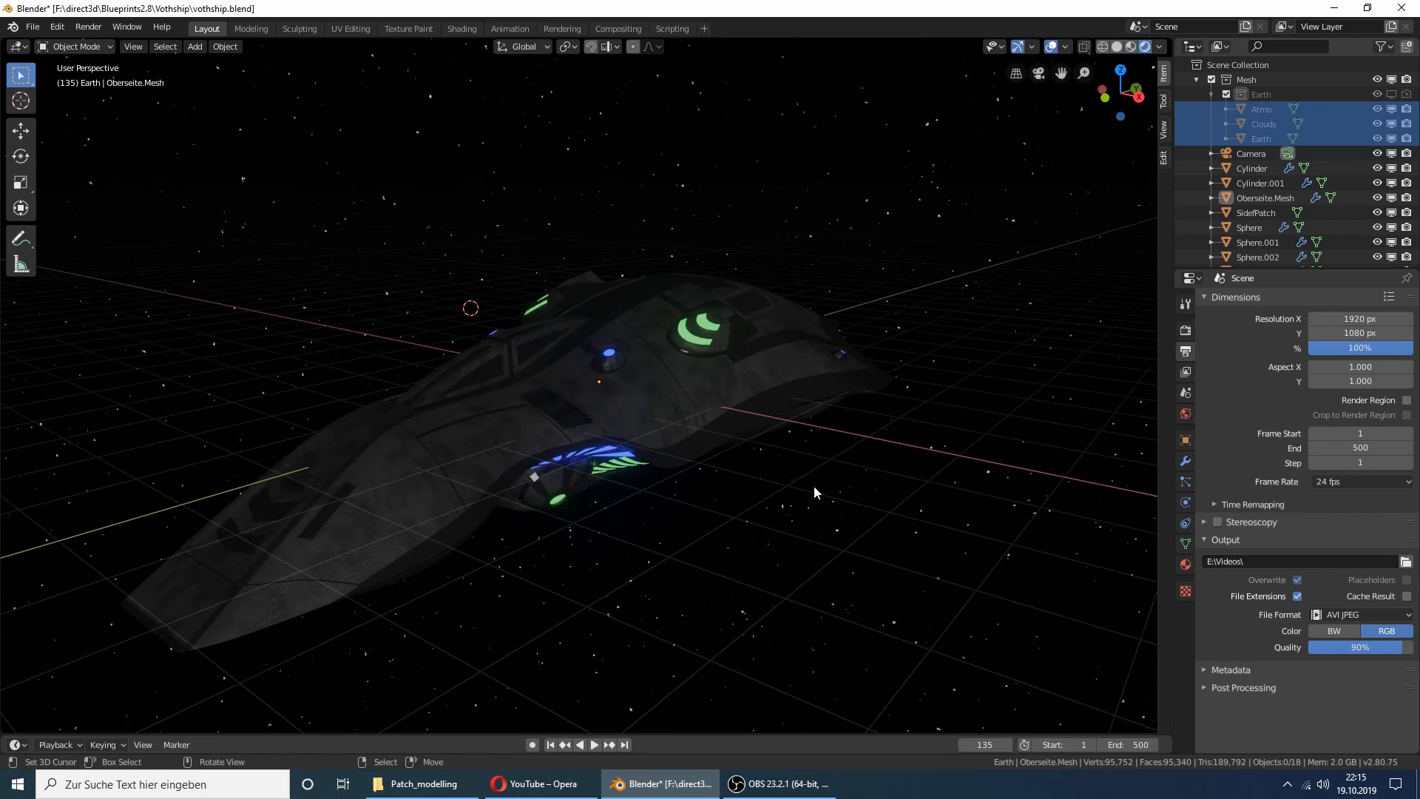
Step: Inspect the rendered spaceship from all sides, including its underside, rear engines, hull panels and glowing blue and green lights
middle_drag(814, 486, 745, 508)
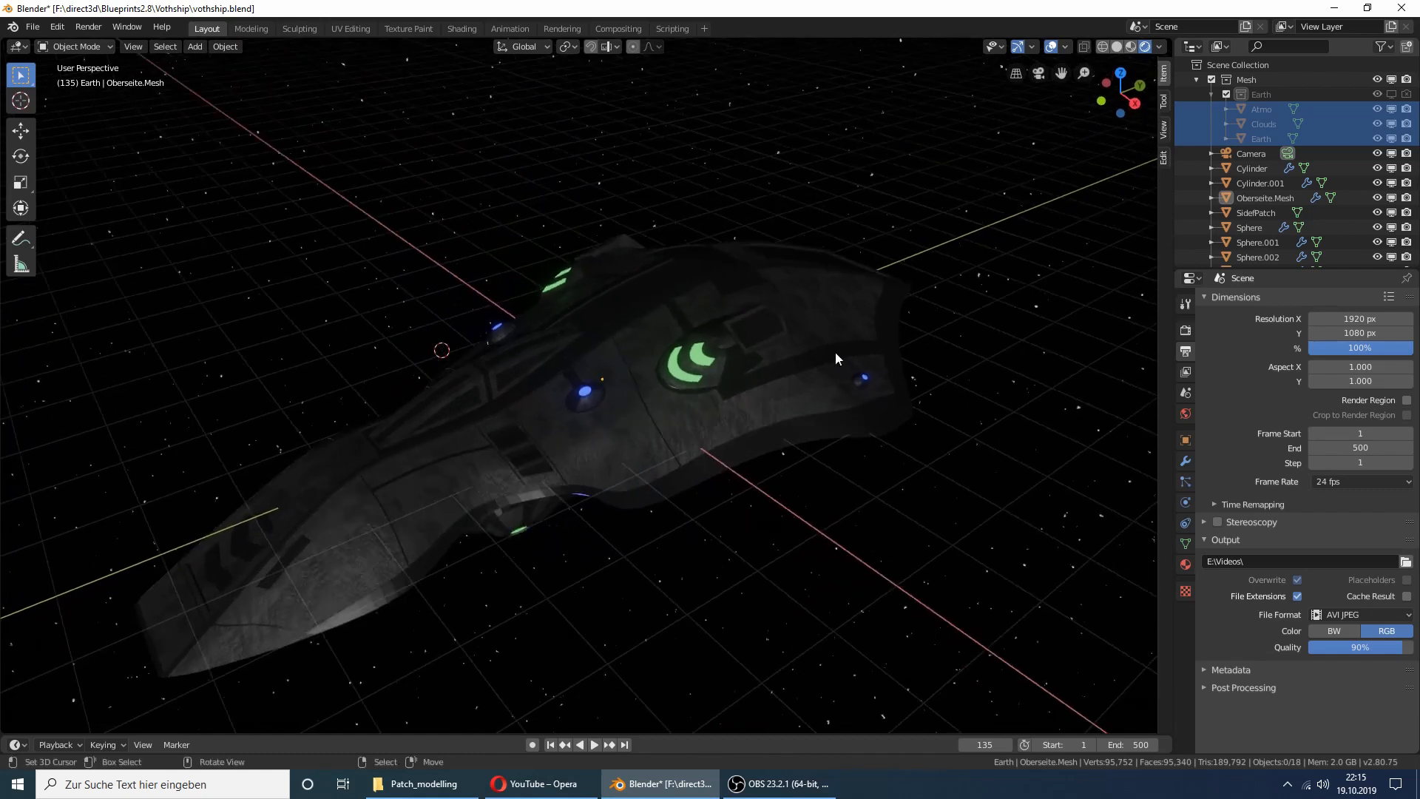
middle_drag(850, 475, 628, 400)
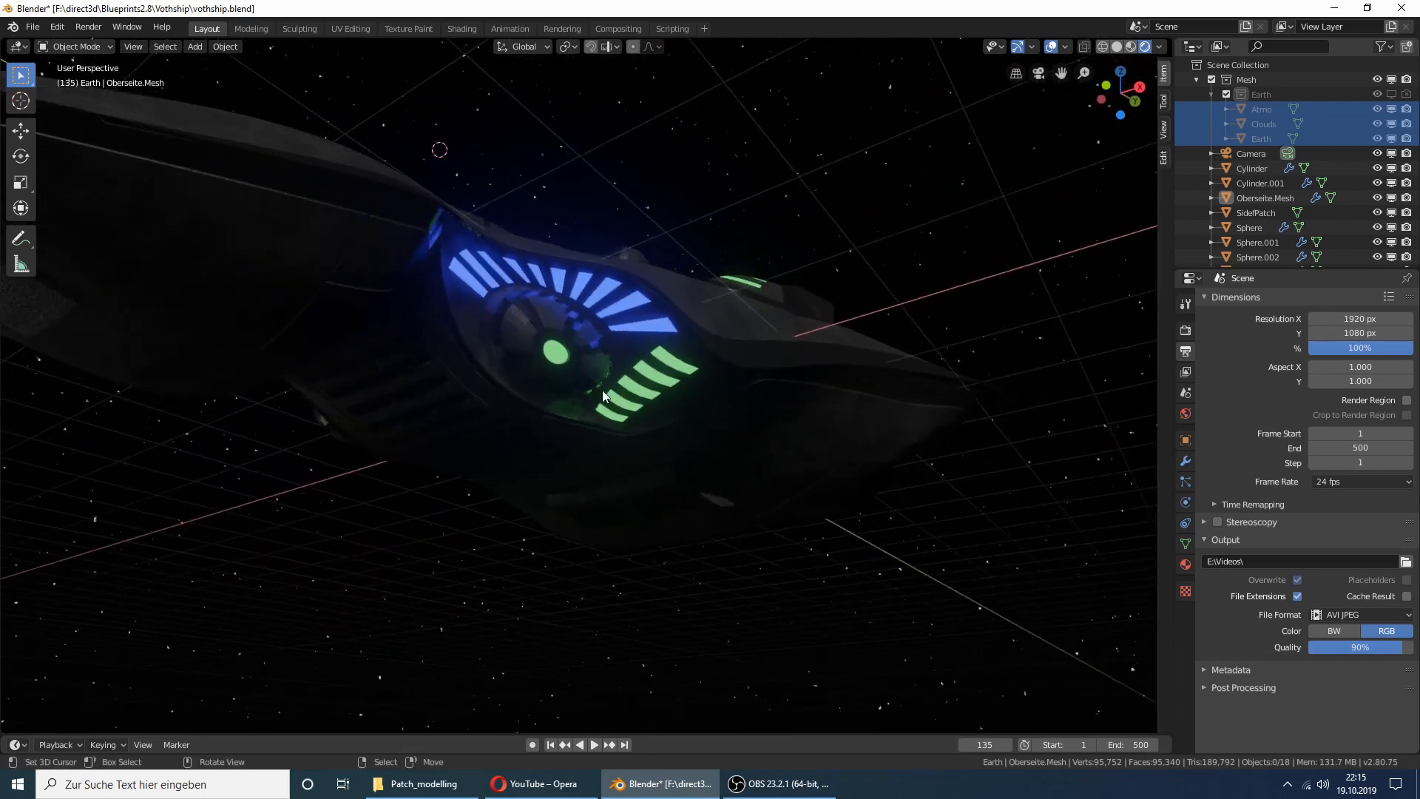
middle_drag(685, 438, 651, 444)
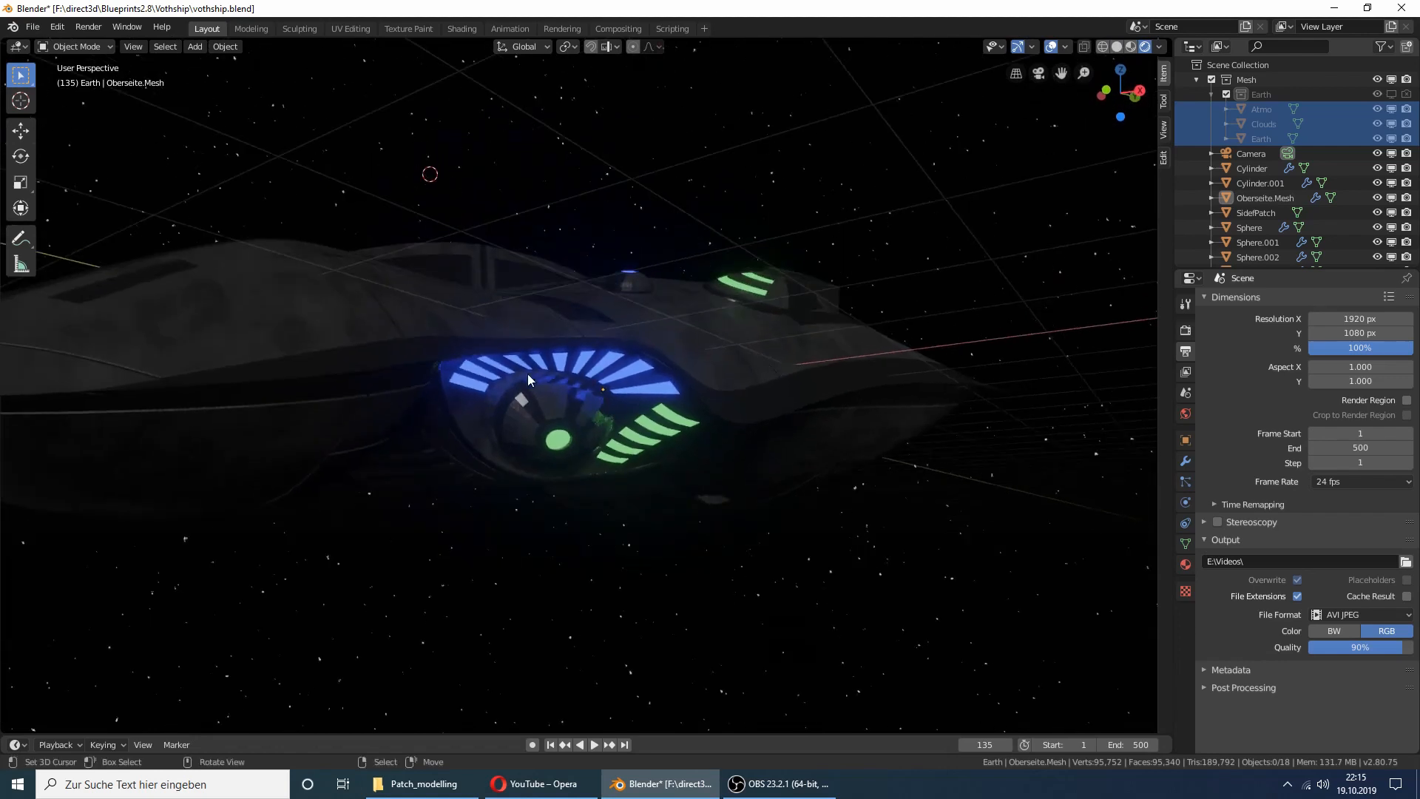
middle_drag(919, 453, 723, 400)
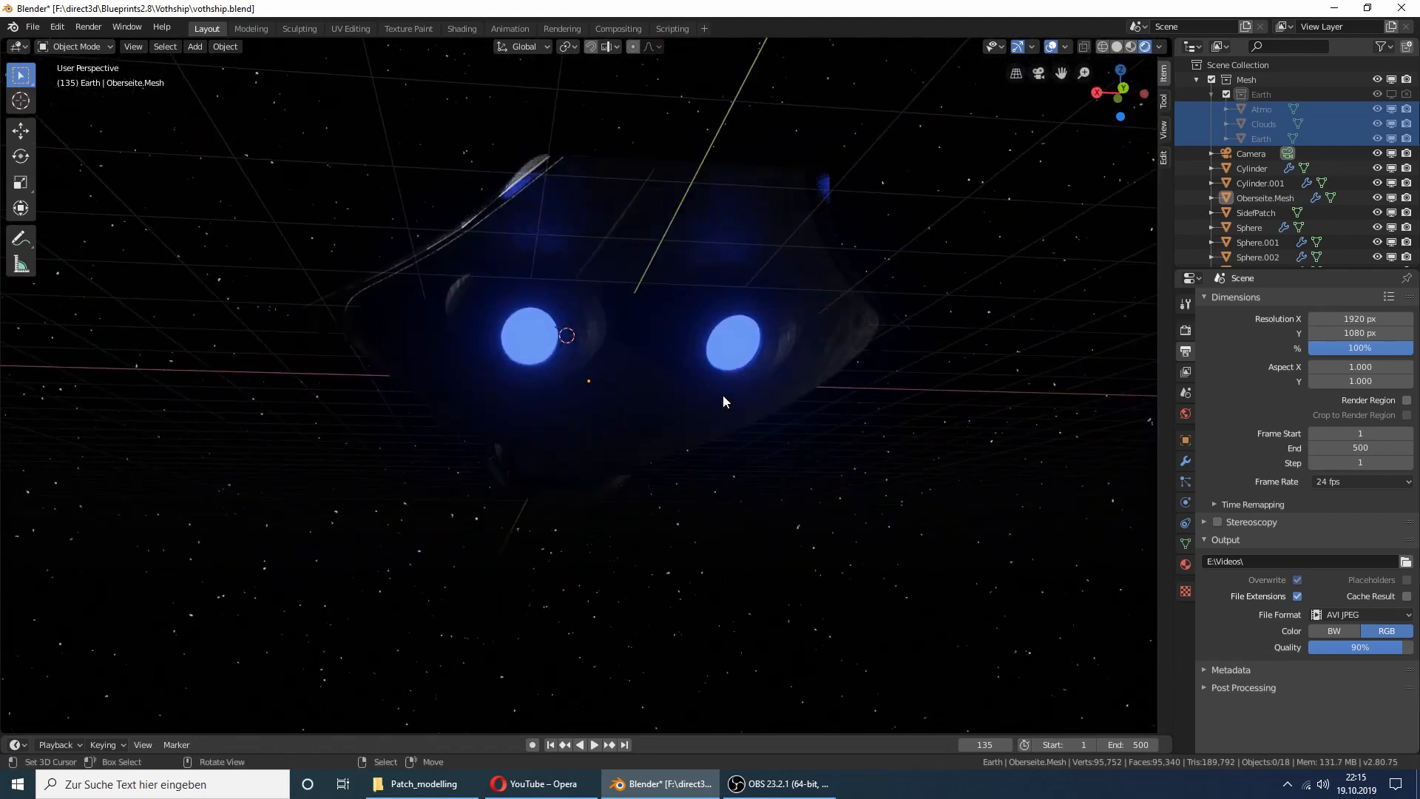
middle_drag(775, 363, 593, 349)
middle_drag(791, 407, 613, 430)
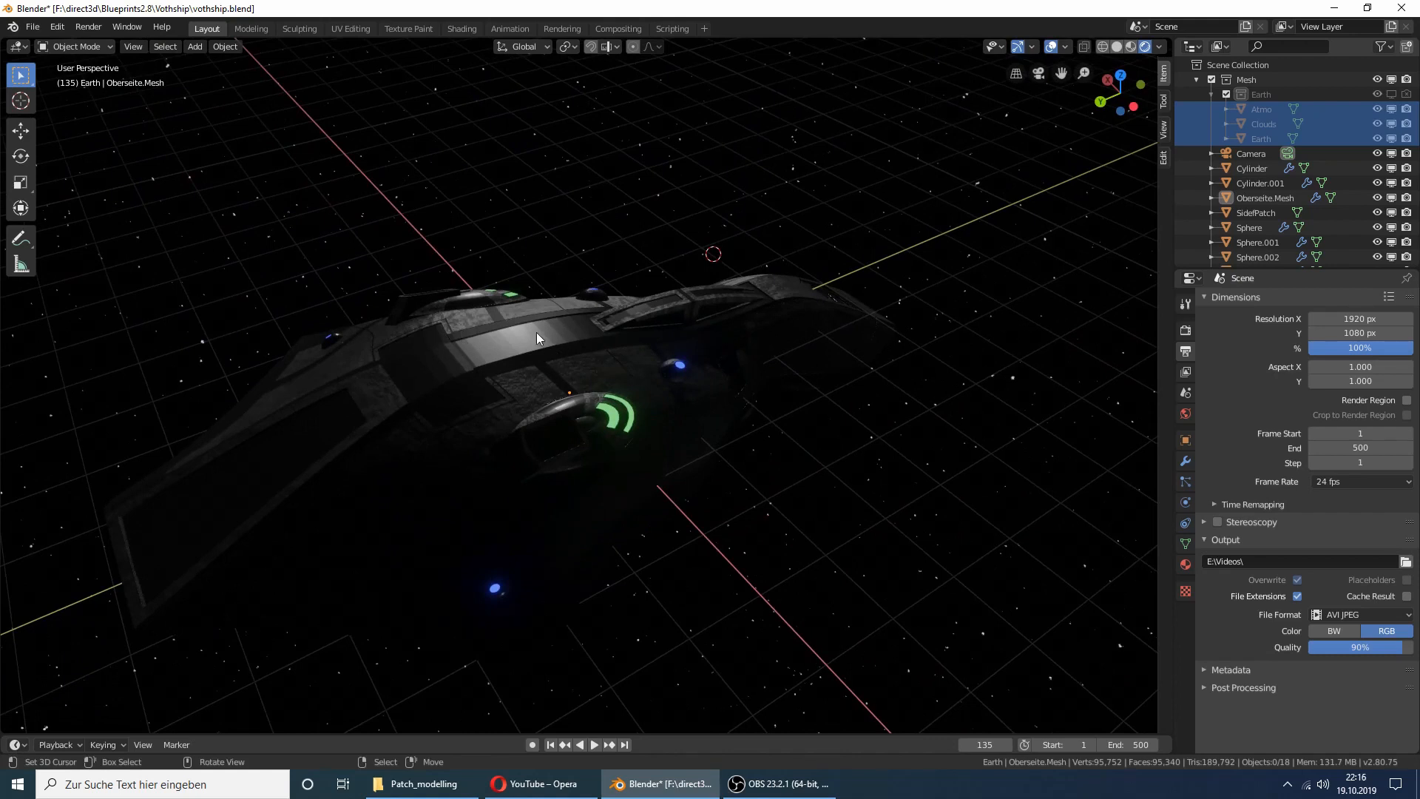
middle_drag(516, 359, 619, 490)
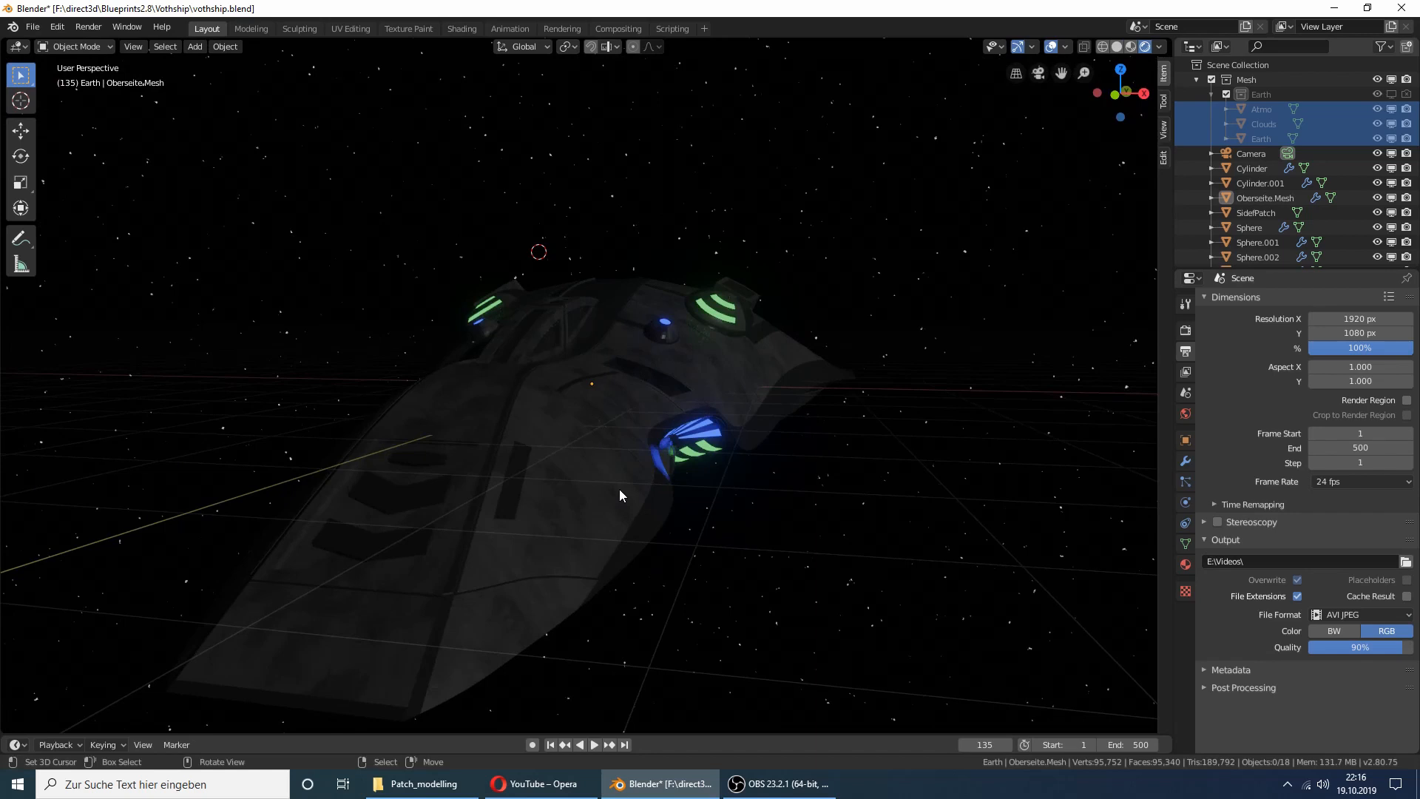
middle_drag(734, 441, 726, 437)
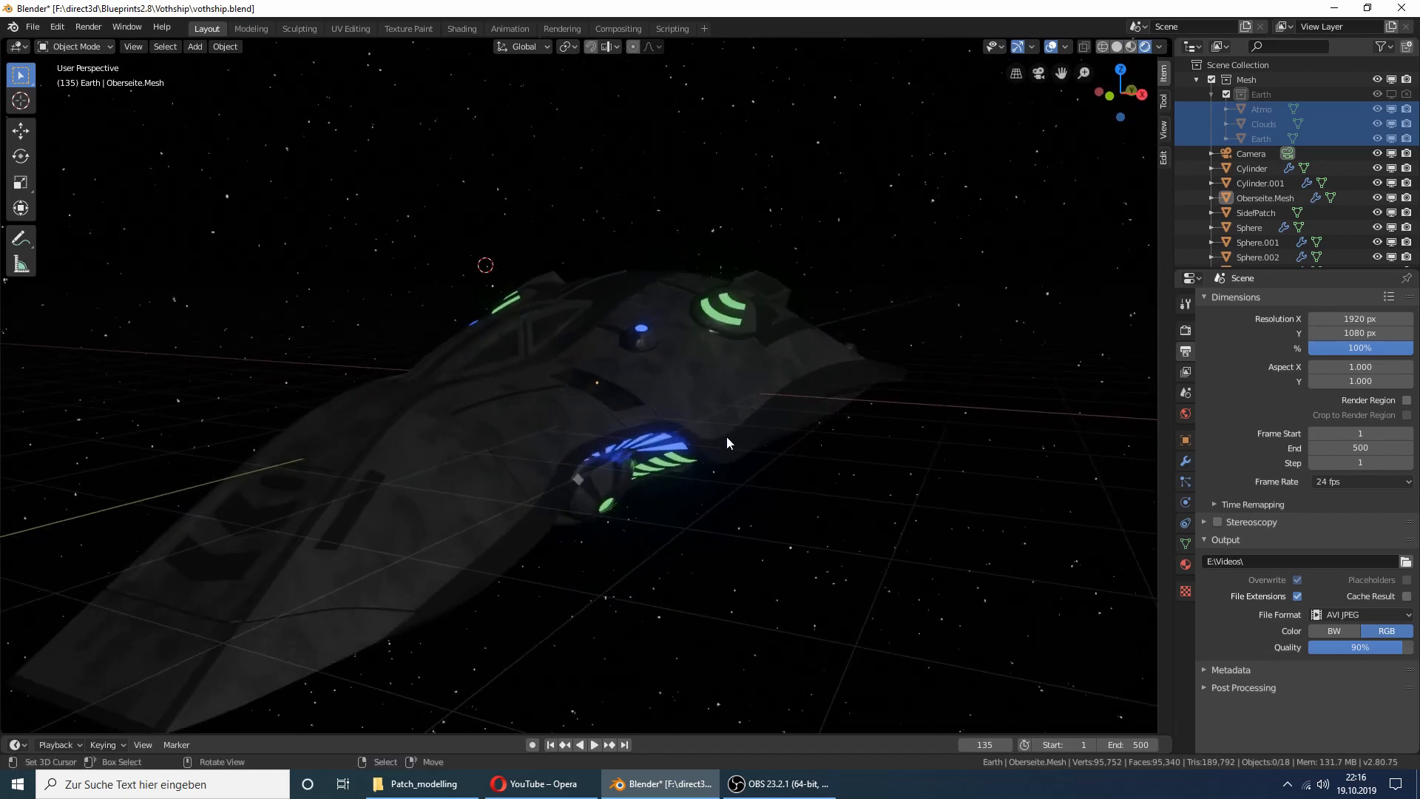
middle_drag(437, 519, 443, 503)
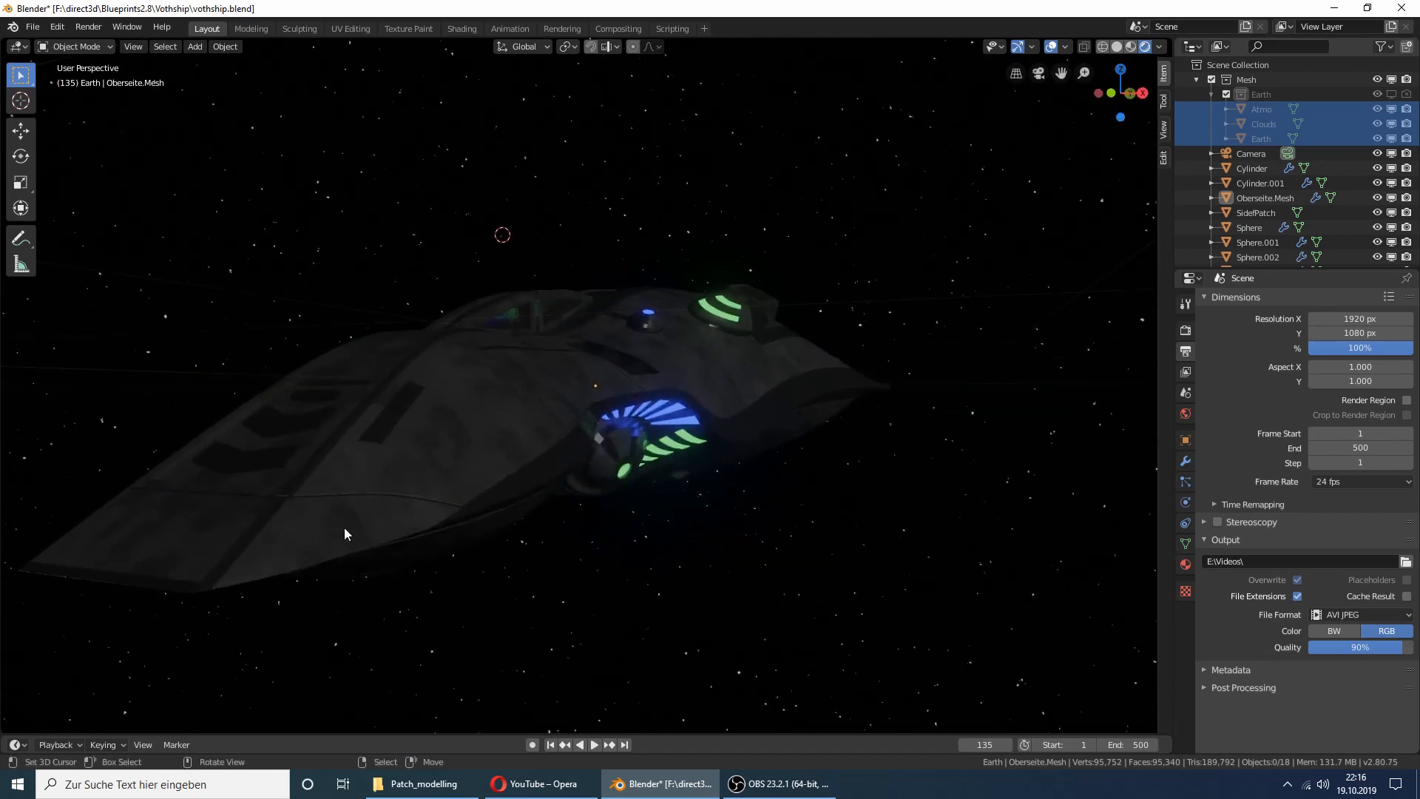
middle_drag(546, 440, 476, 490)
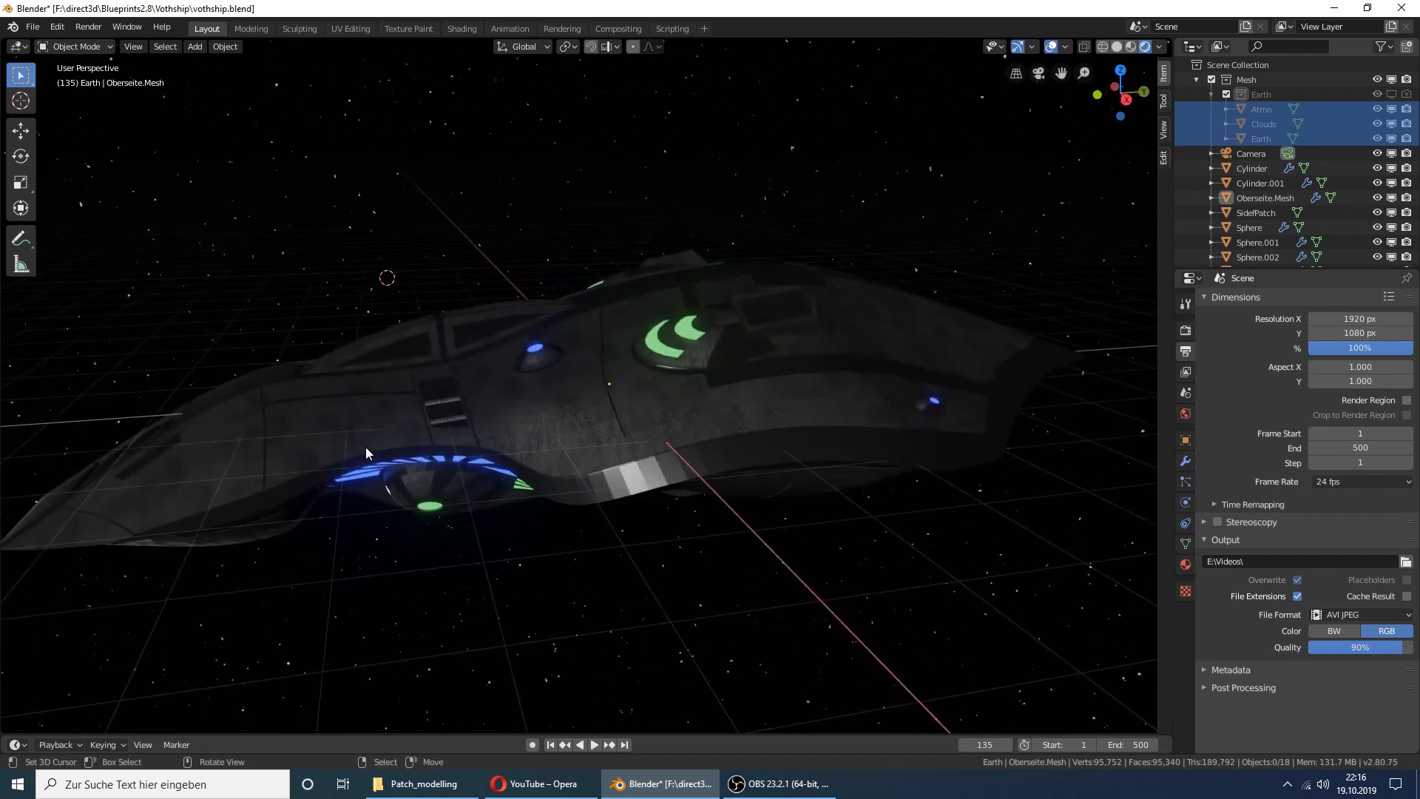
middle_drag(540, 456, 490, 442)
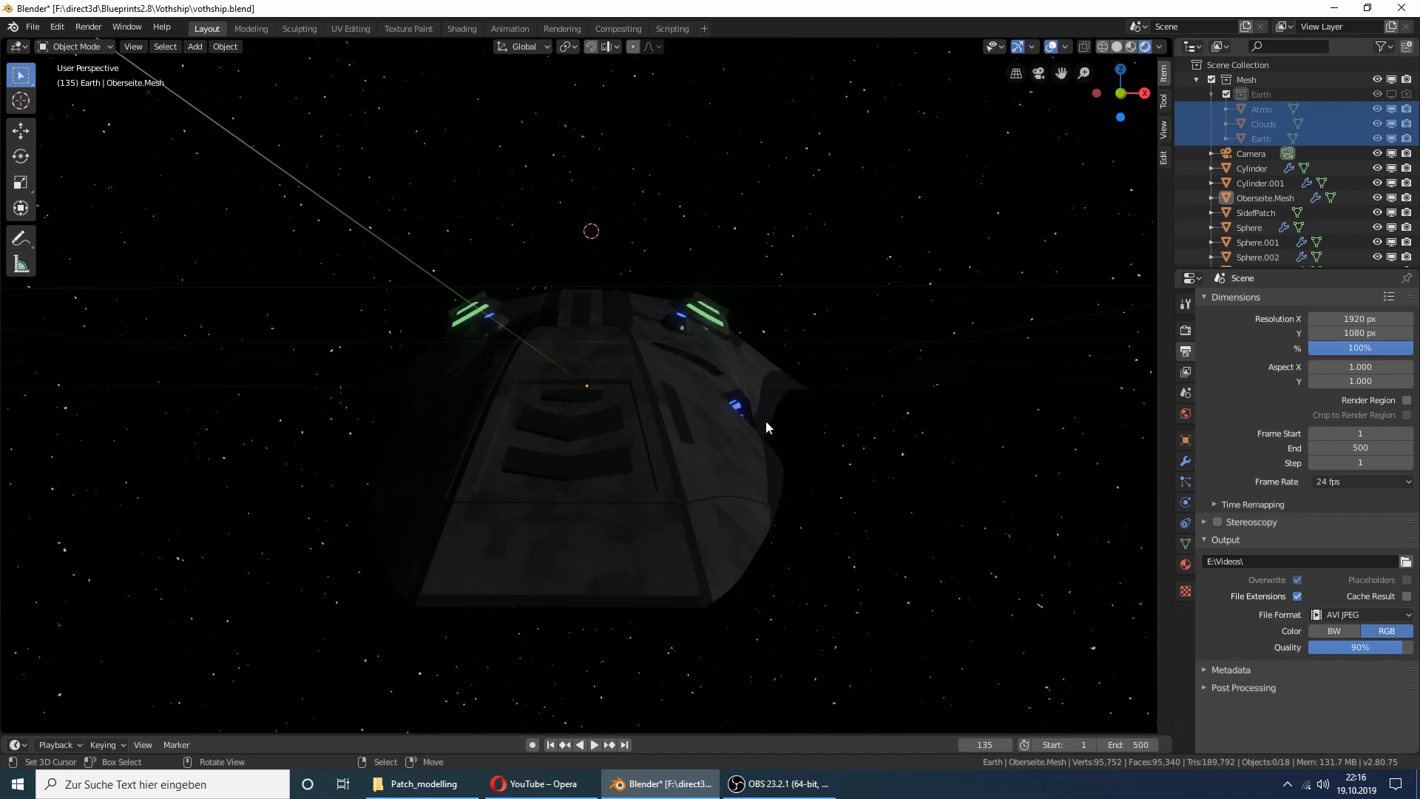
middle_drag(753, 408, 633, 444)
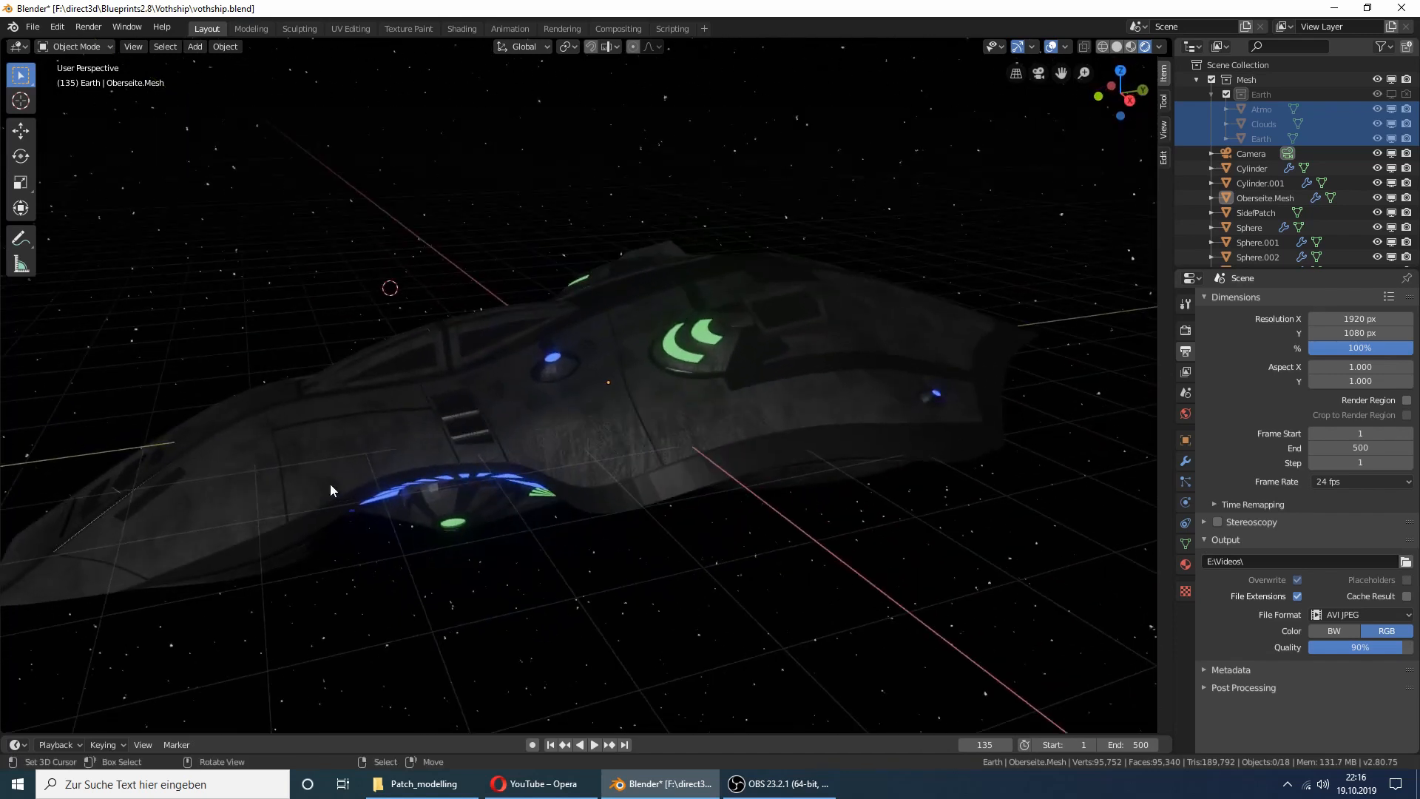
middle_drag(487, 438, 454, 436)
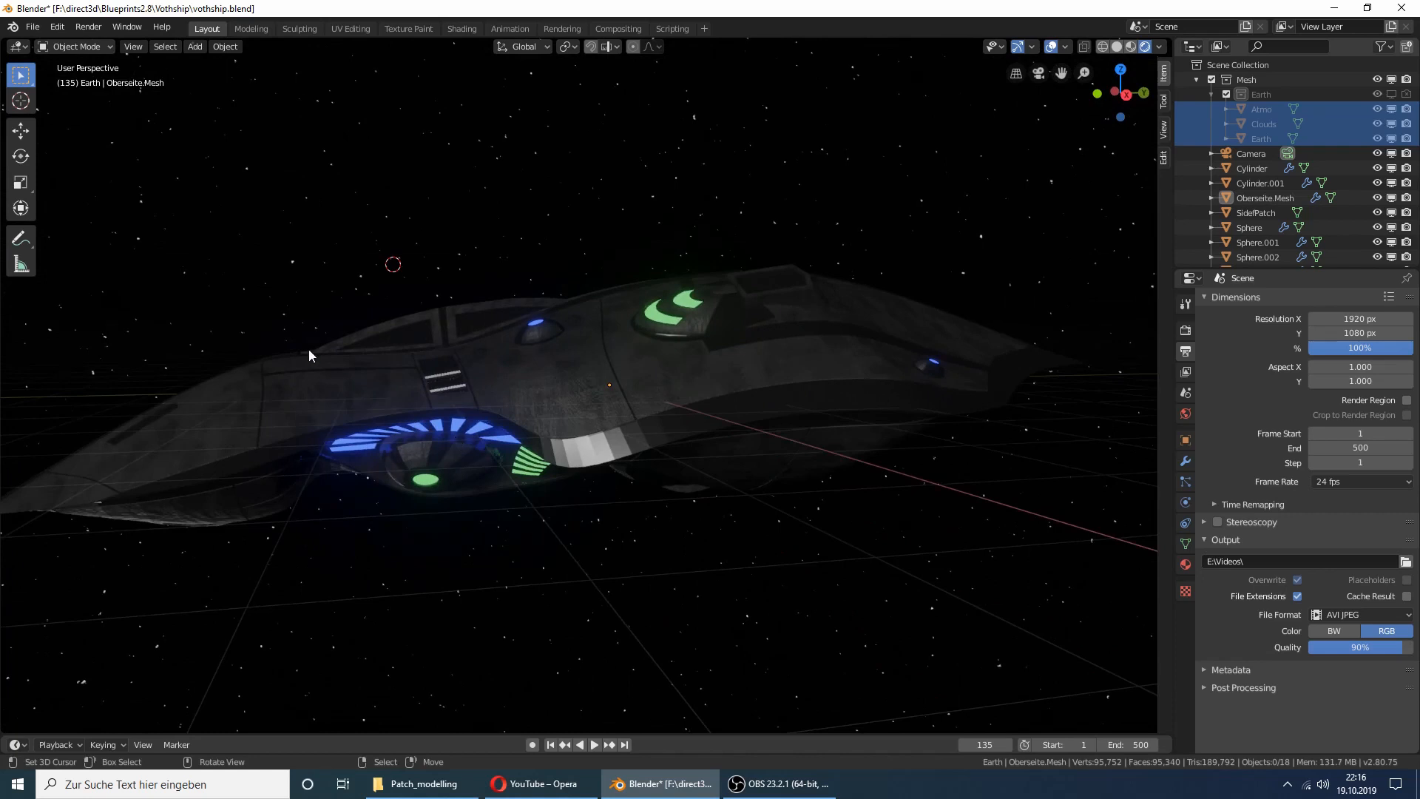
middle_drag(592, 405, 555, 407)
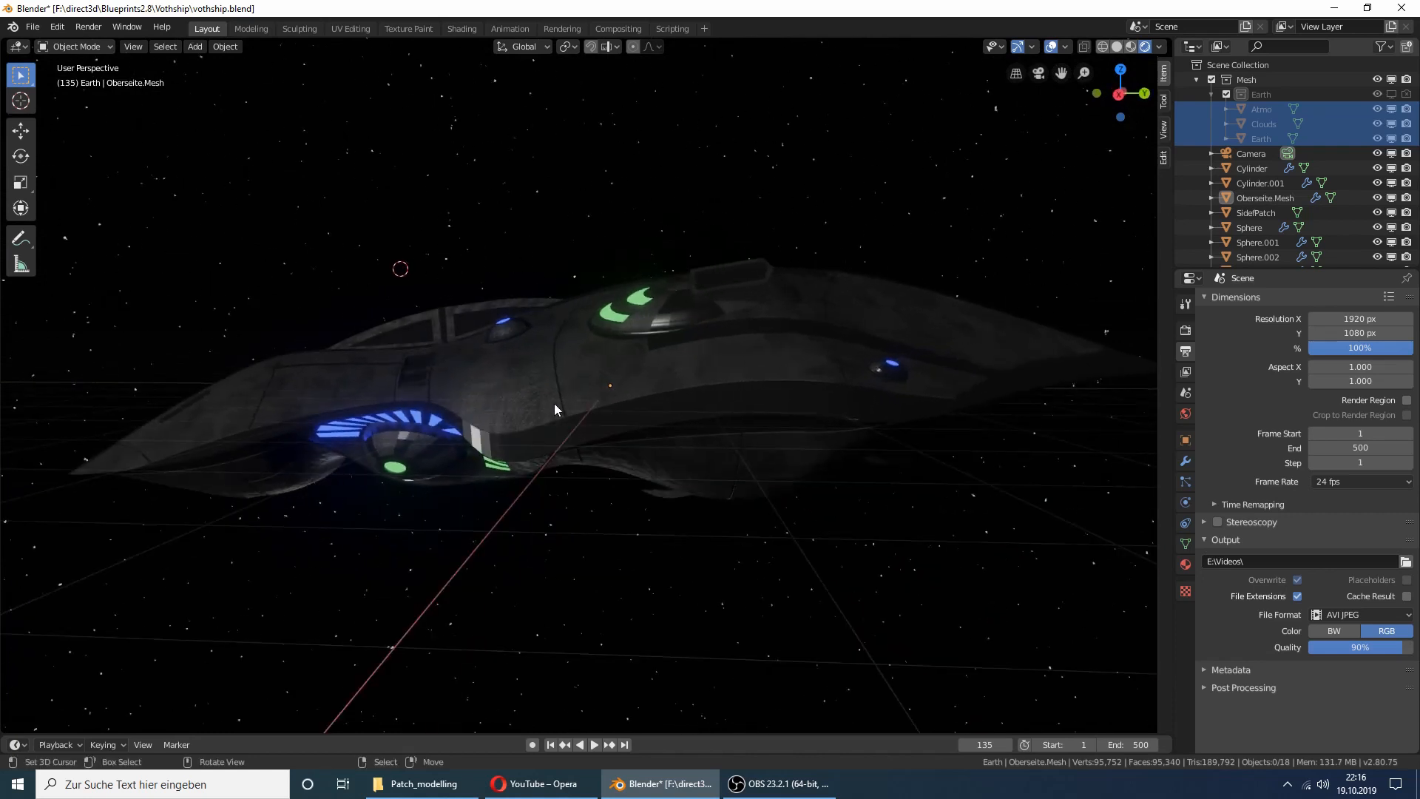
middle_drag(763, 417, 886, 411)
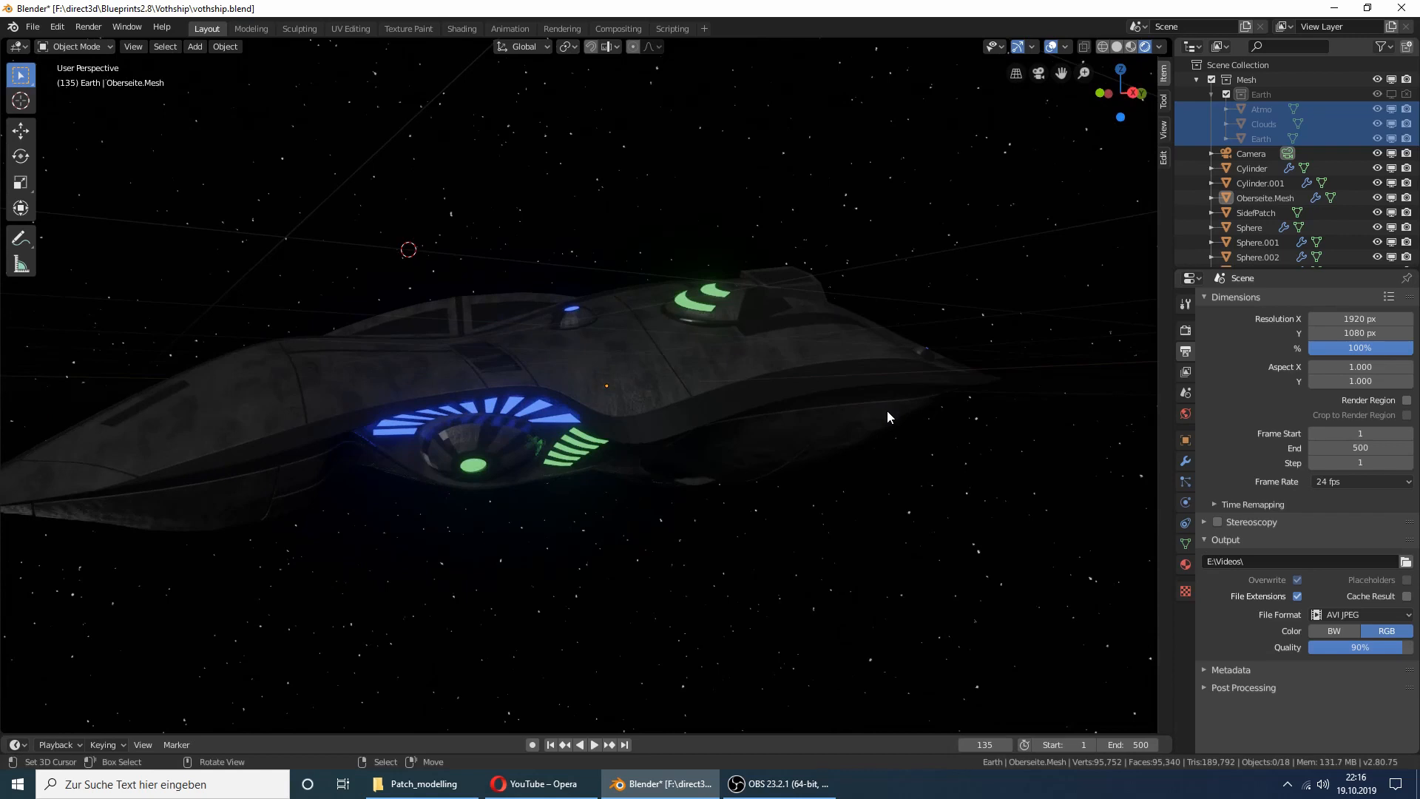
middle_drag(858, 411, 819, 472)
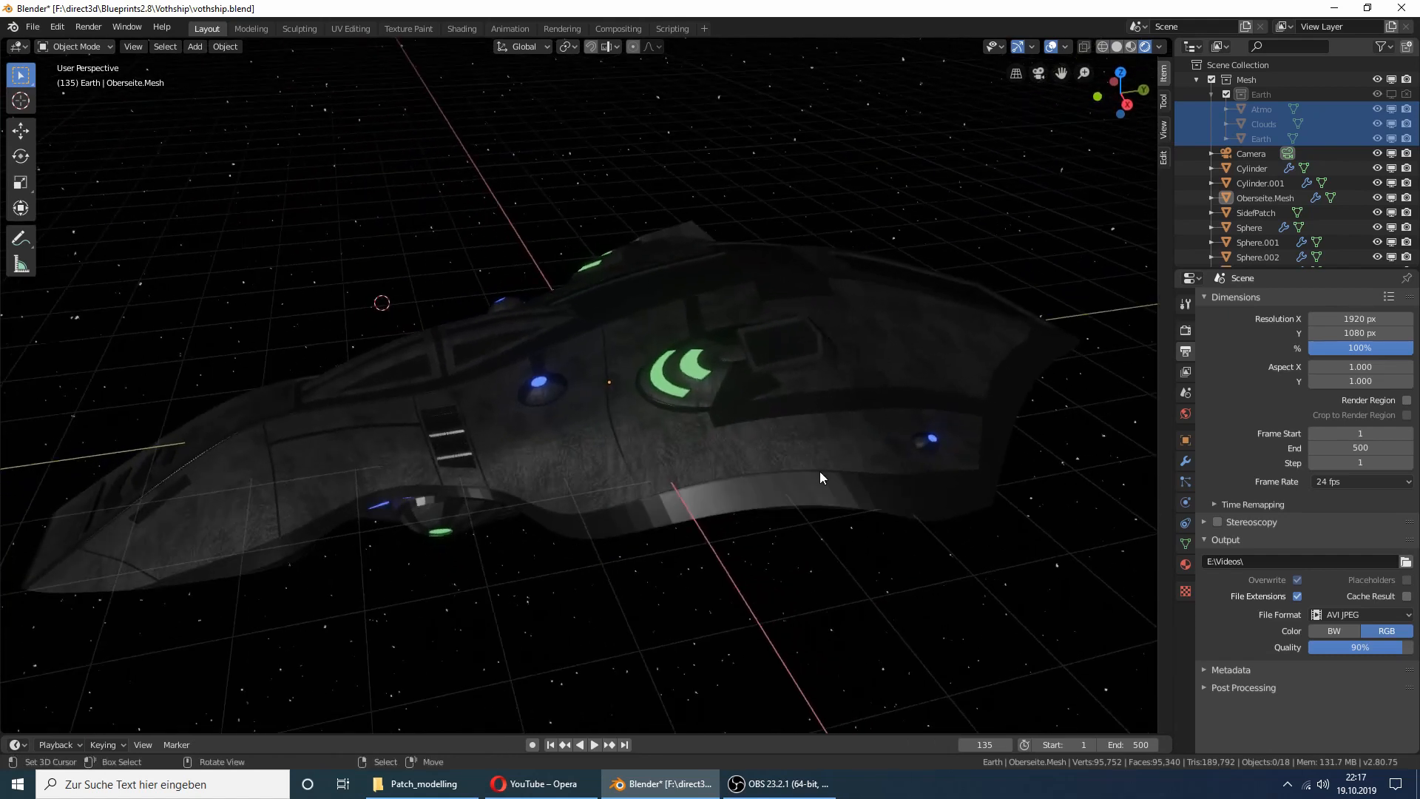
middle_drag(819, 472, 793, 434)
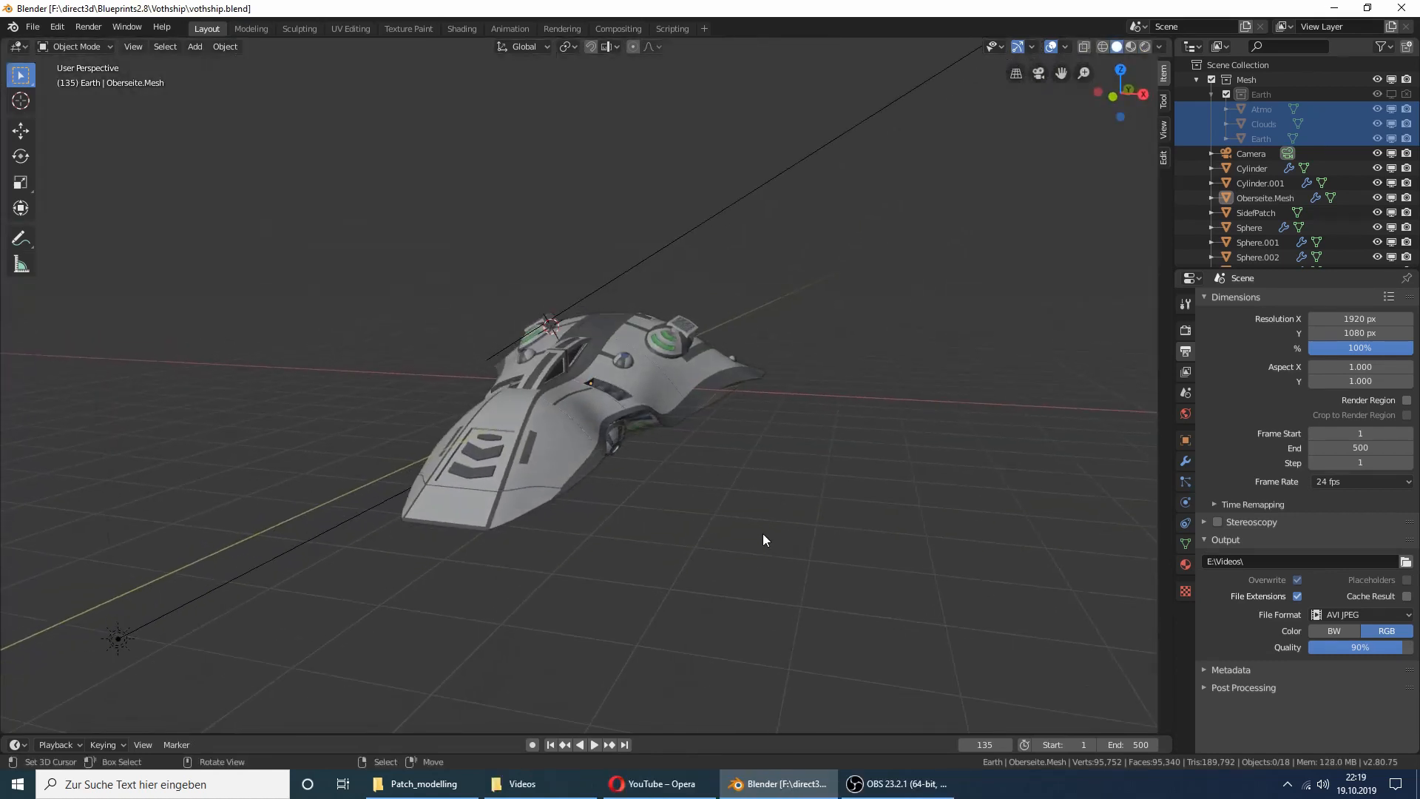
Step: Compare the solid-shaded ship with its blueprint reference images in the front, right, top and left orthographic views
key(KP_1)
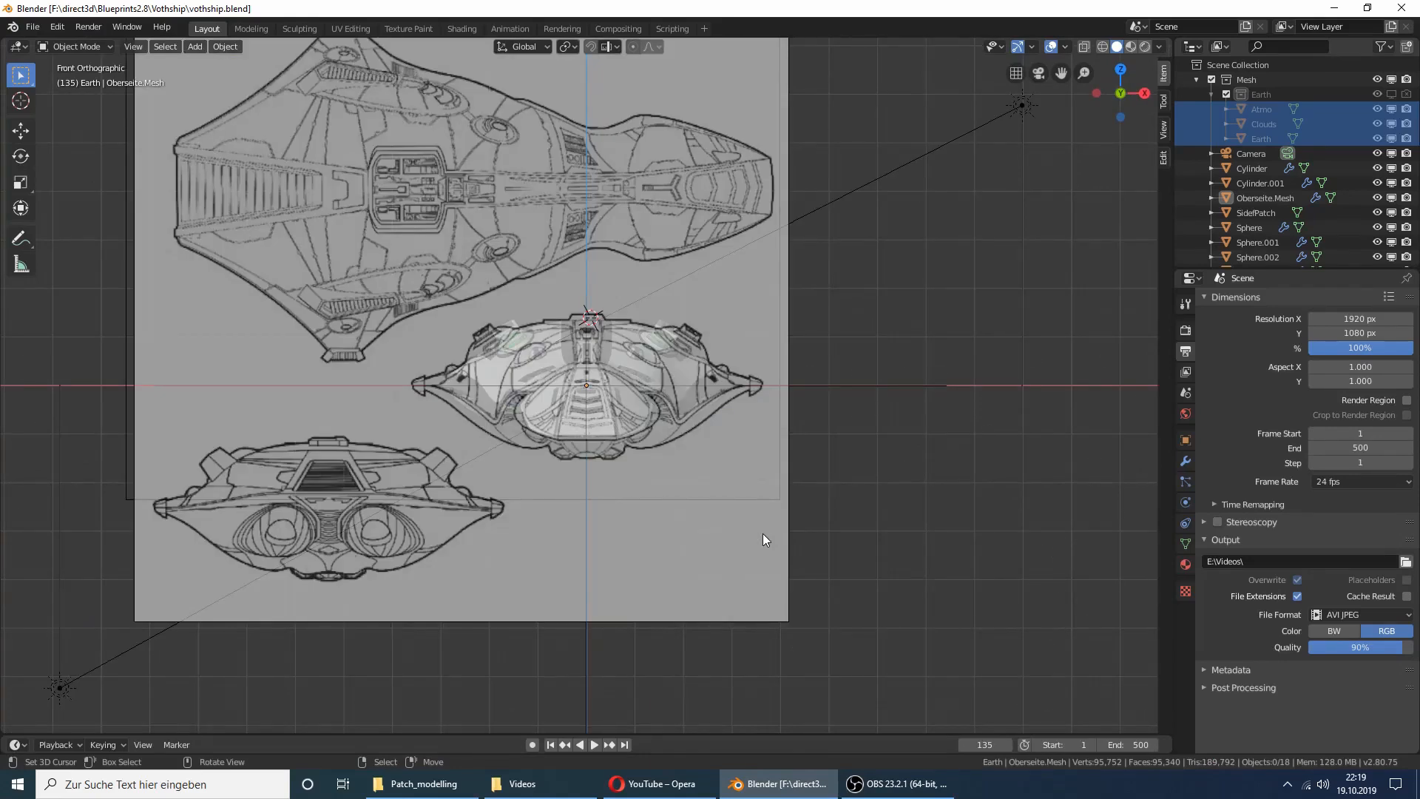
key(KP_3)
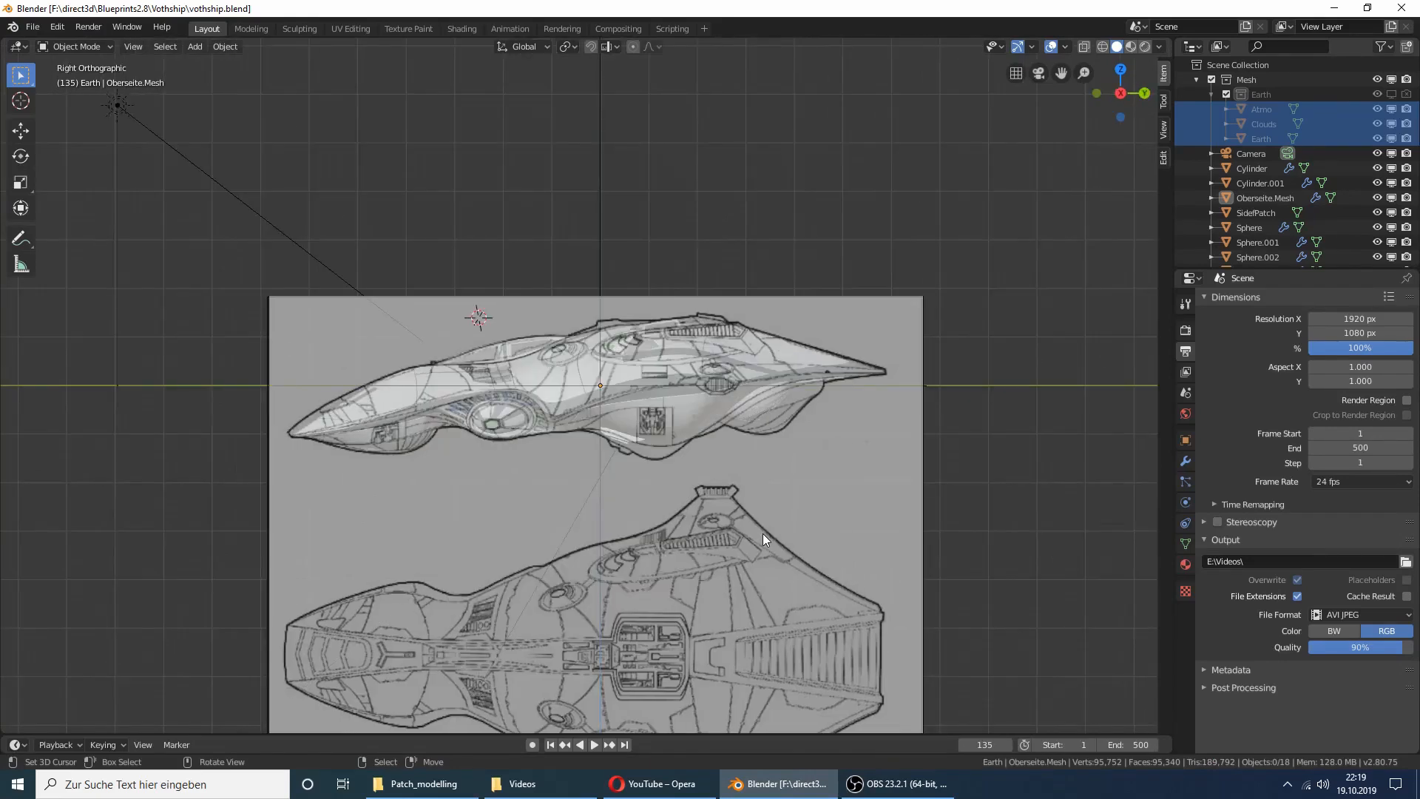
key(KP_8)
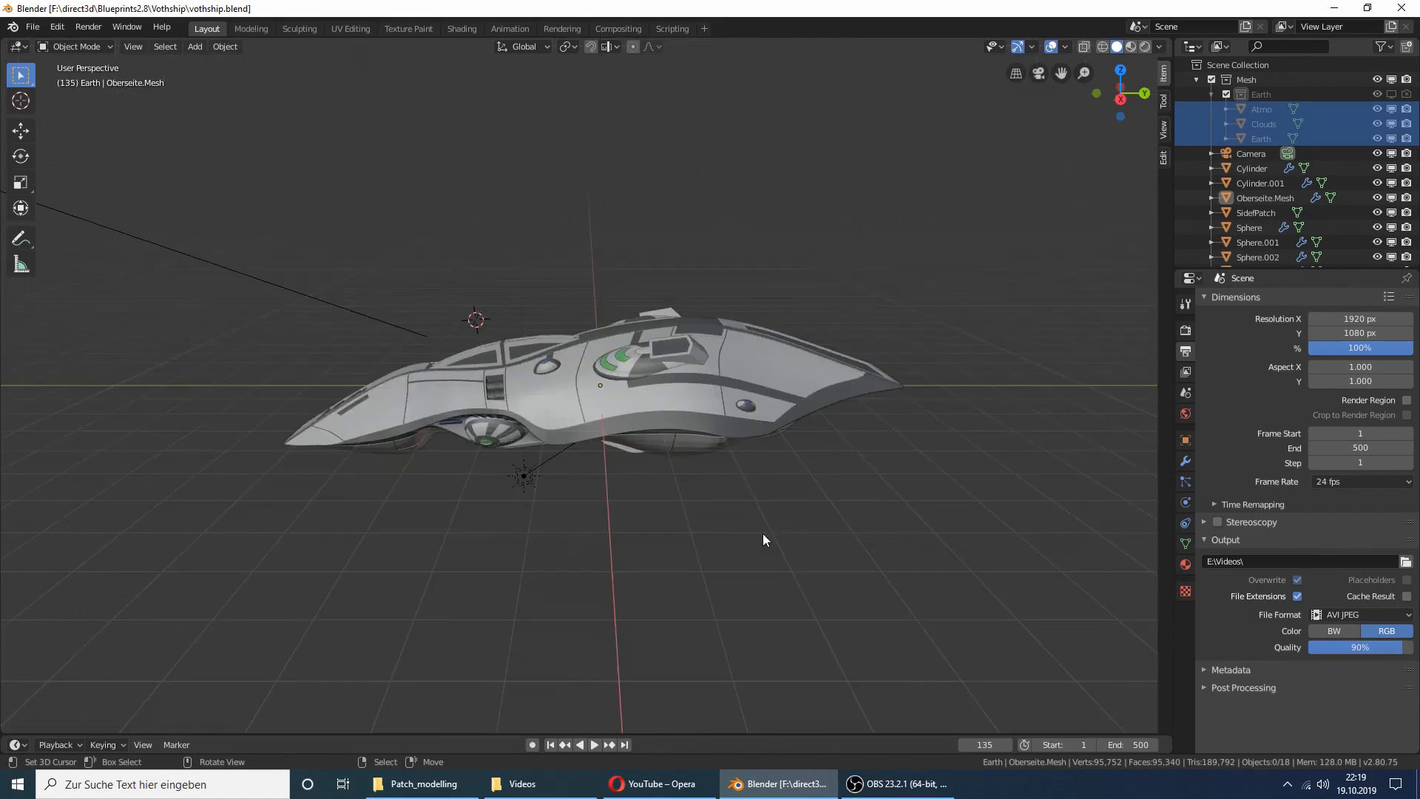
key(KP_7)
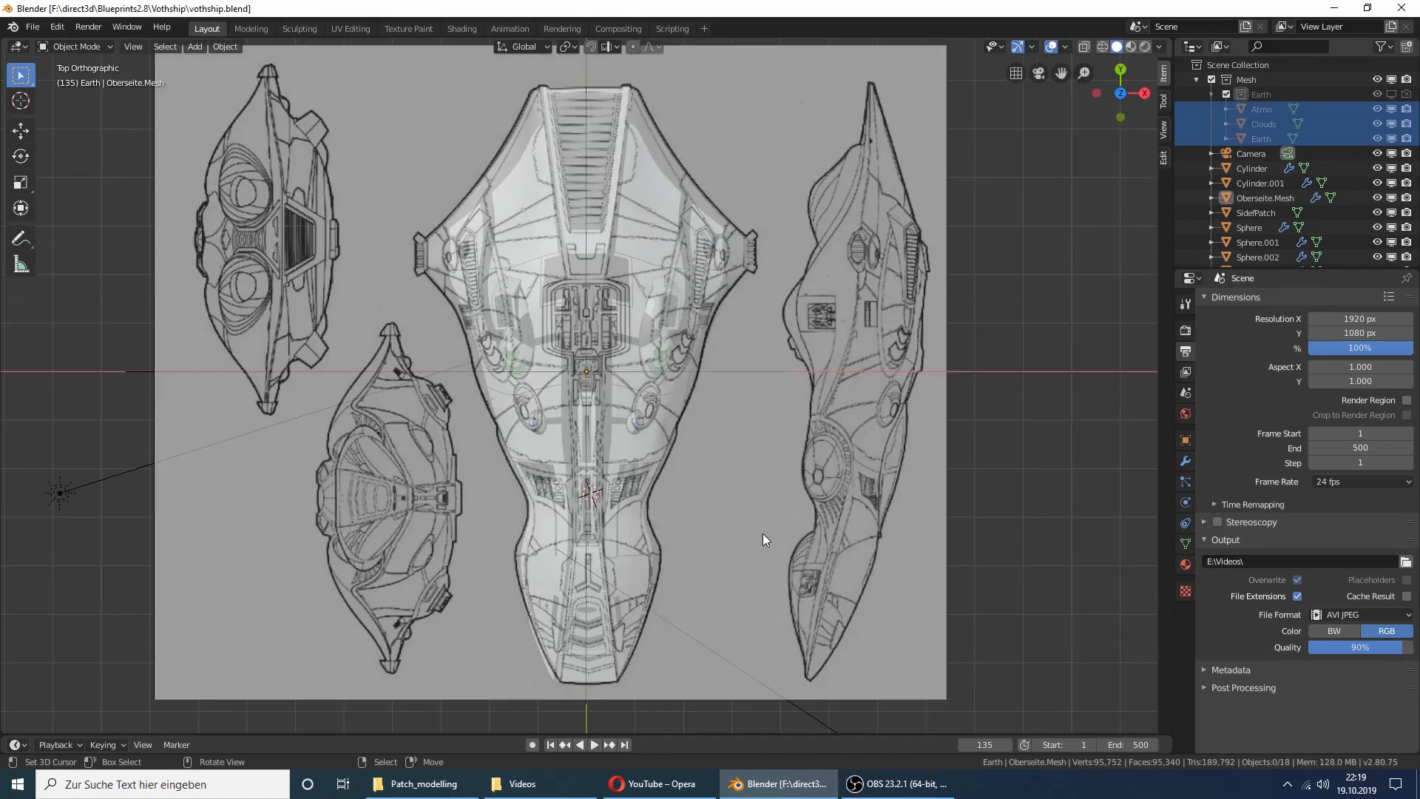
key(ctrl+KP_3)
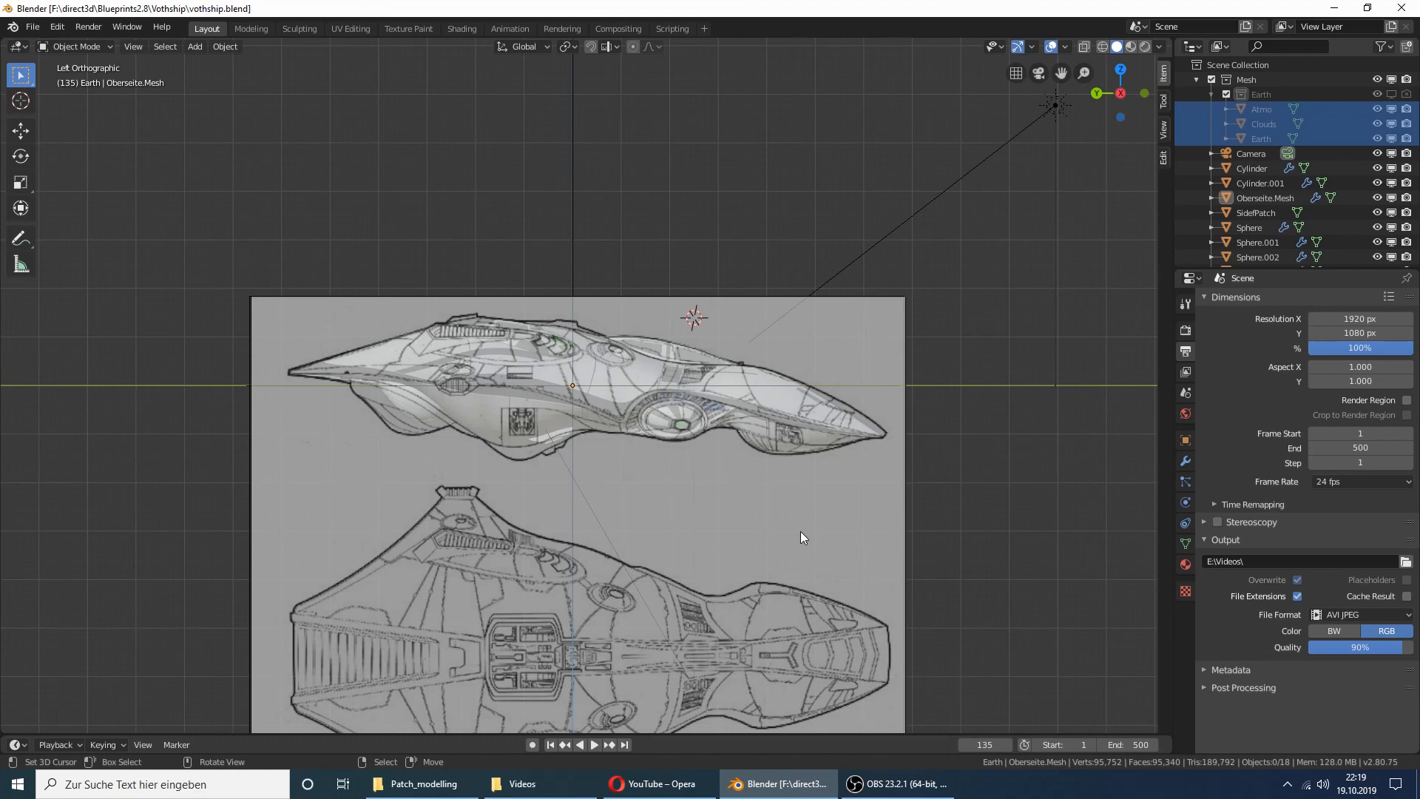
key(KP_1)
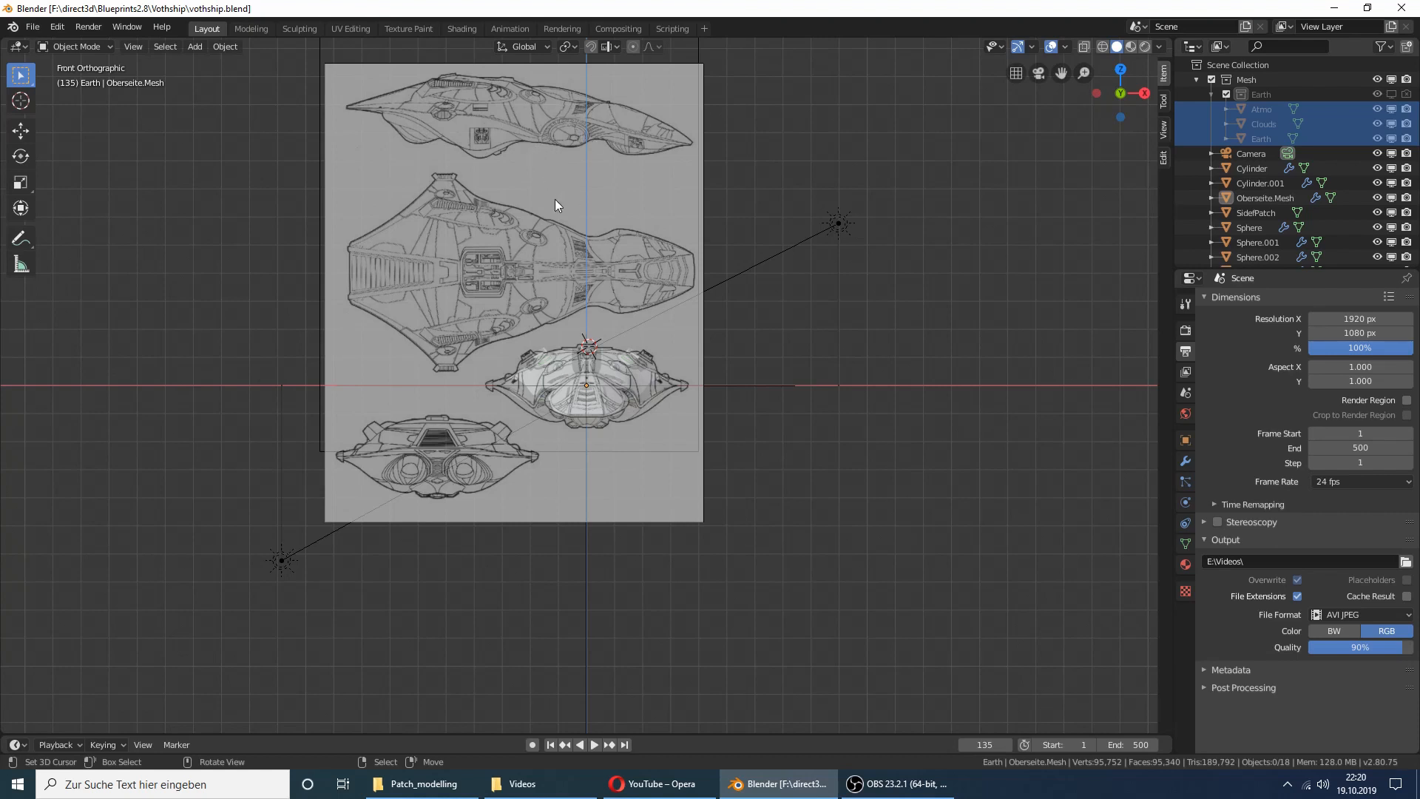
key(KP_3)
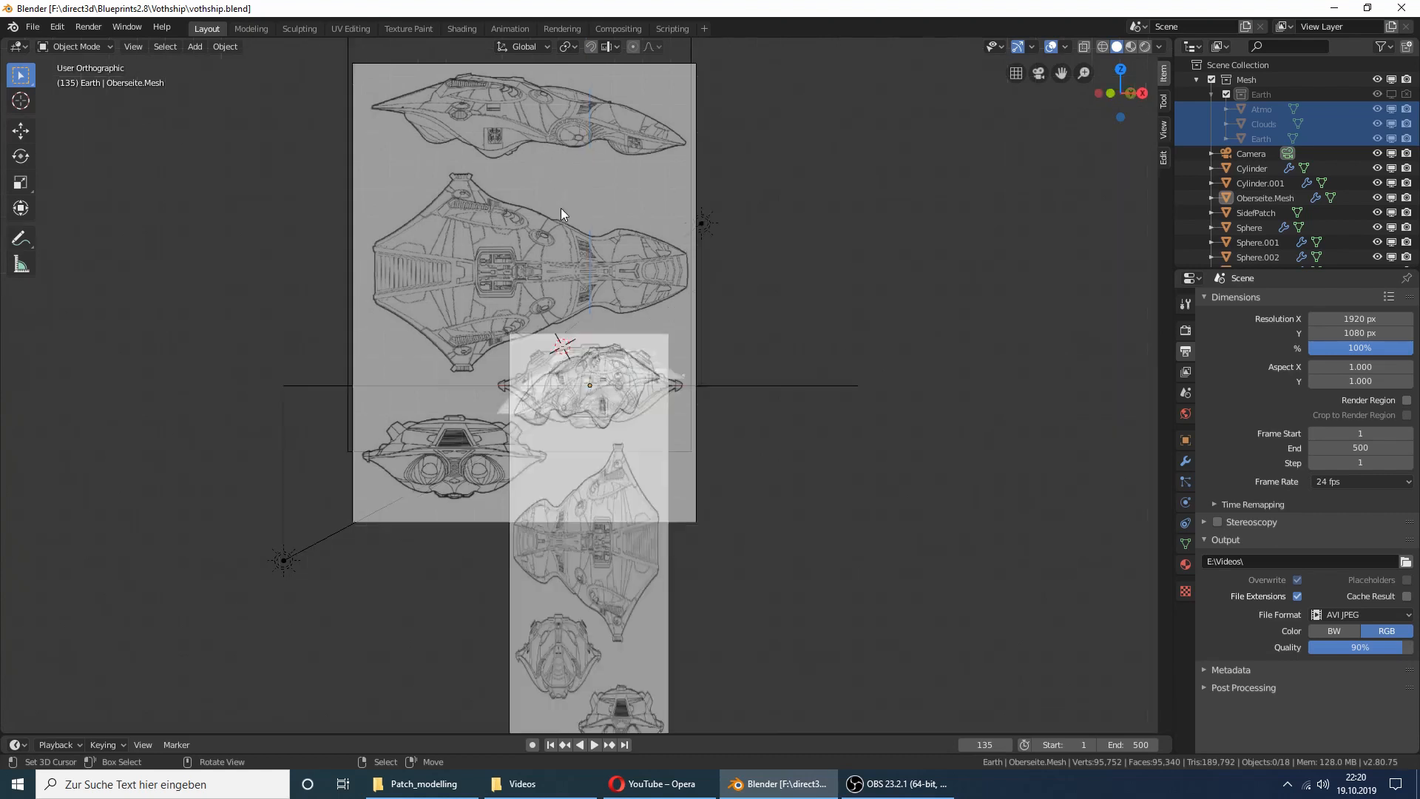
key(ctrl+KP_3)
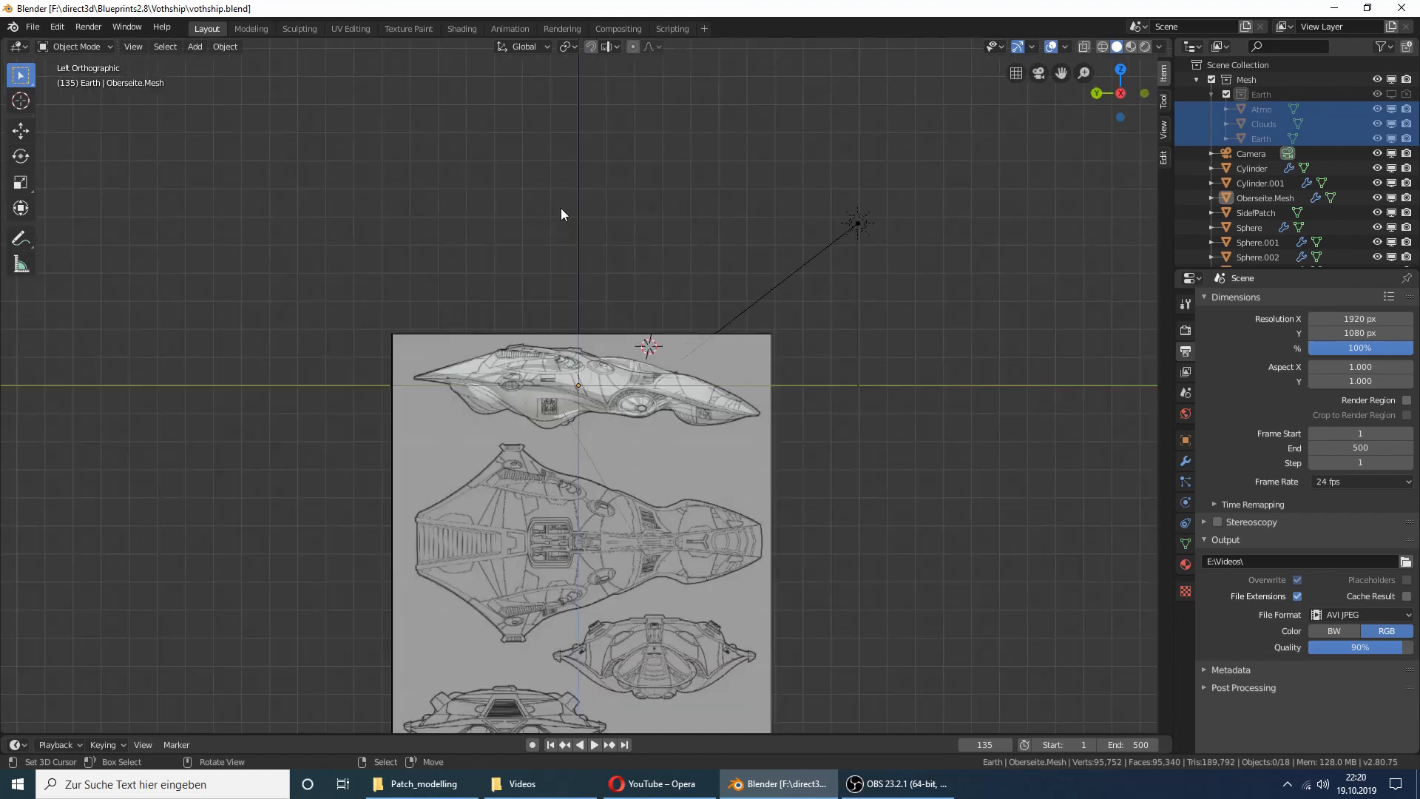
key(KP_3)
key(KP_7)
key(KP_3)
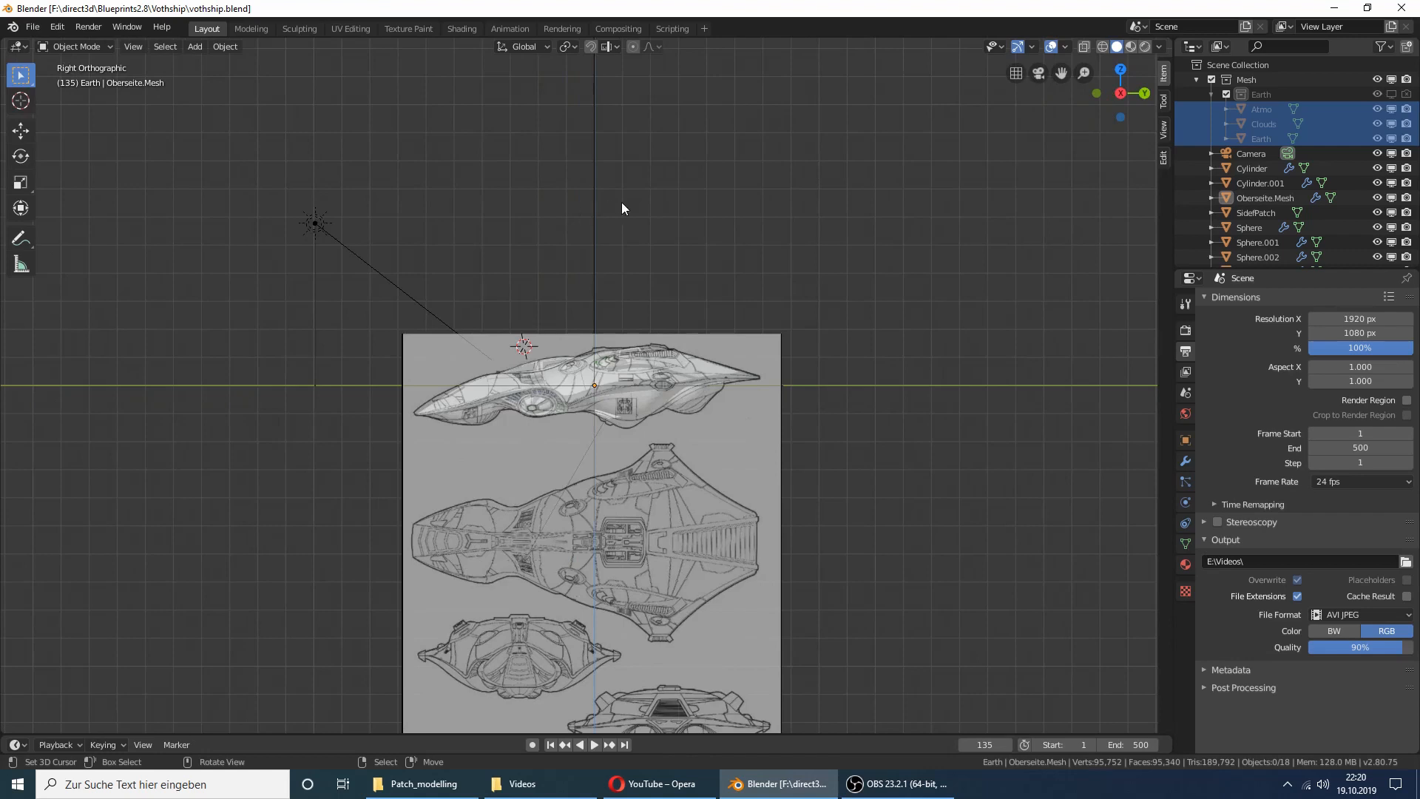
scroll(621, 209, up, 3)
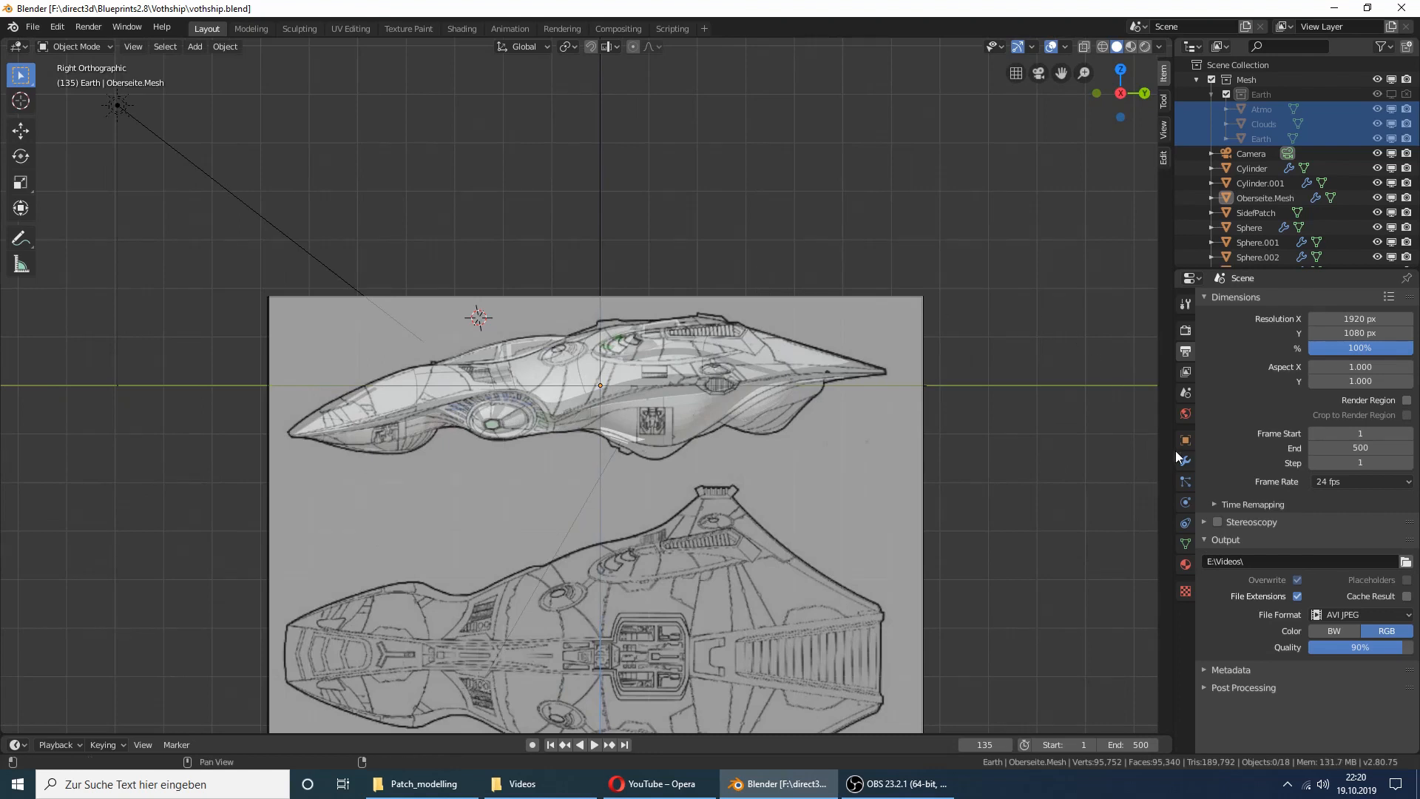
Step: Select the Empty holding the mirrored side blueprint, show its image display settings, and check it in perspective and right orthographic views
scroll(1285, 218, down, 5)
scroll(1285, 218, down, 2)
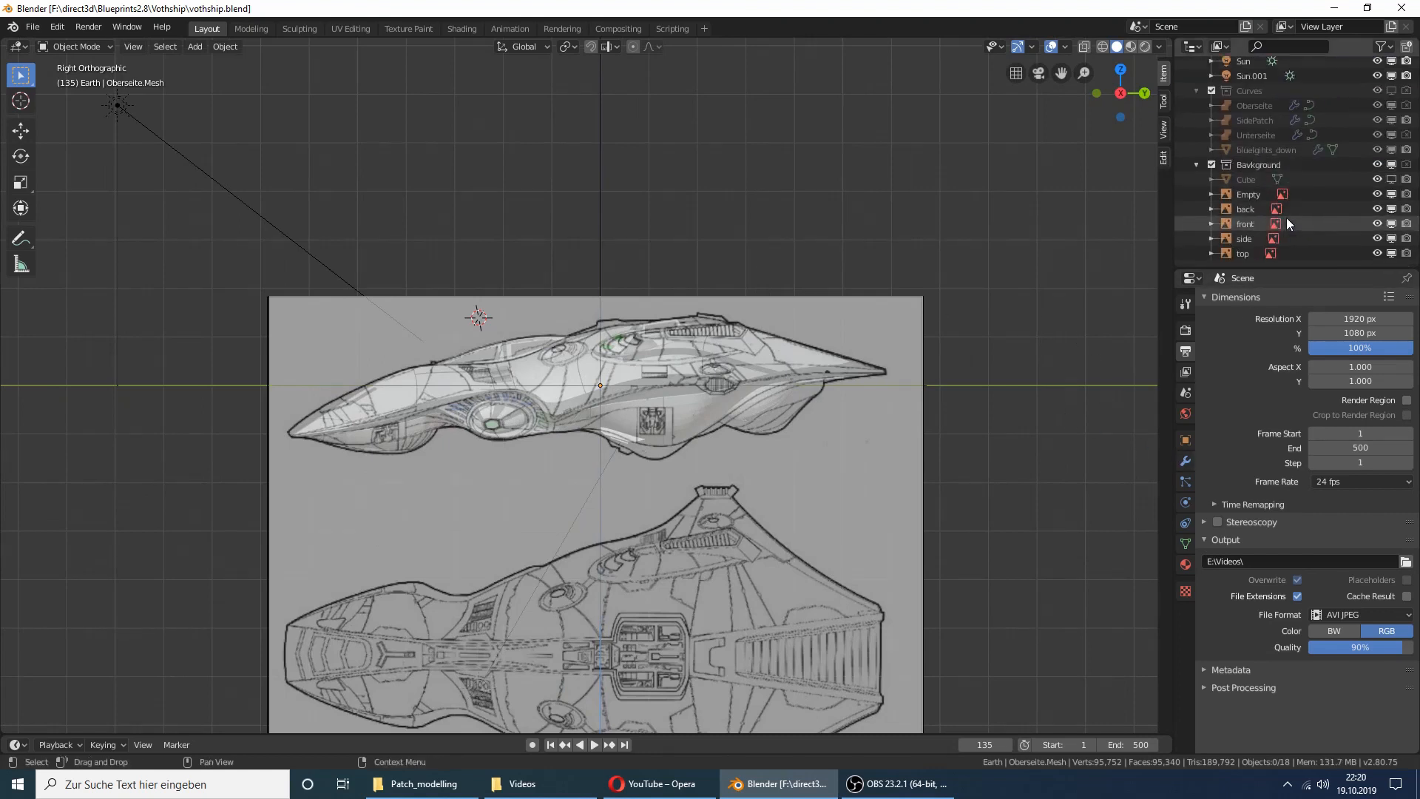
click(1262, 197)
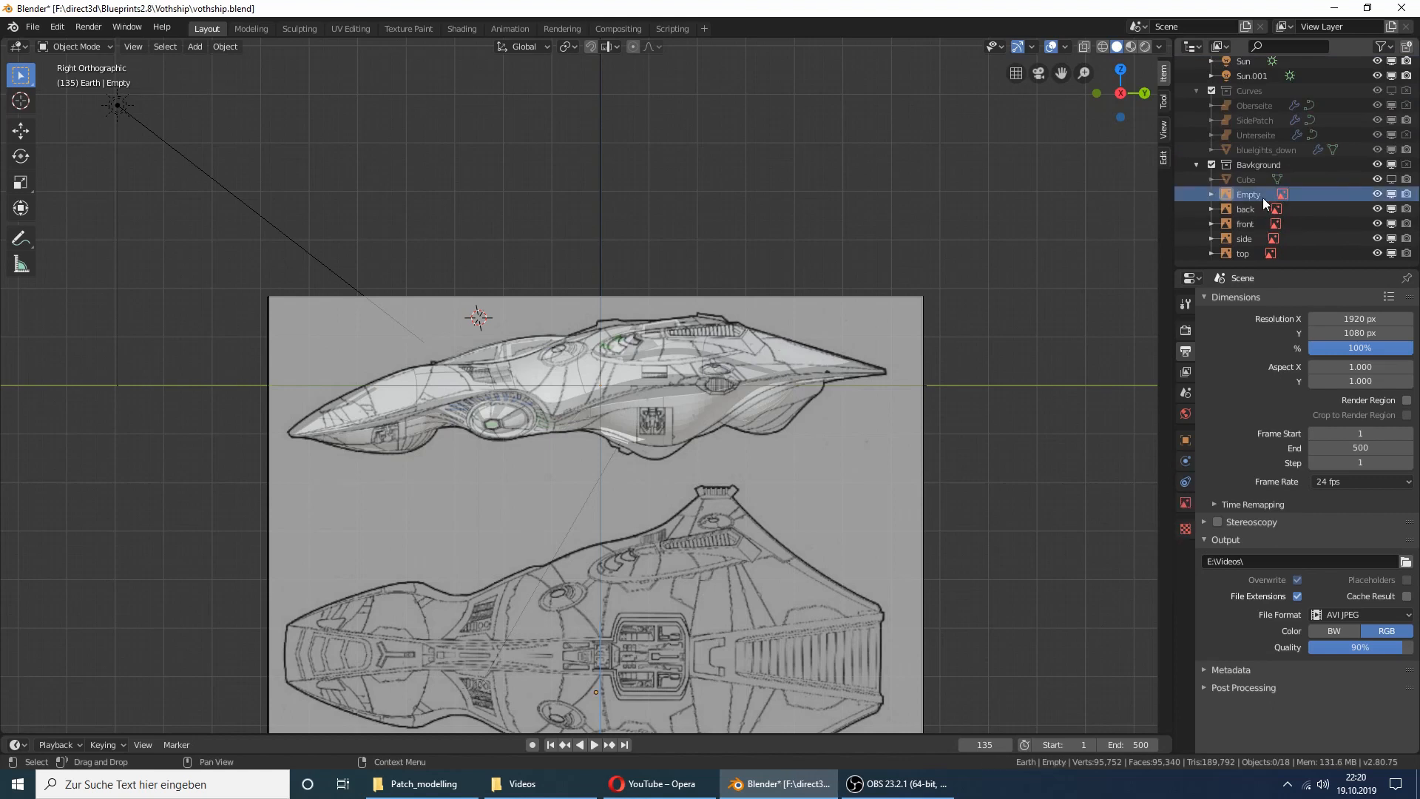
click(1186, 502)
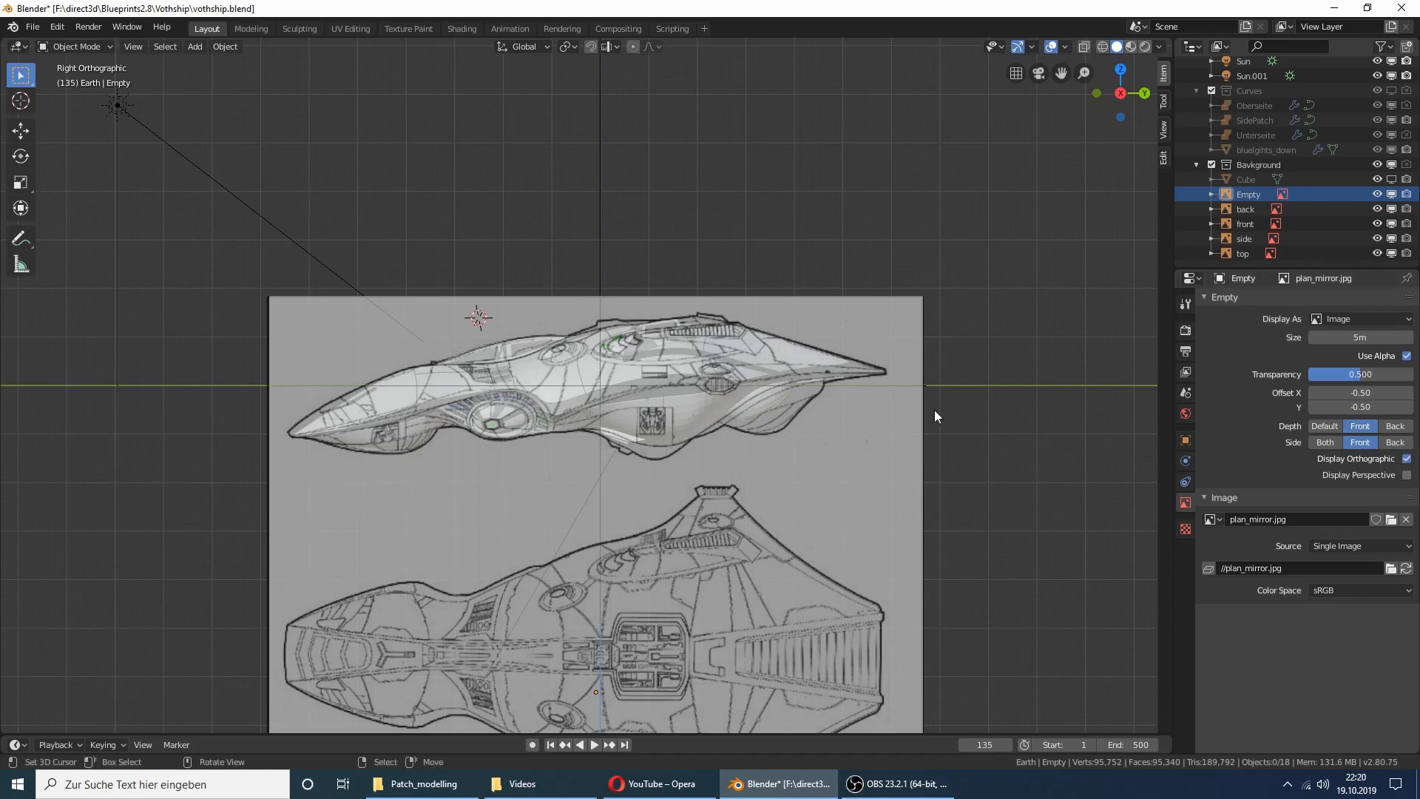
mouse_move(835, 392)
middle_down()
mouse_move(744, 373)
mouse_move(823, 414)
middle_up()
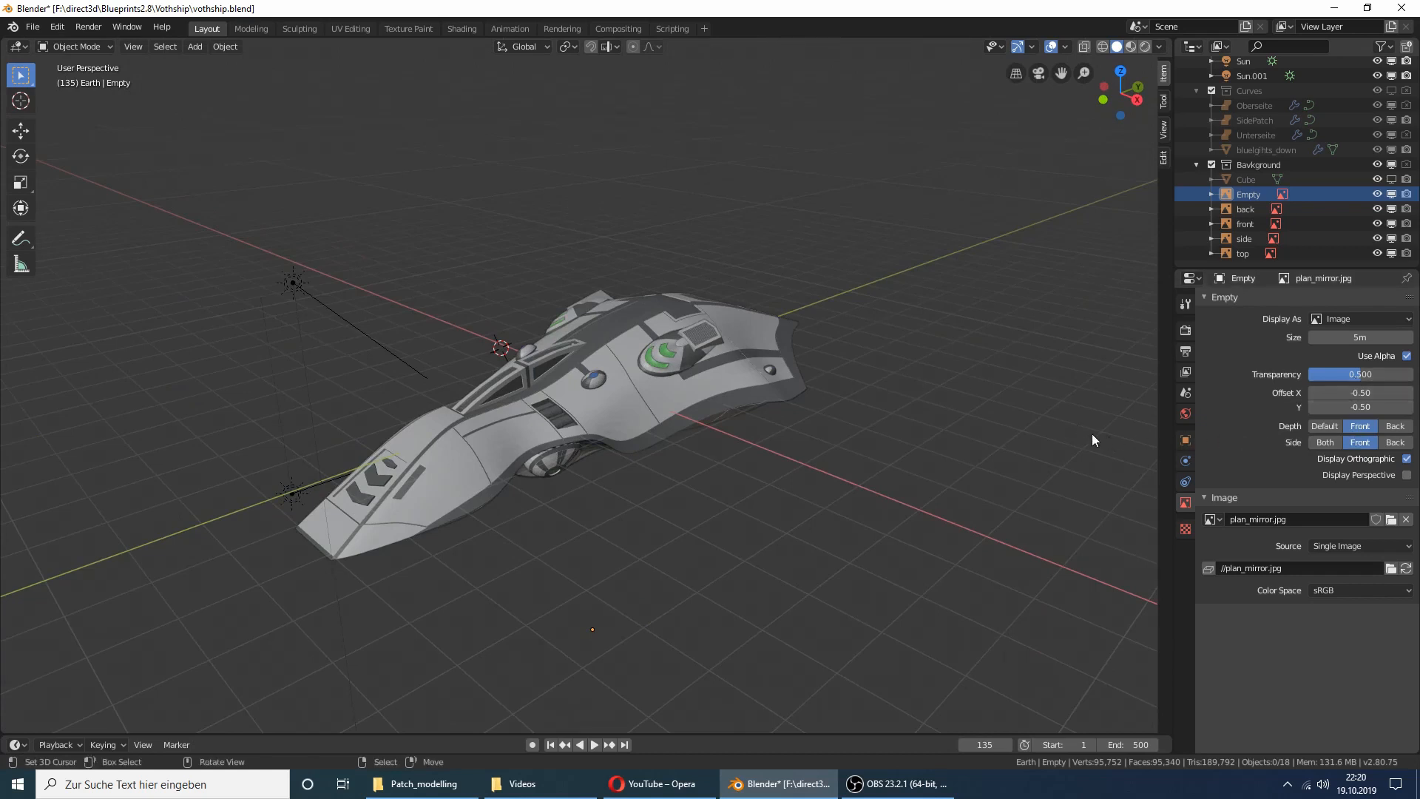
key(KP_5)
key(KP_3)
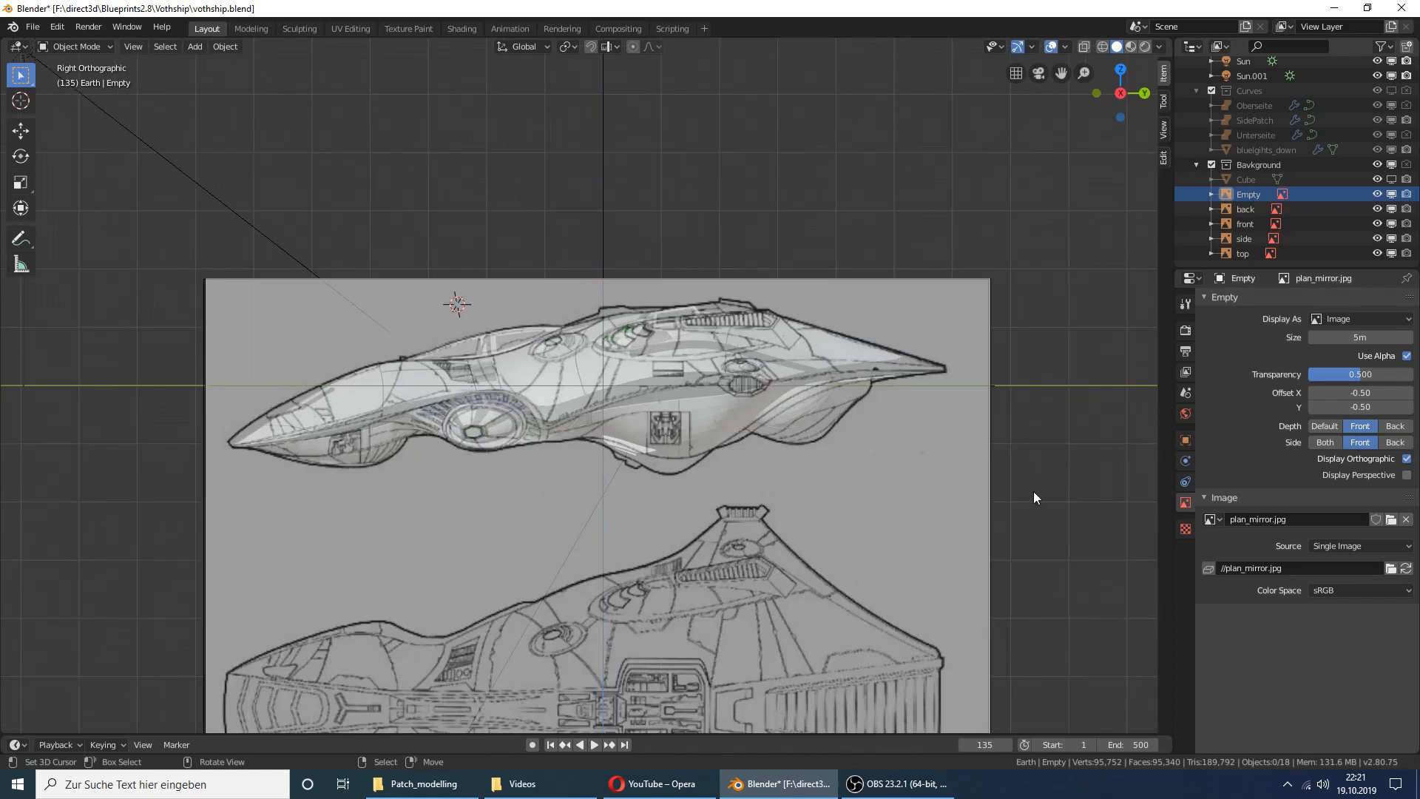
Step: Show the blueprint Empty's transform and visibility settings, and view the ship in perspective and against the front blueprint
click(1185, 440)
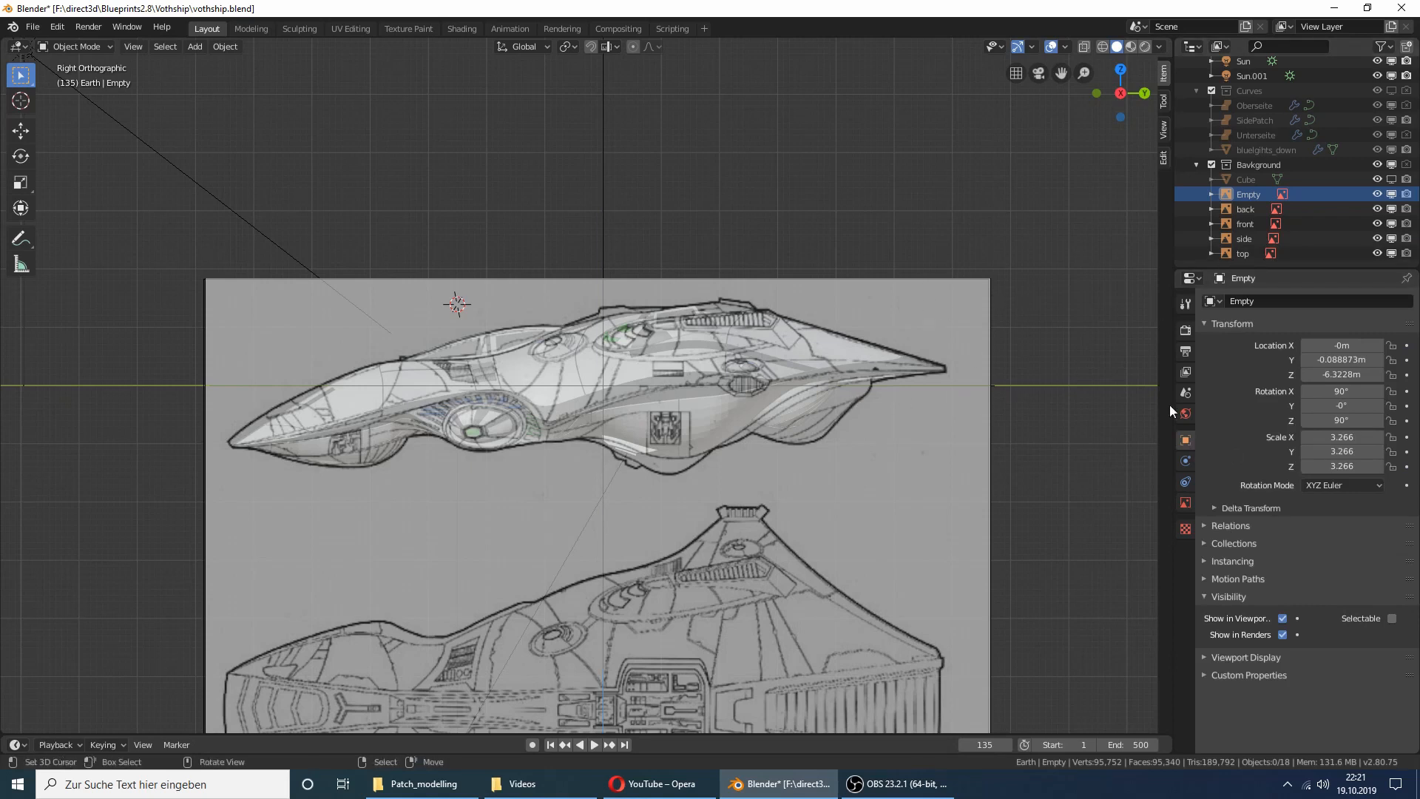
scroll(1250, 222, up, 3)
scroll(767, 318, up, 2)
scroll(776, 312, down, 5)
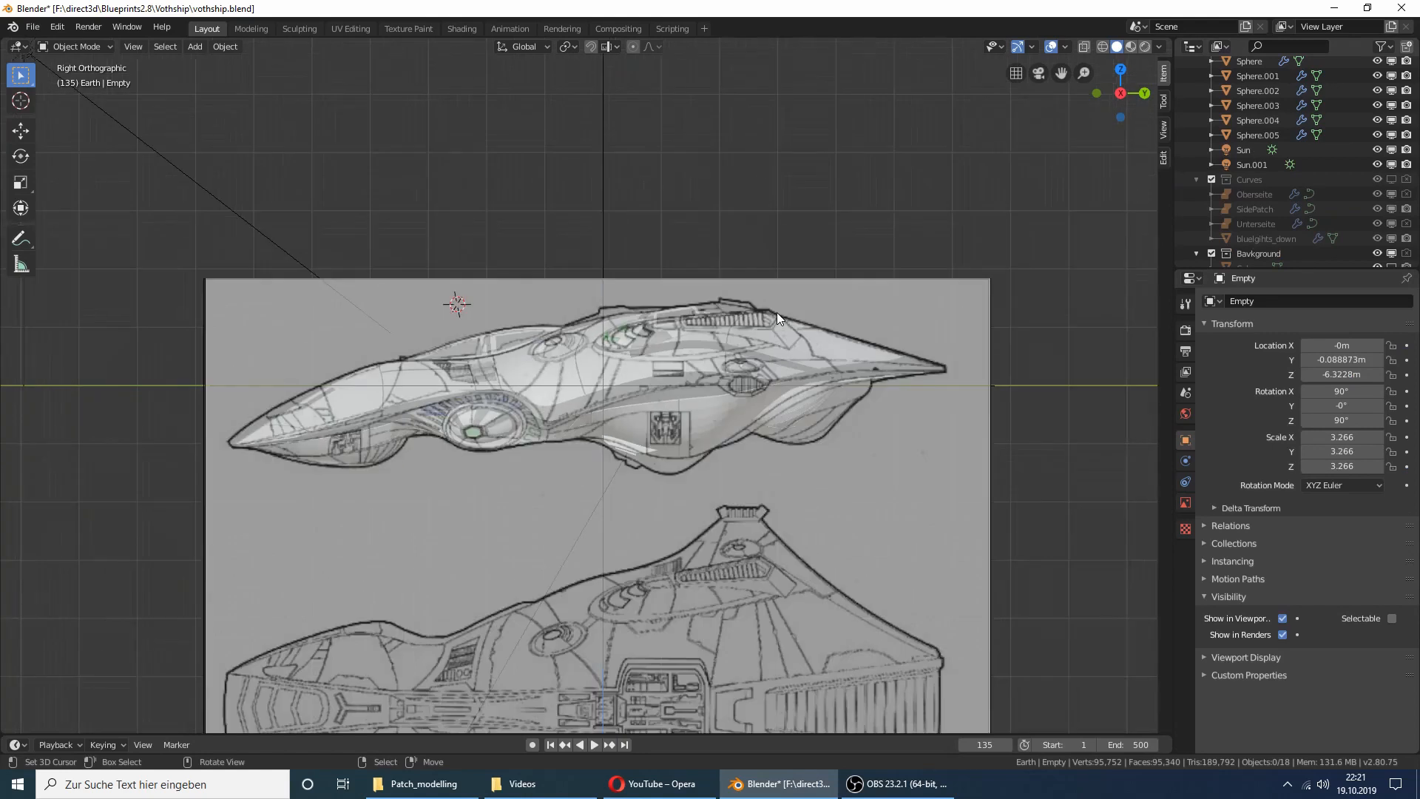
middle_drag(691, 293, 728, 361)
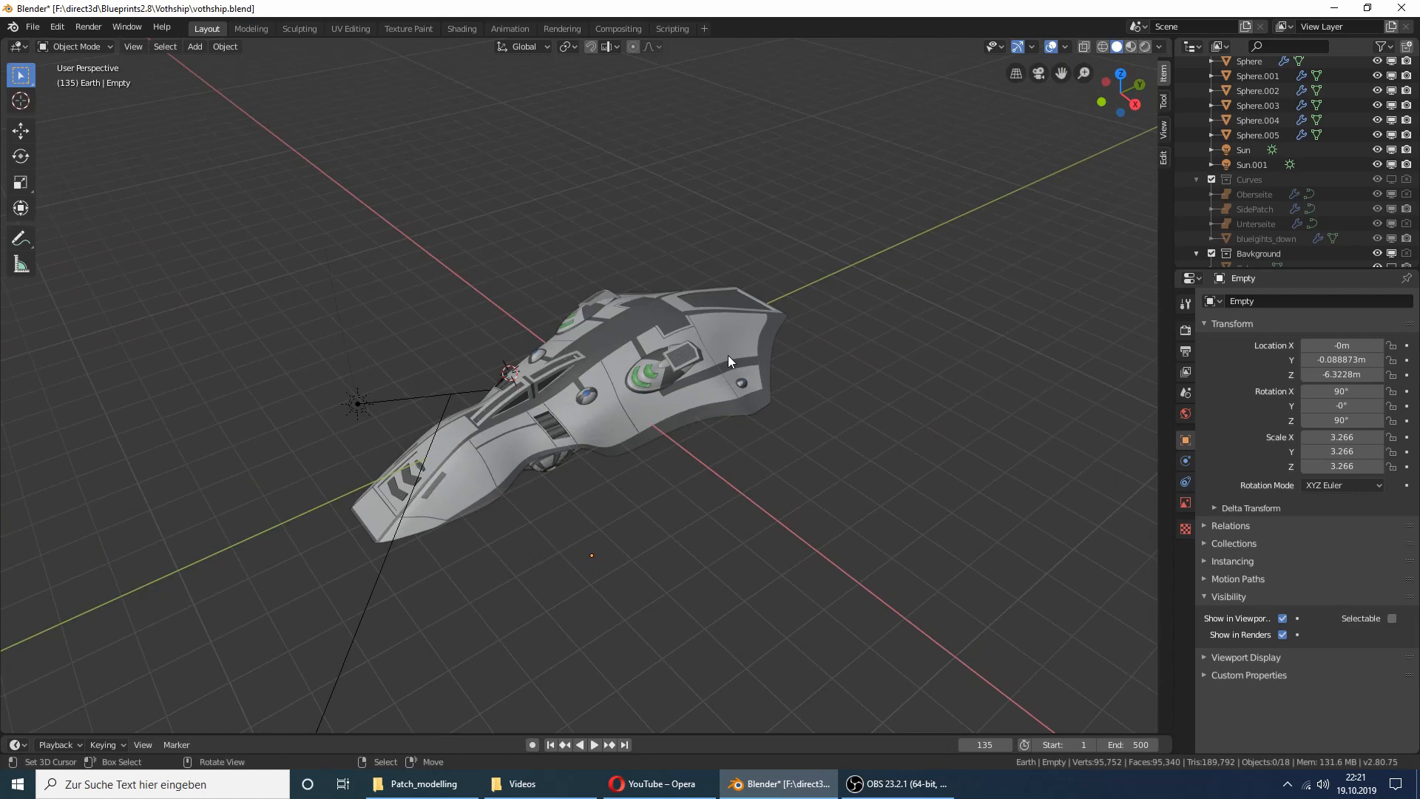
key(KP_1)
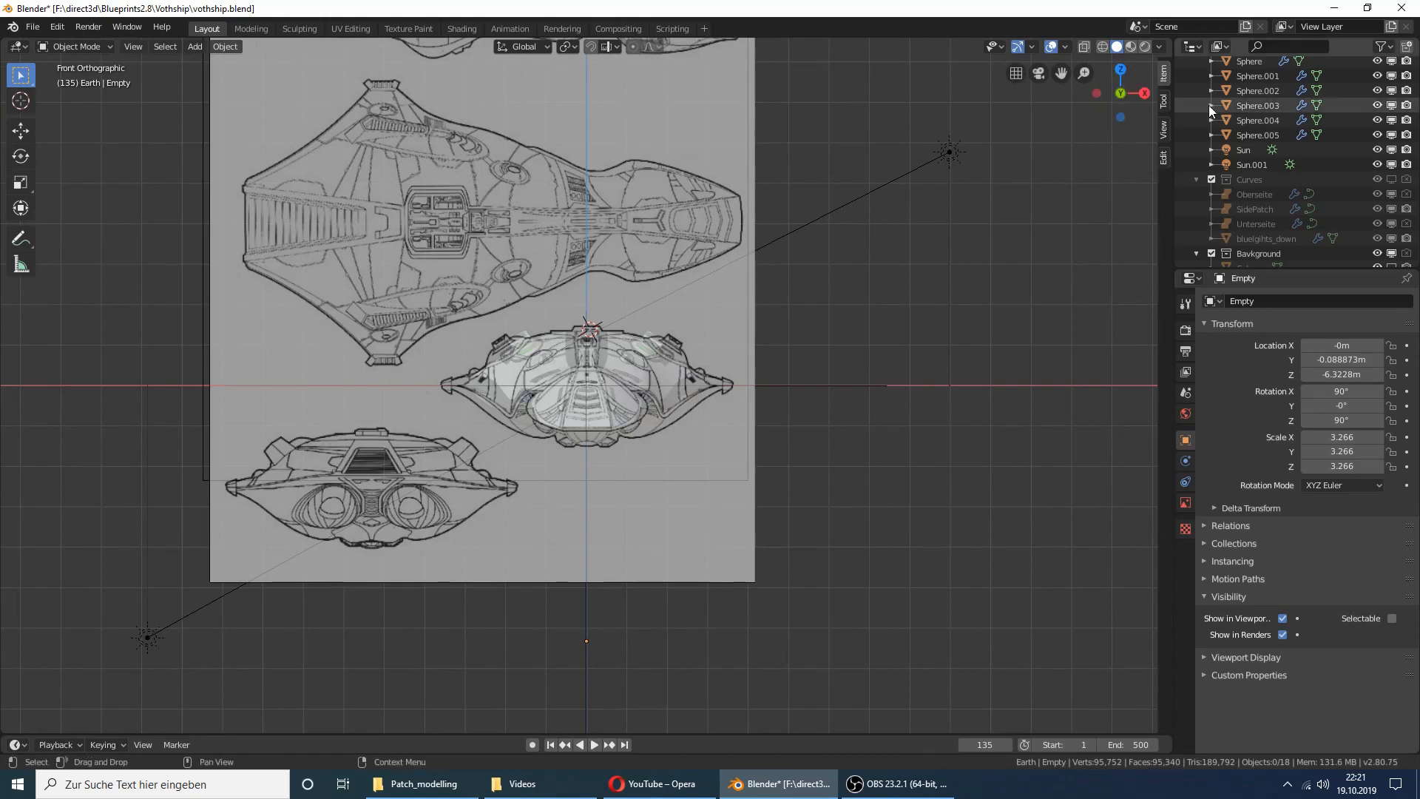
Step: Disable the Mesh collection in viewports and renders so only the blueprint images remain in the top view
key(KP_3)
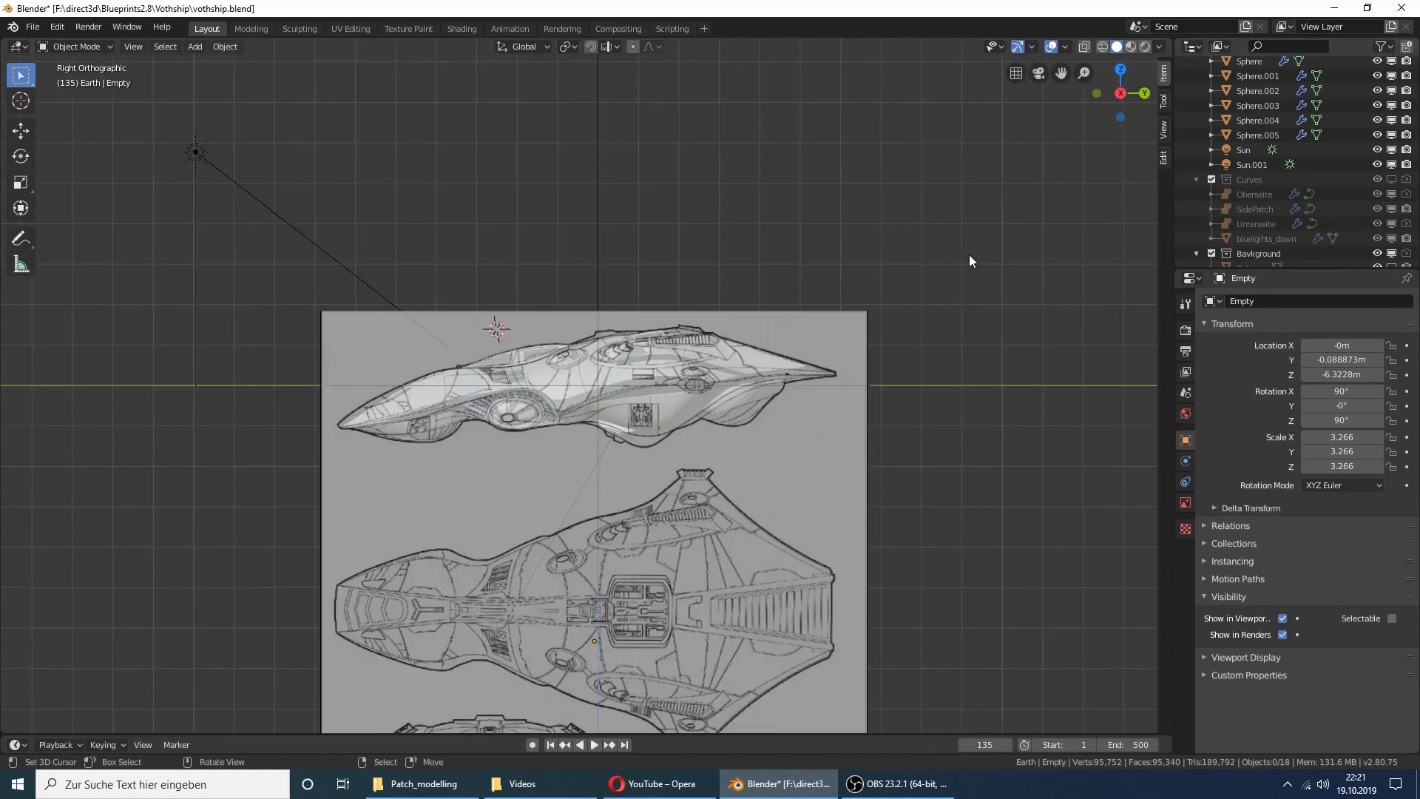
key(KP_7)
scroll(1257, 178, up, 5)
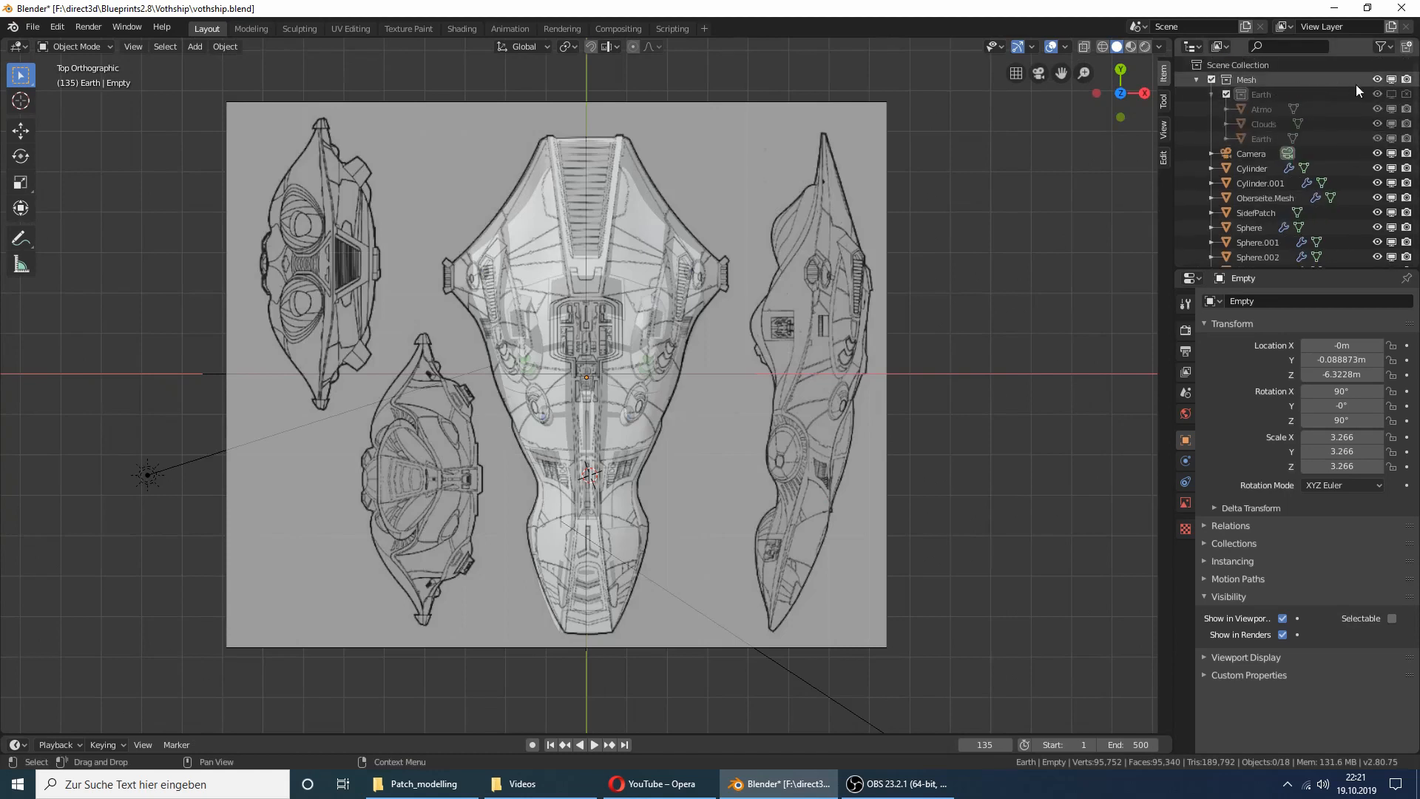
click(1391, 79)
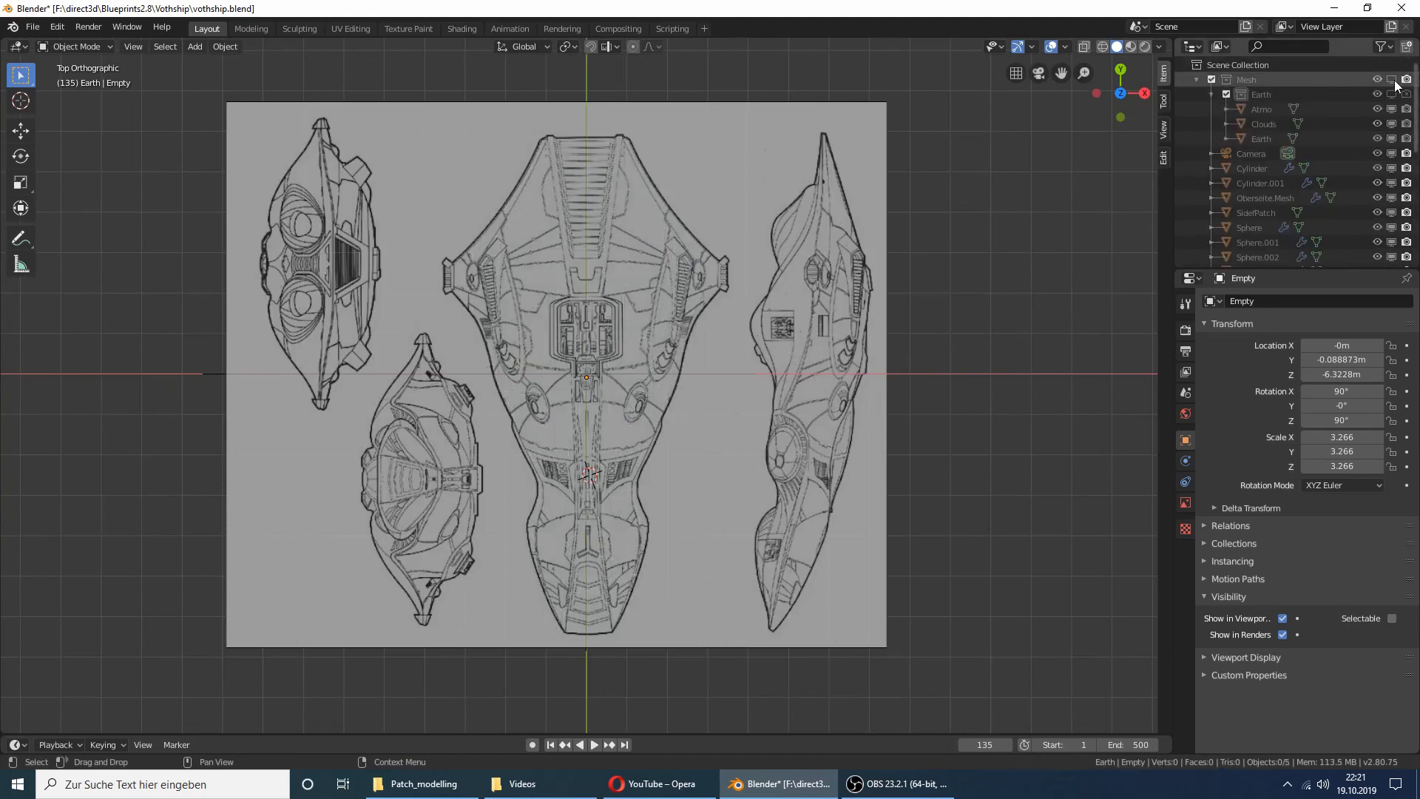
click(1406, 79)
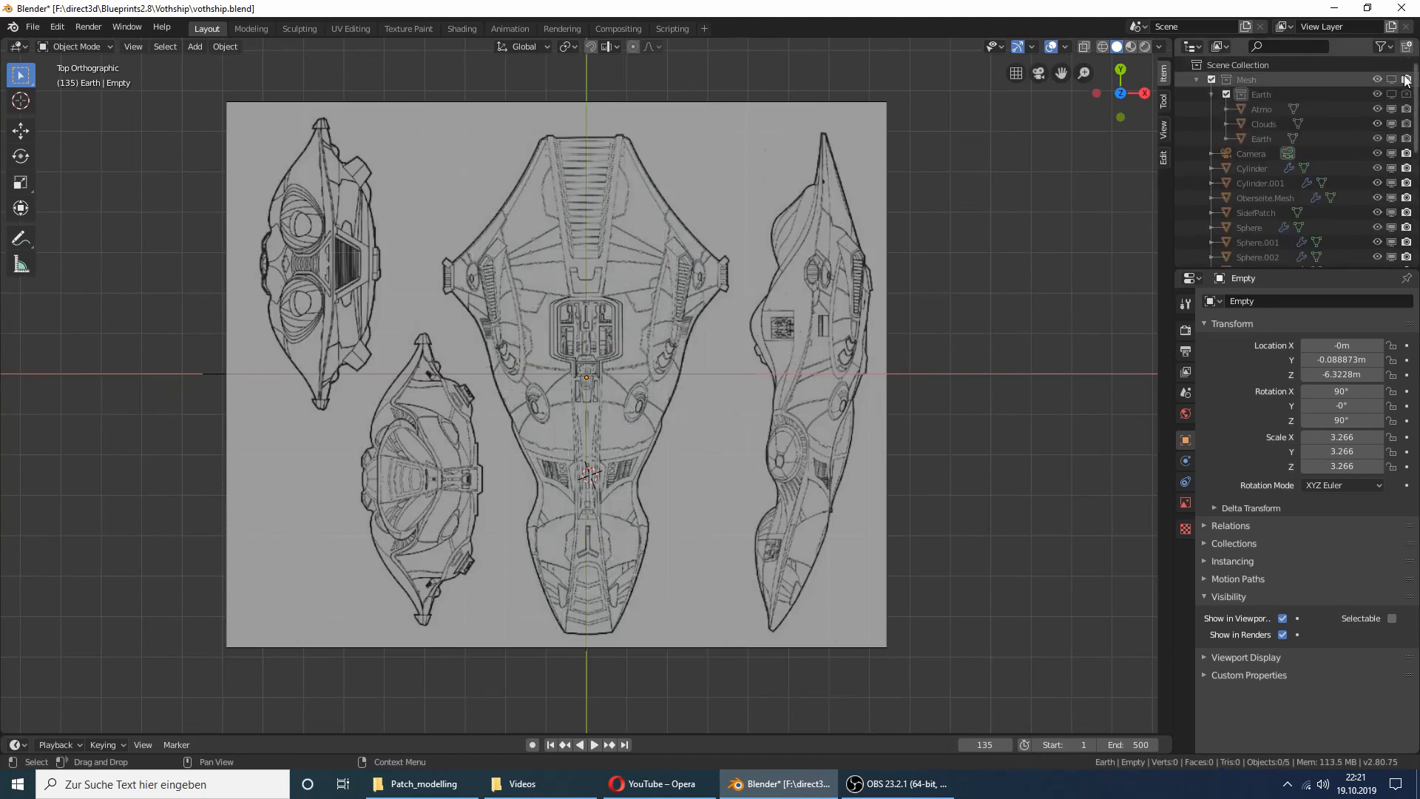
Step: Make Collection 4 the active collection and add a NURBS surface patch at the 3D cursor
click(1255, 65)
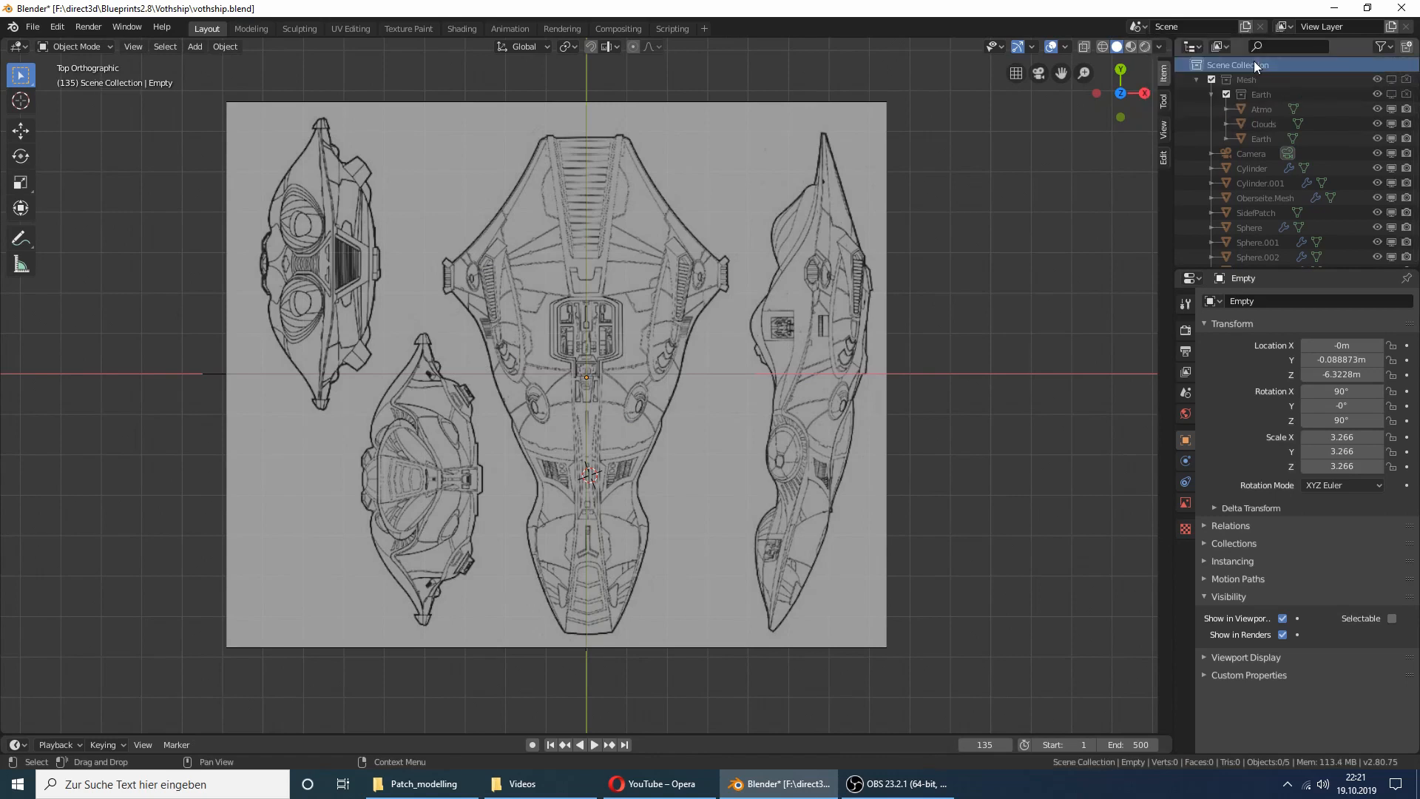
scroll(1252, 143, down, 8)
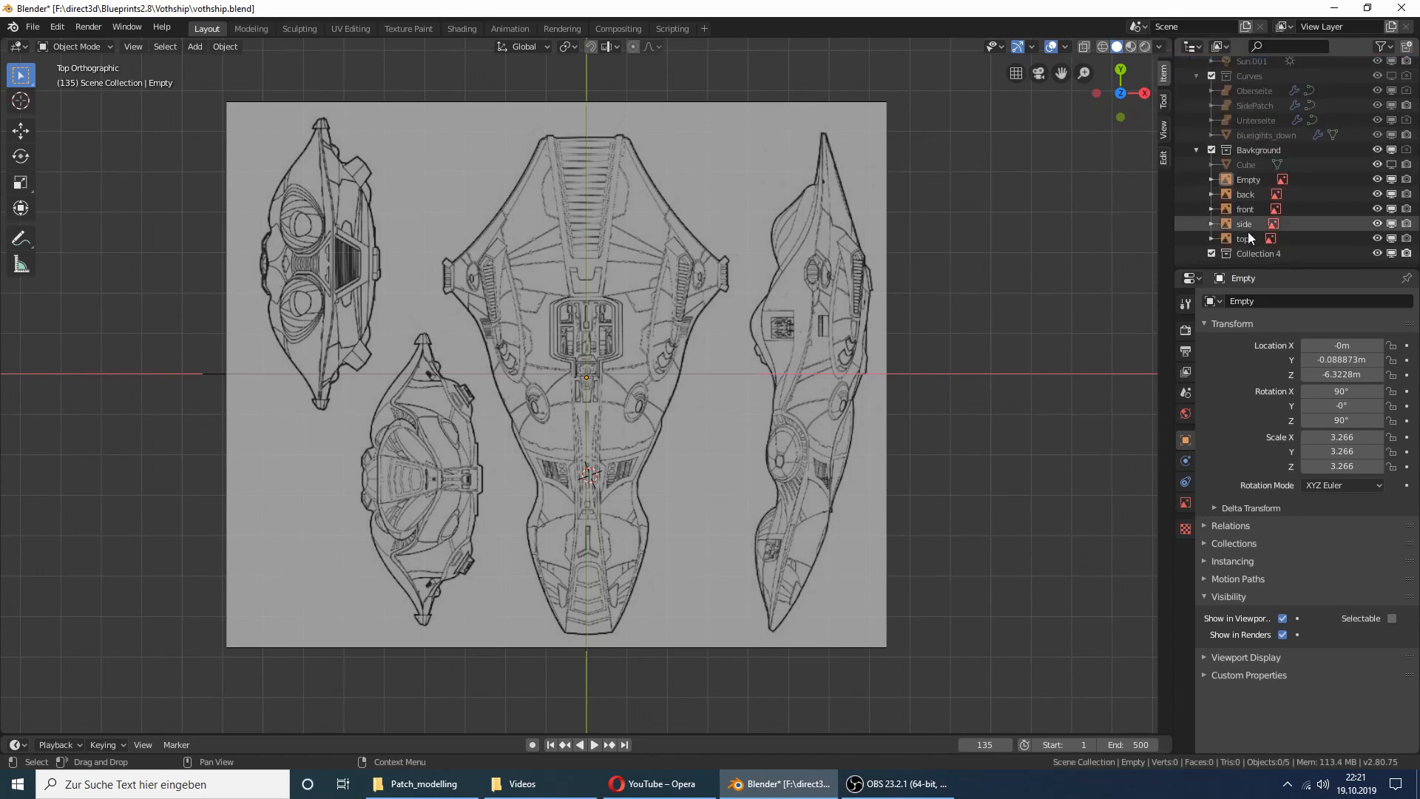
click(1246, 253)
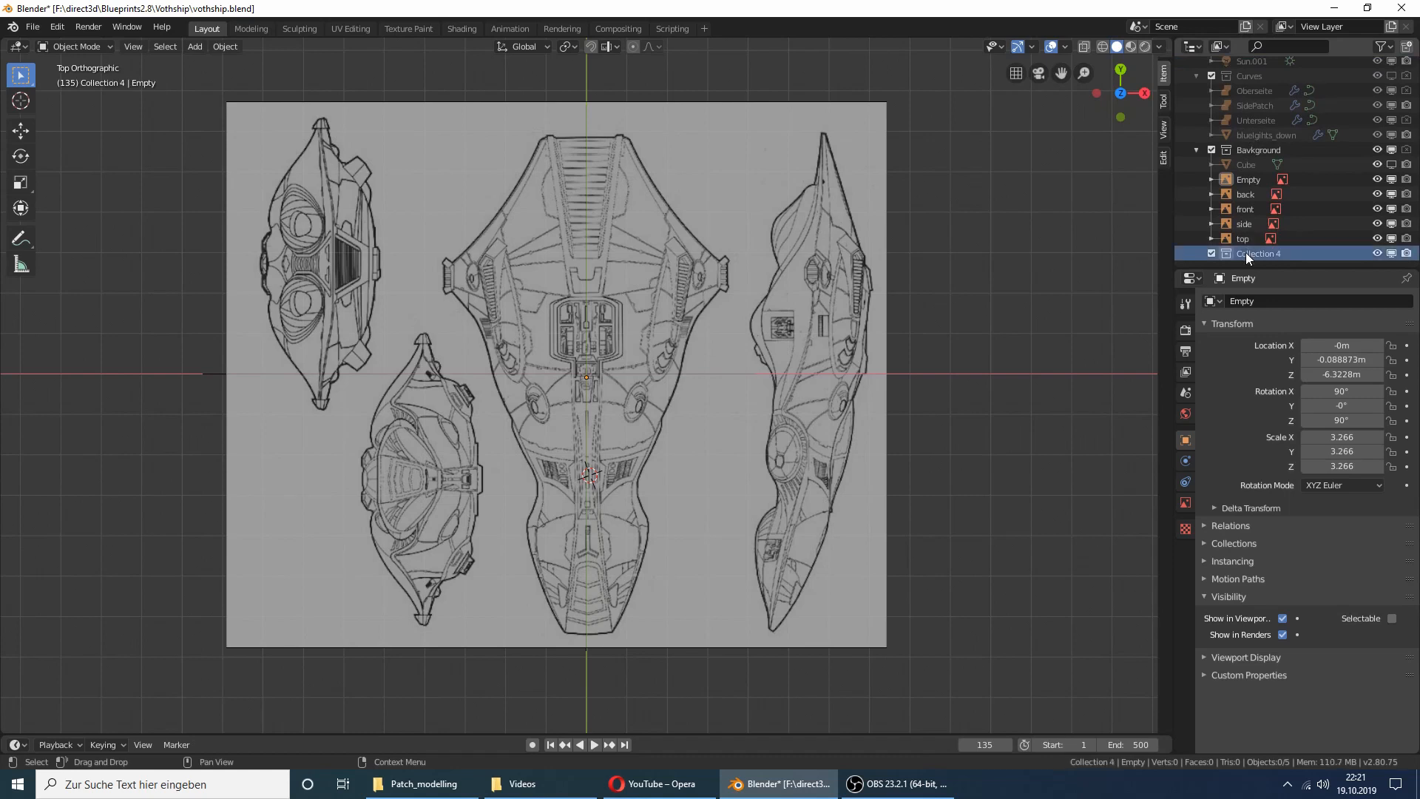
middle_drag(658, 299, 609, 246)
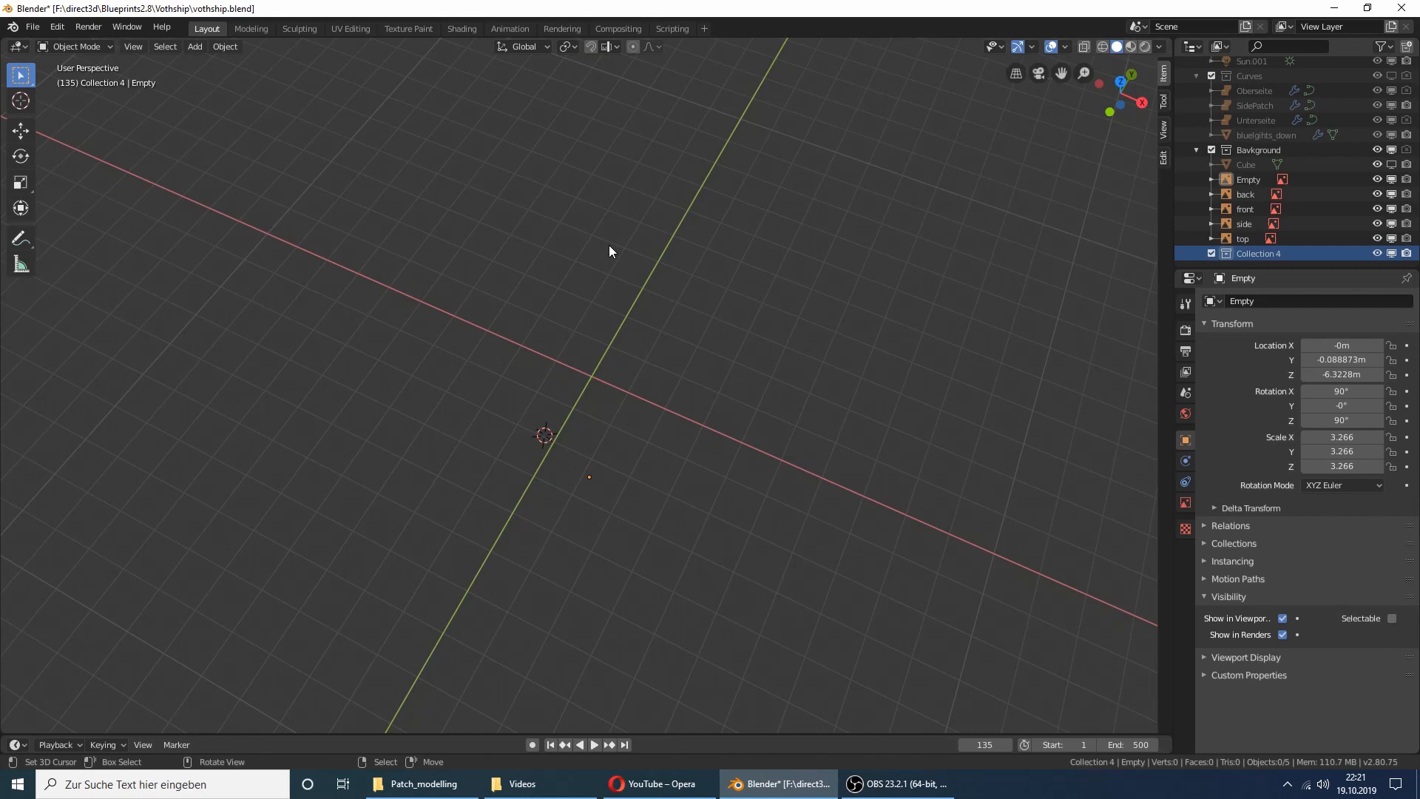
key(shift+a)
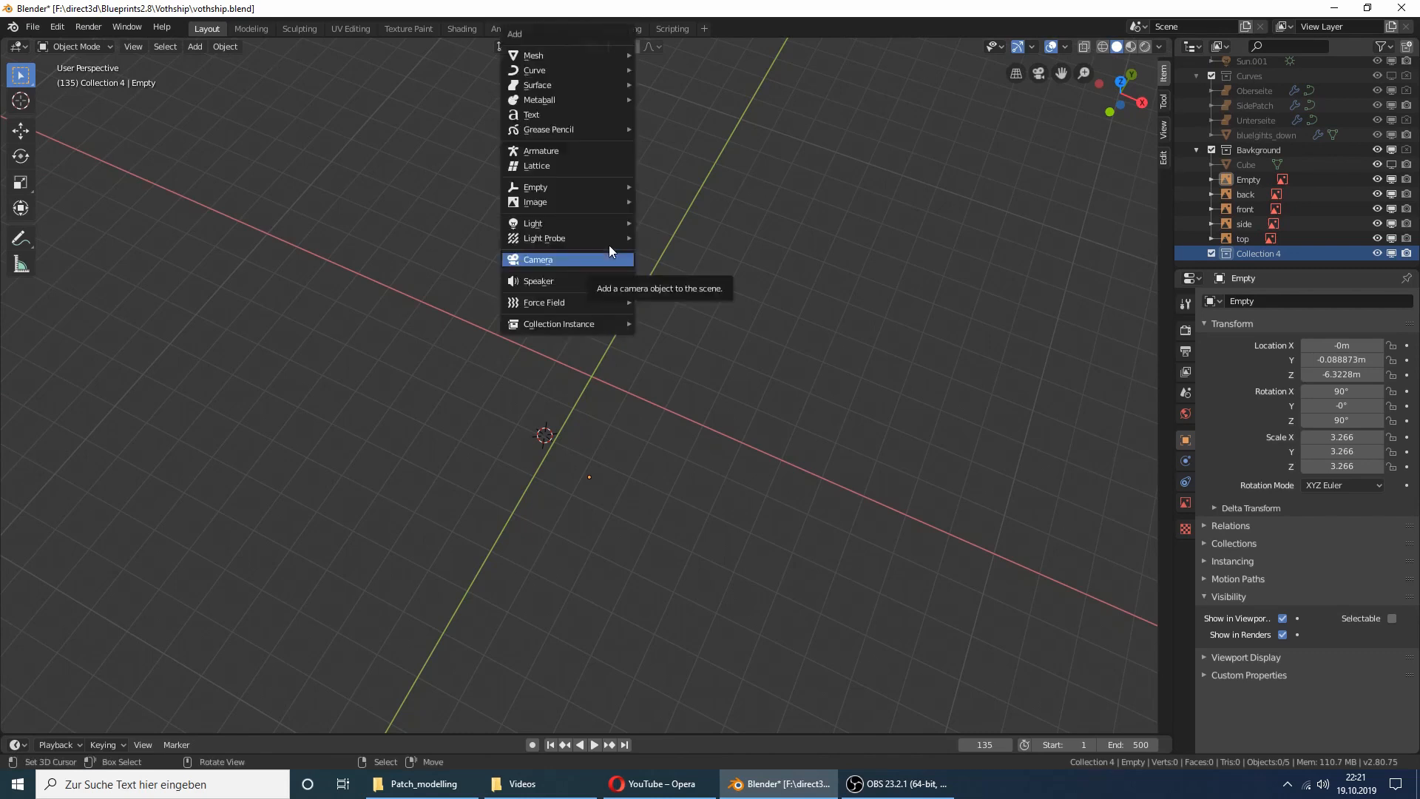
mouse_move(623, 86)
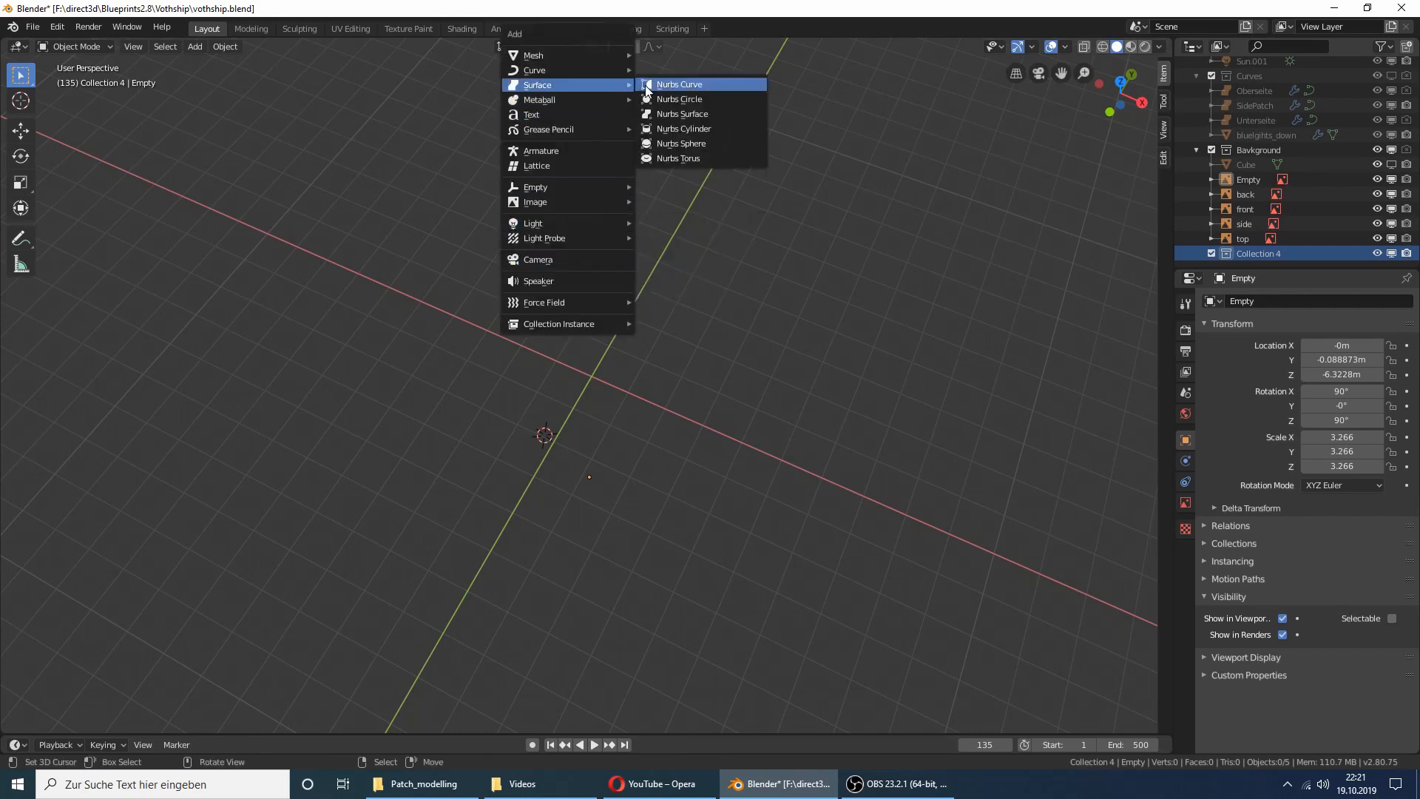
click(713, 112)
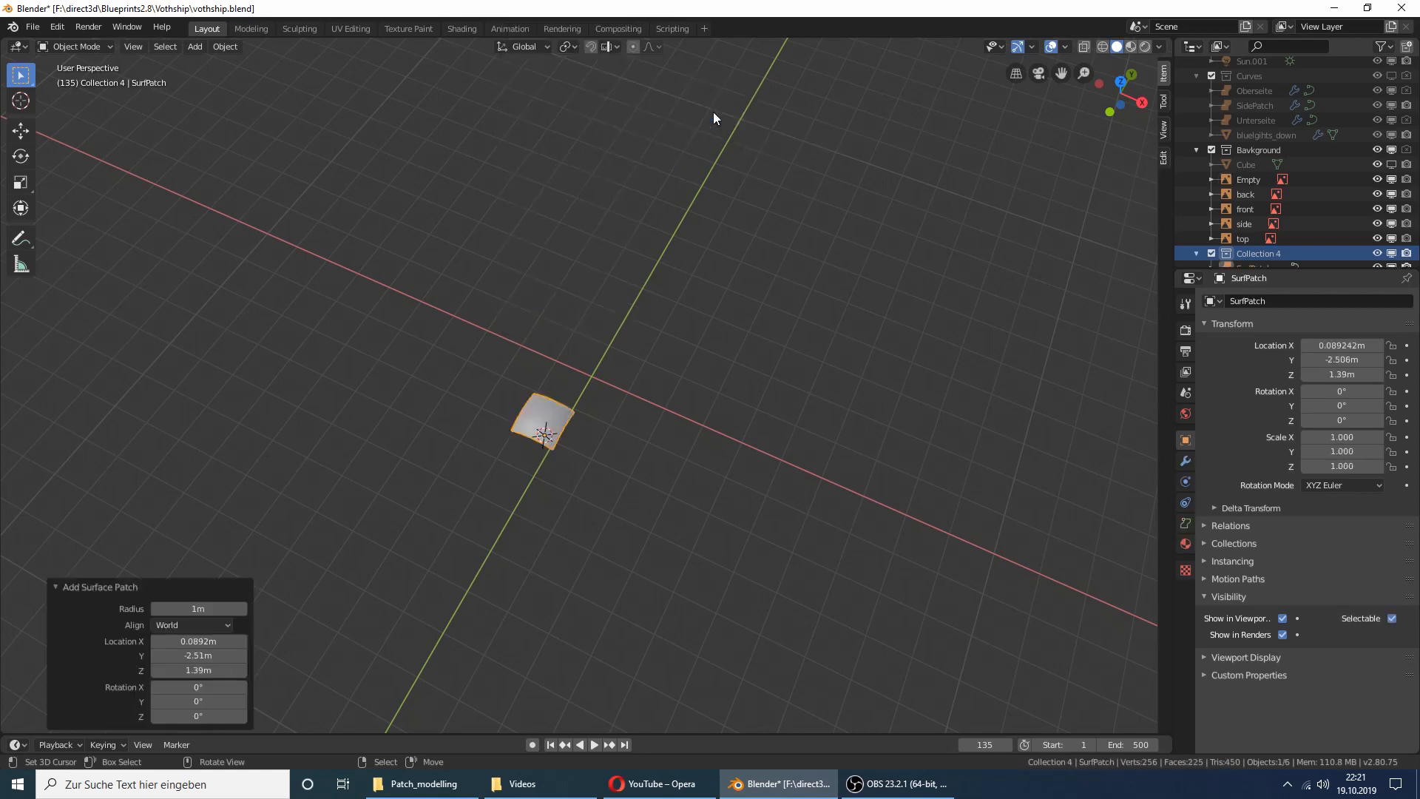
Step: Switch the surface patch to Edit Mode and show its surface data properties with the Active Spline settings
middle_drag(659, 292, 487, 297)
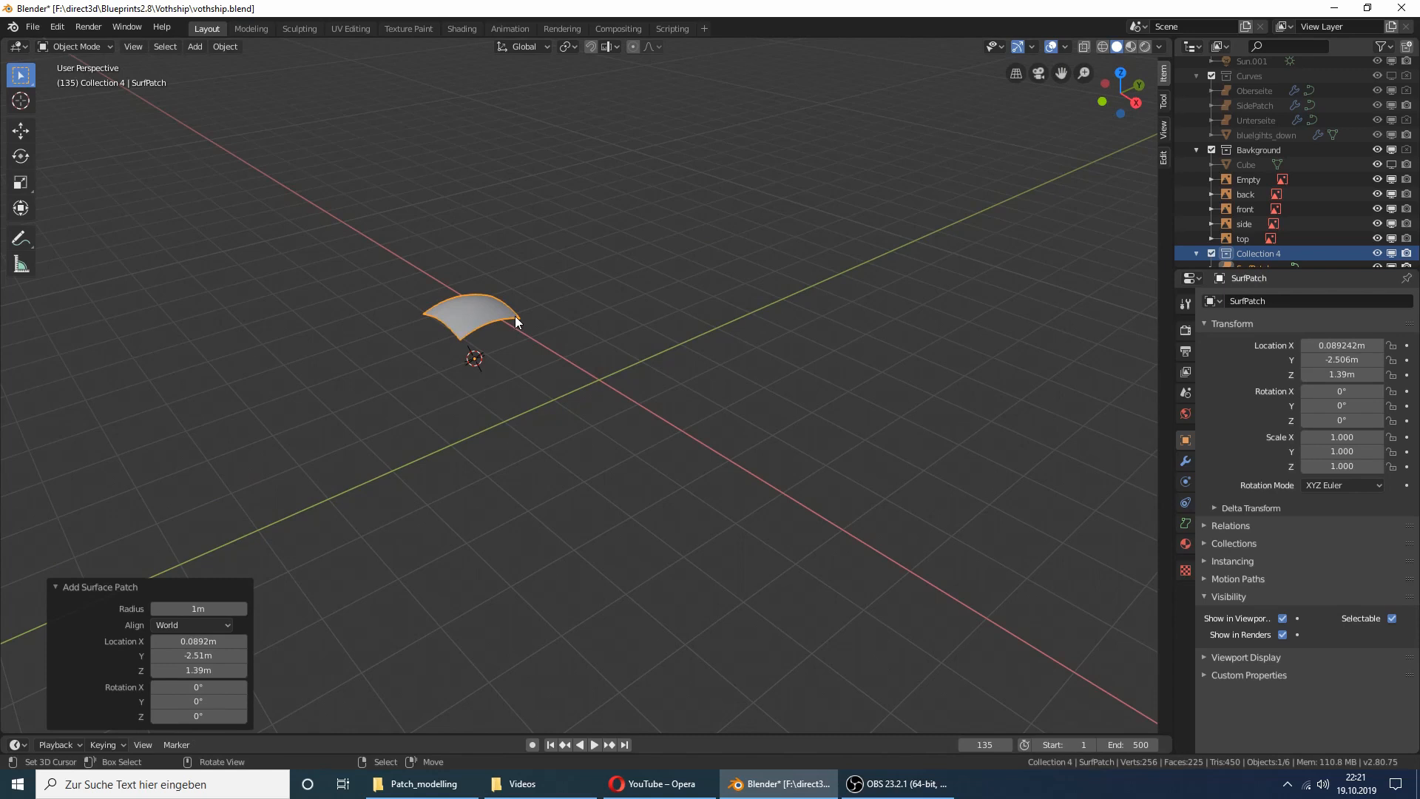
key(Tab)
scroll(516, 316, up, 2)
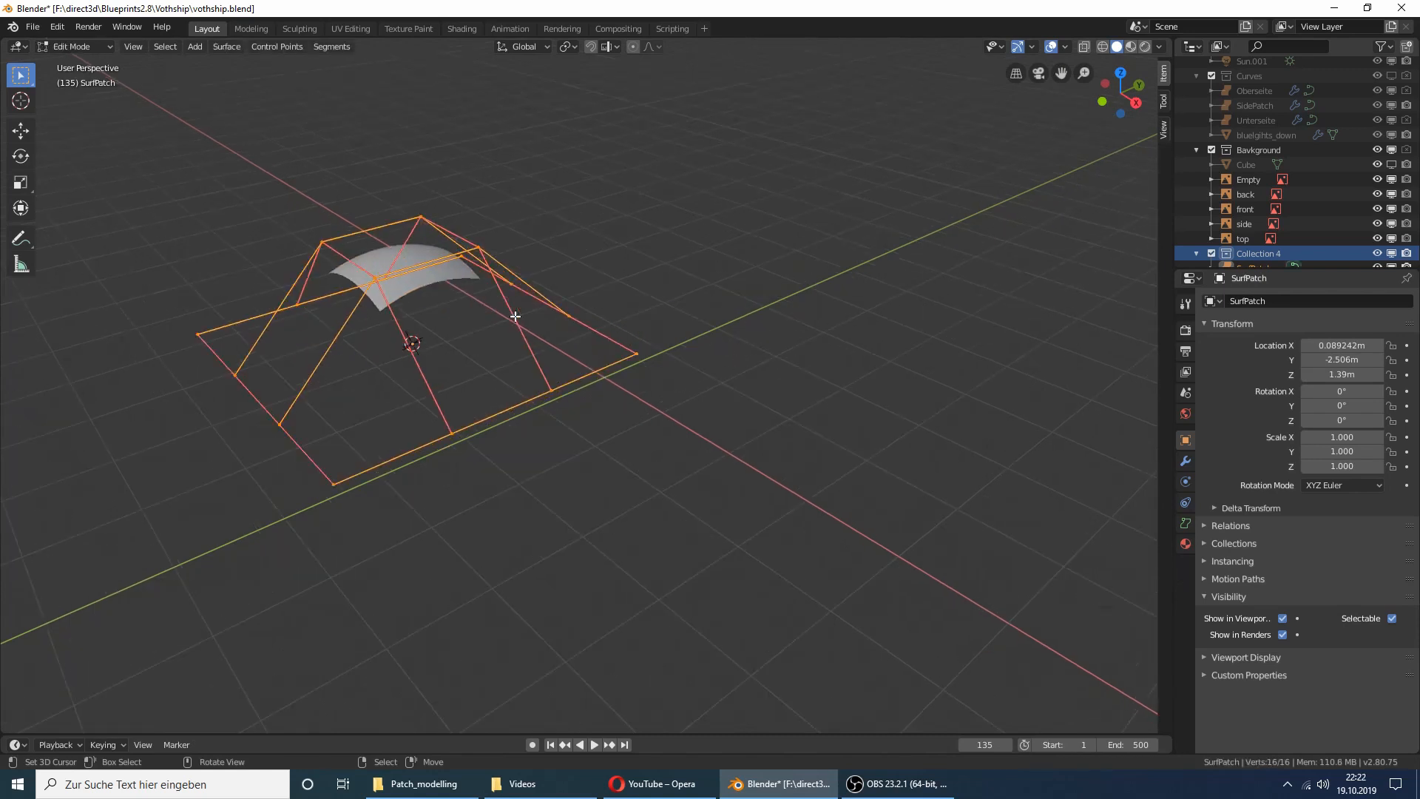
middle_drag(515, 316, 579, 342)
middle_drag(677, 360, 577, 335)
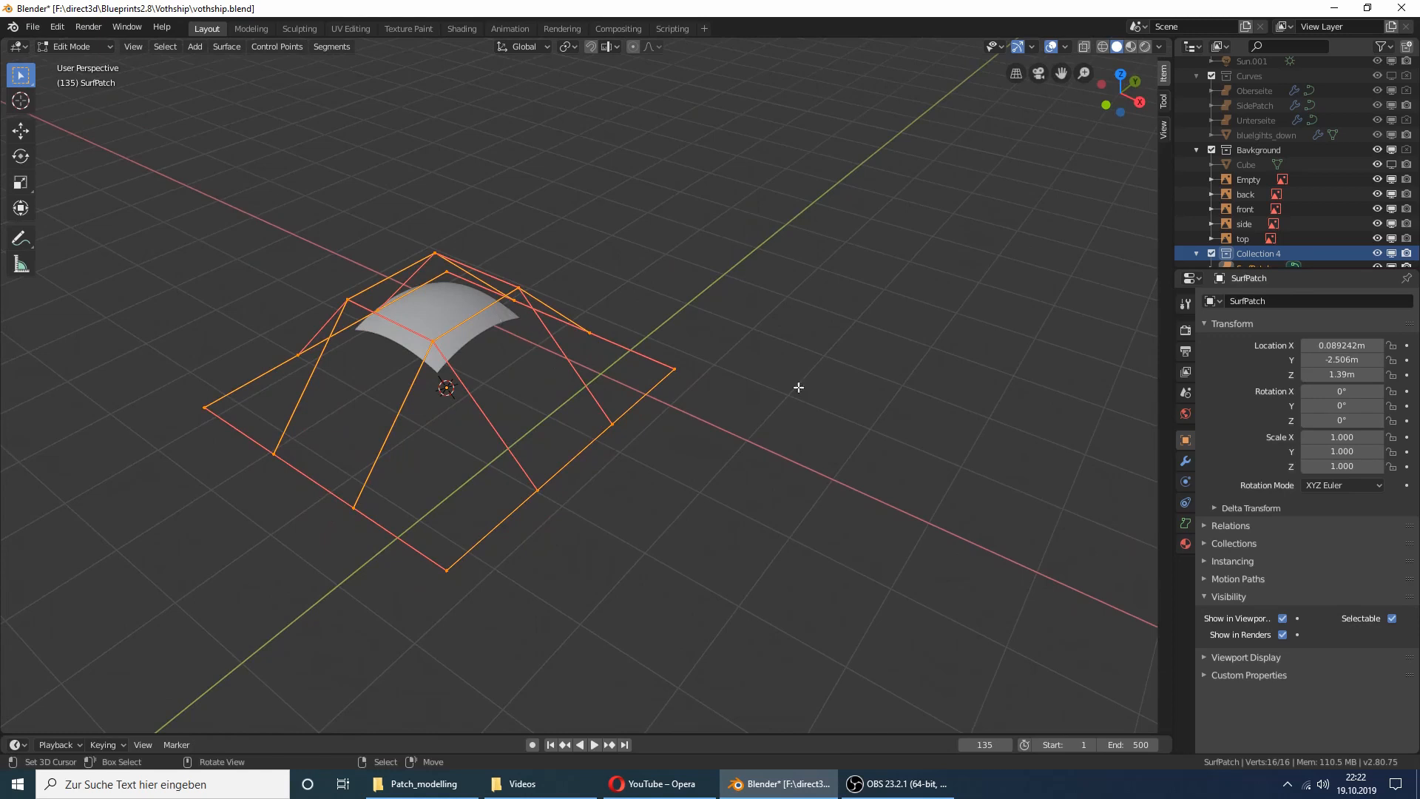
click(1185, 523)
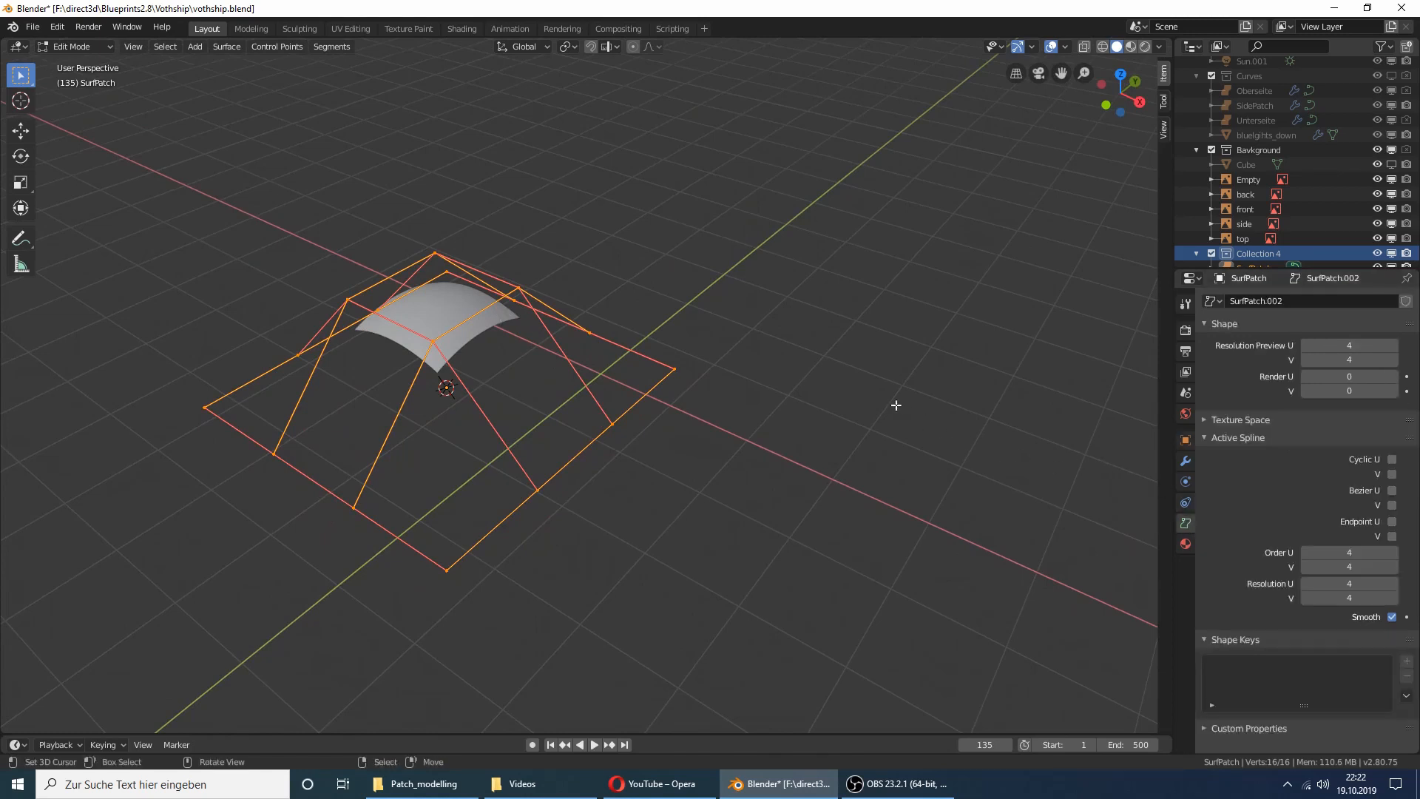
middle_drag(697, 386, 504, 386)
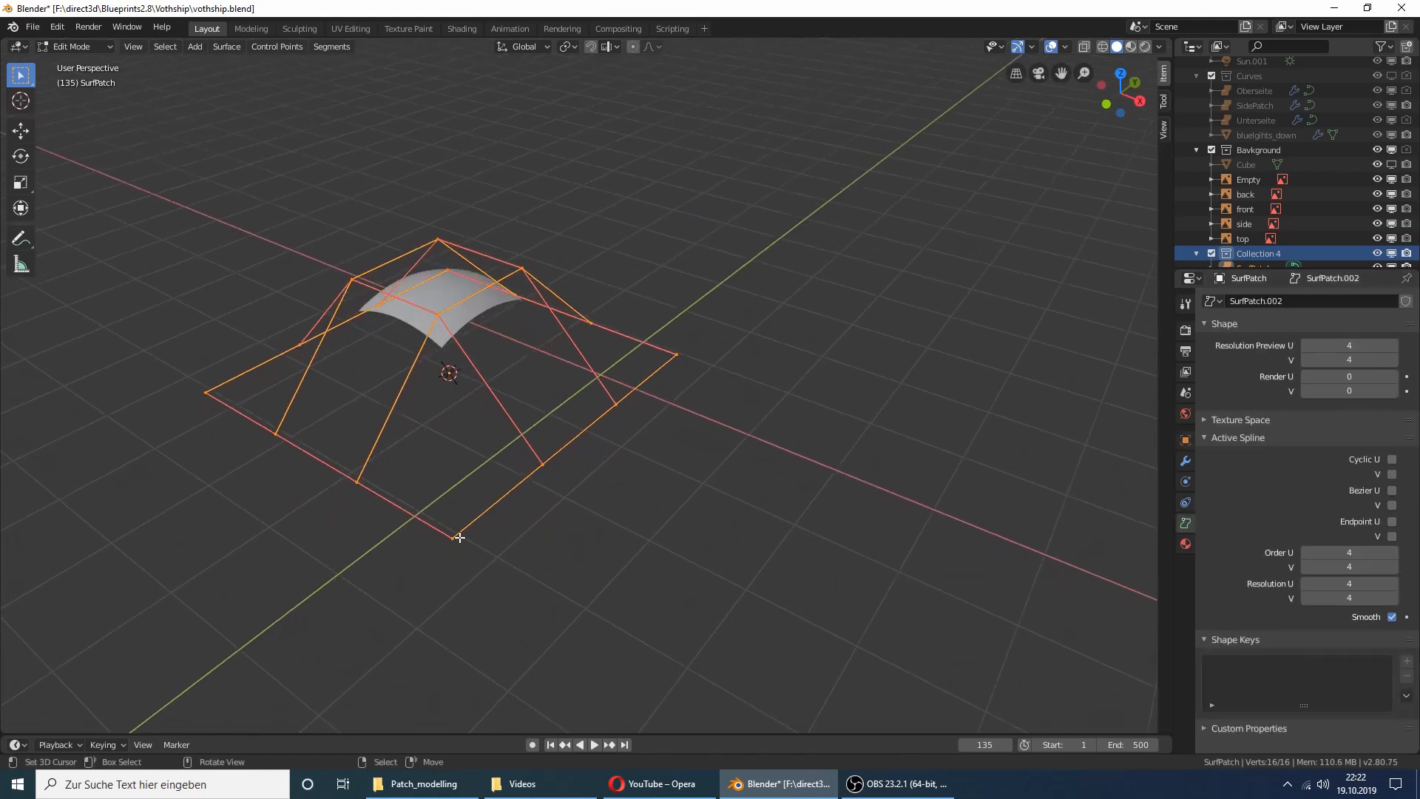
Step: Try moving the patch's near corner control point and its raised inner control point to test their pull on the surface
click(459, 537)
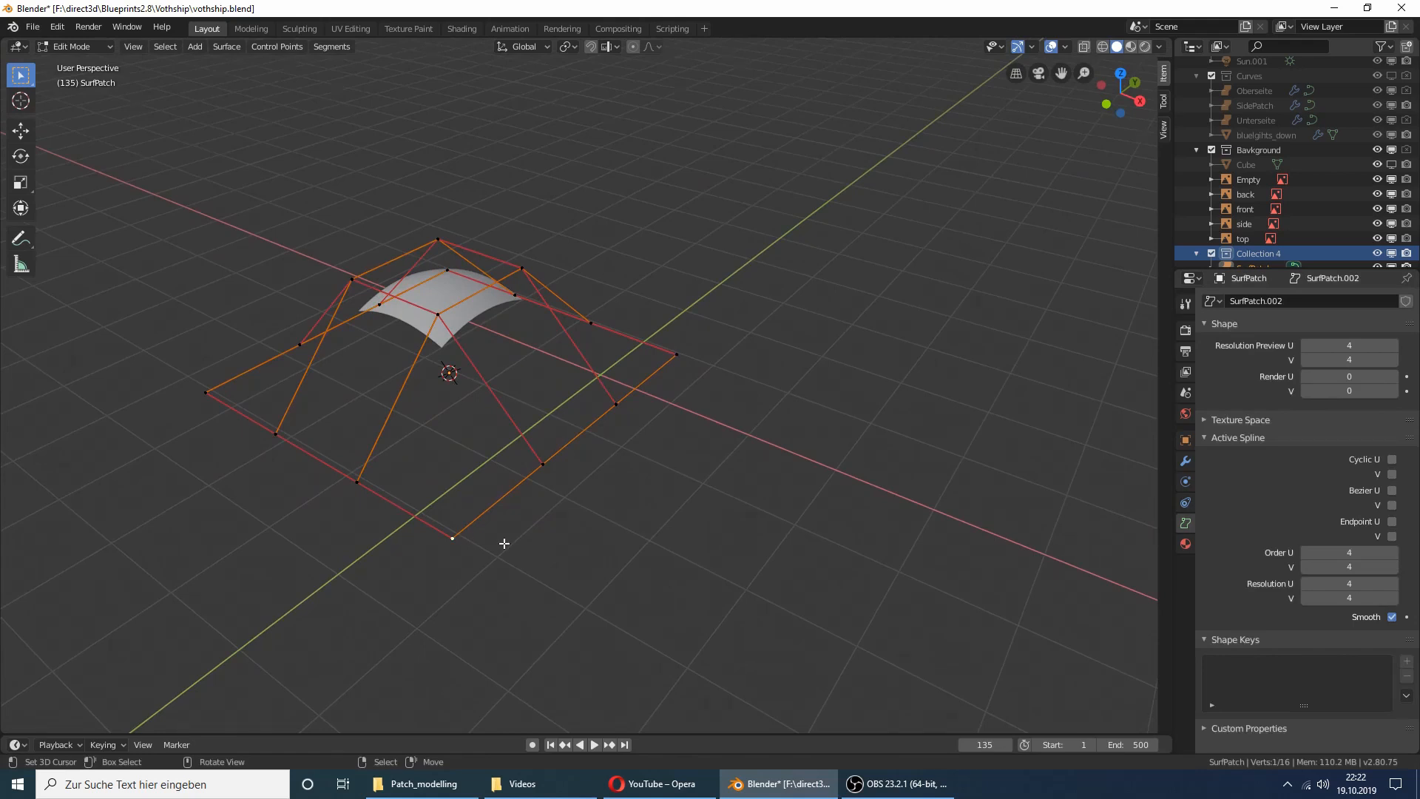
key(g)
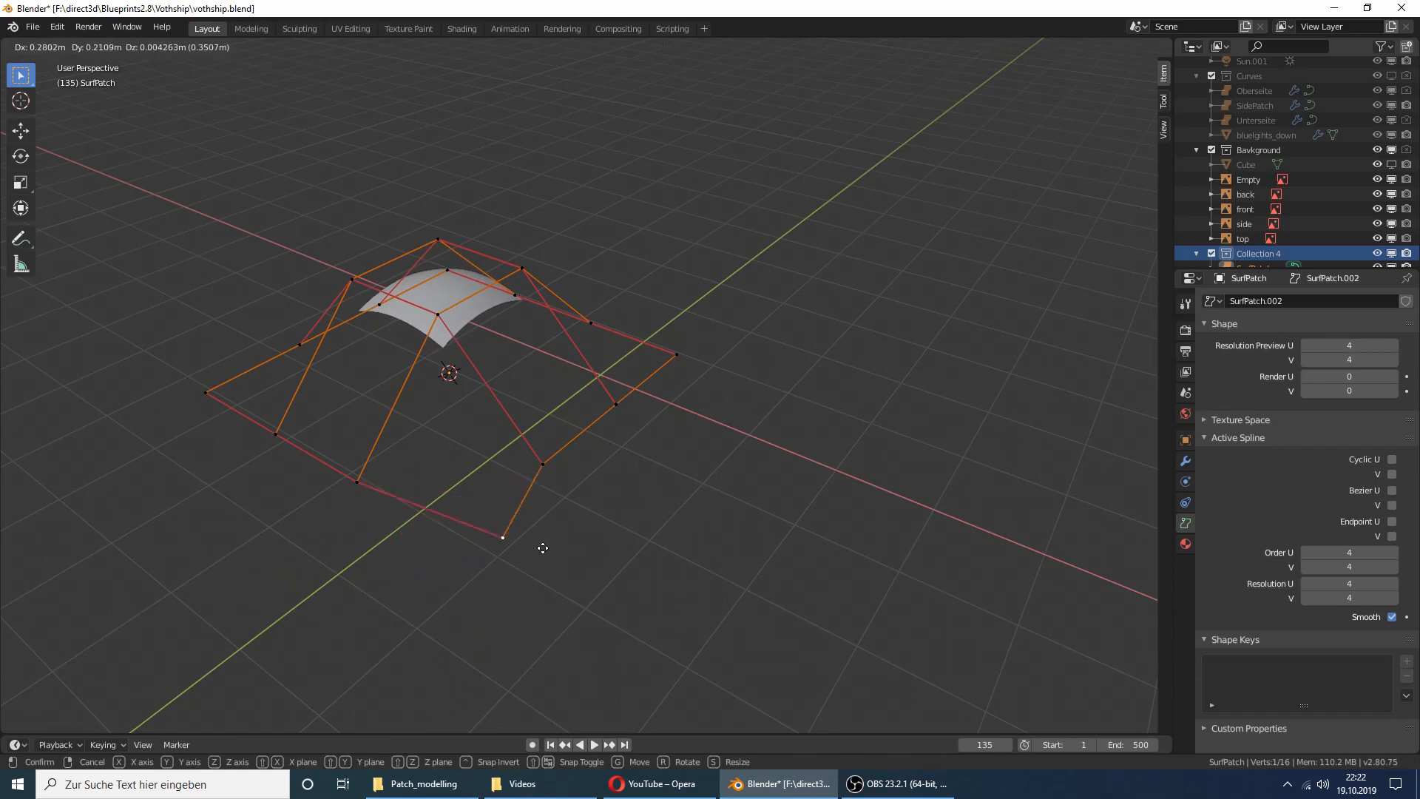
click(499, 539)
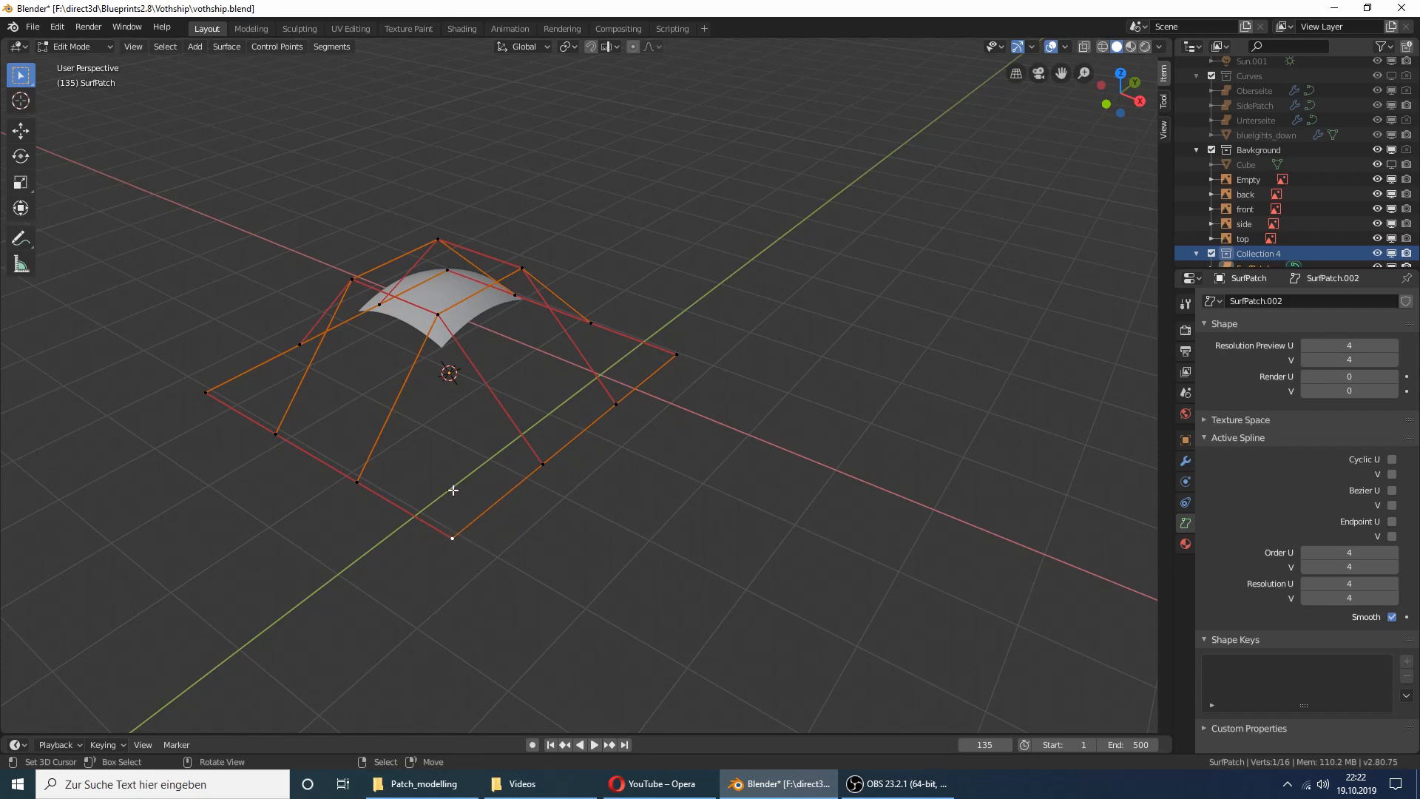
key(g)
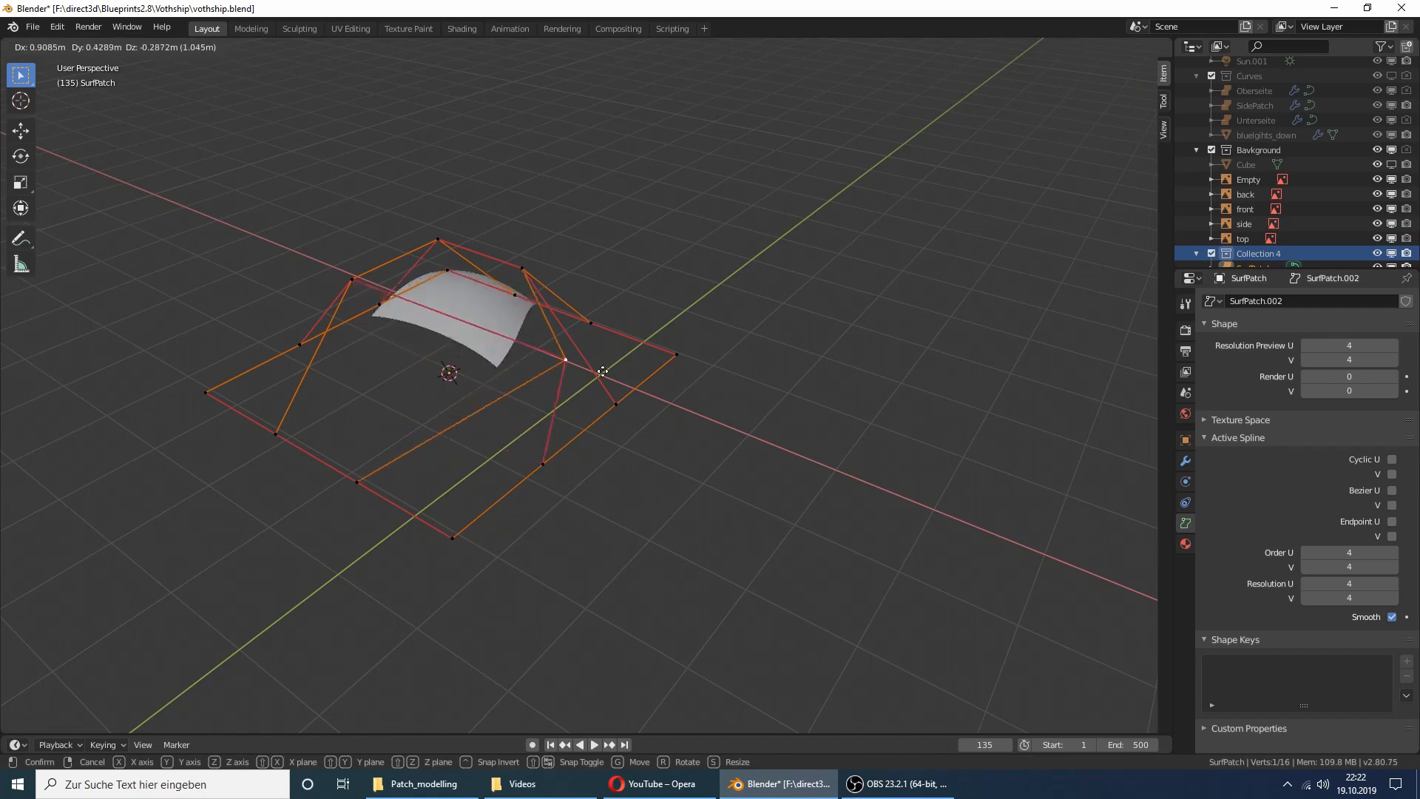
click(489, 338)
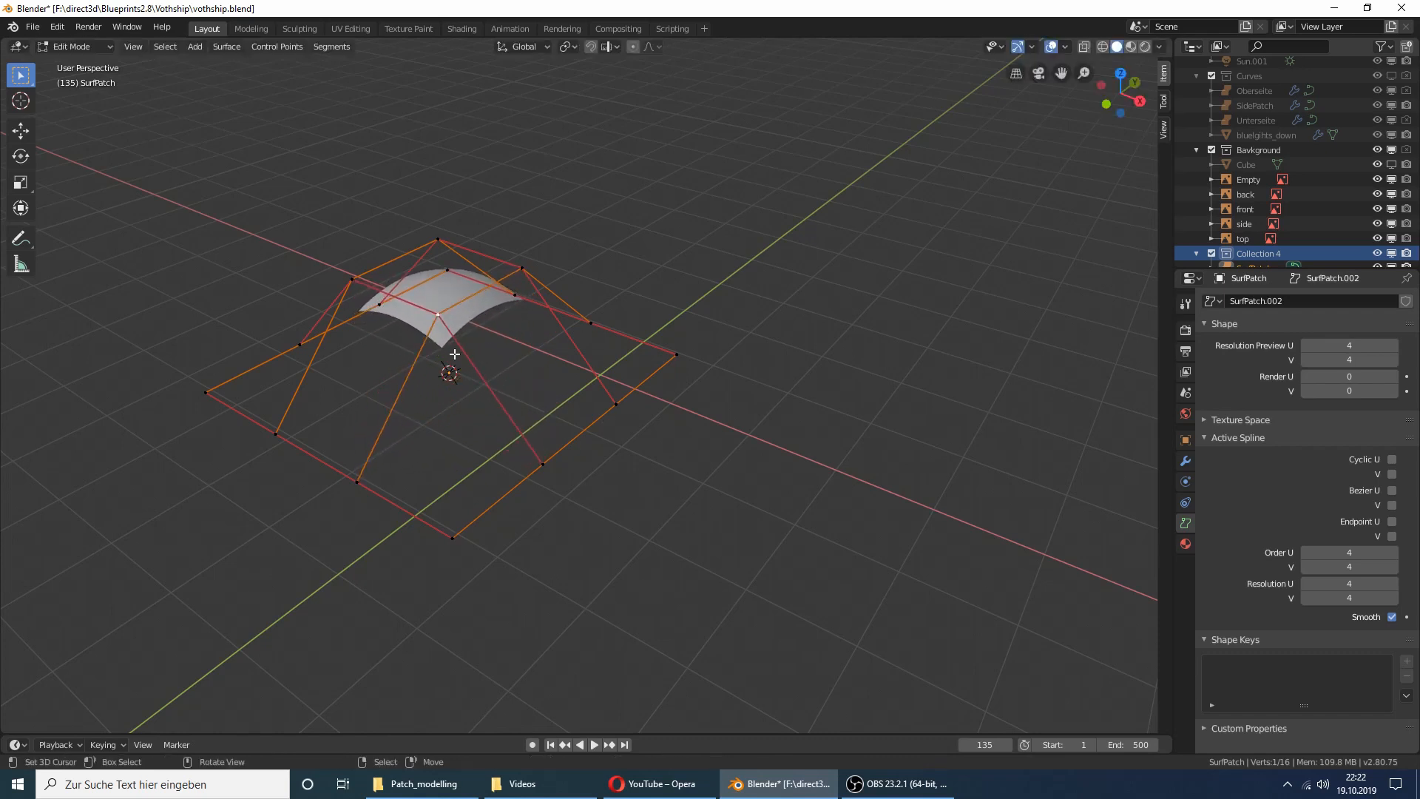
Step: Enable Endpoint U and Endpoint V for the patch so the surface reaches its outer control points
mouse_move(520, 330)
middle_down()
mouse_move(518, 348)
mouse_move(531, 317)
middle_up()
scroll(518, 349, up, 3)
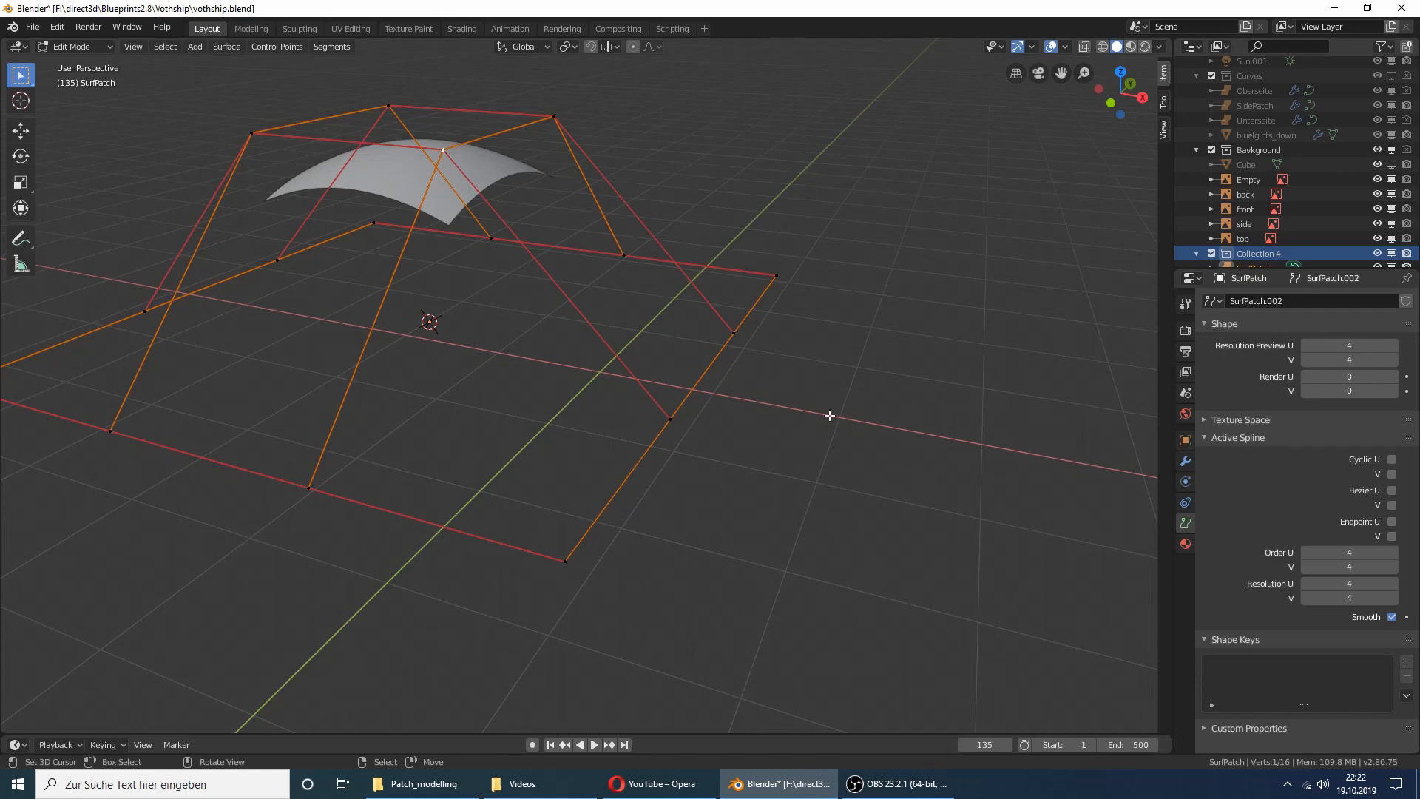
click(1391, 522)
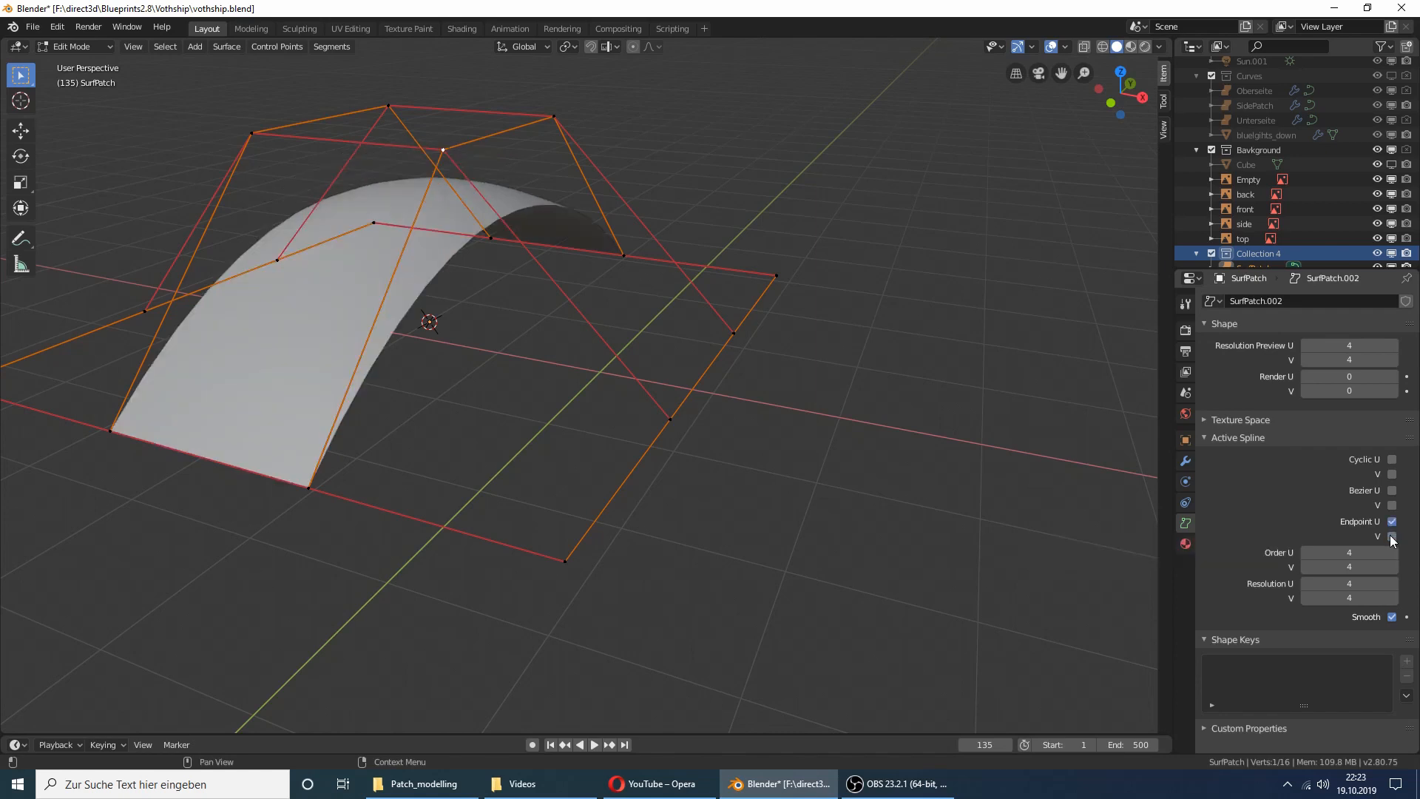
click(1392, 536)
middle_drag(924, 473, 865, 446)
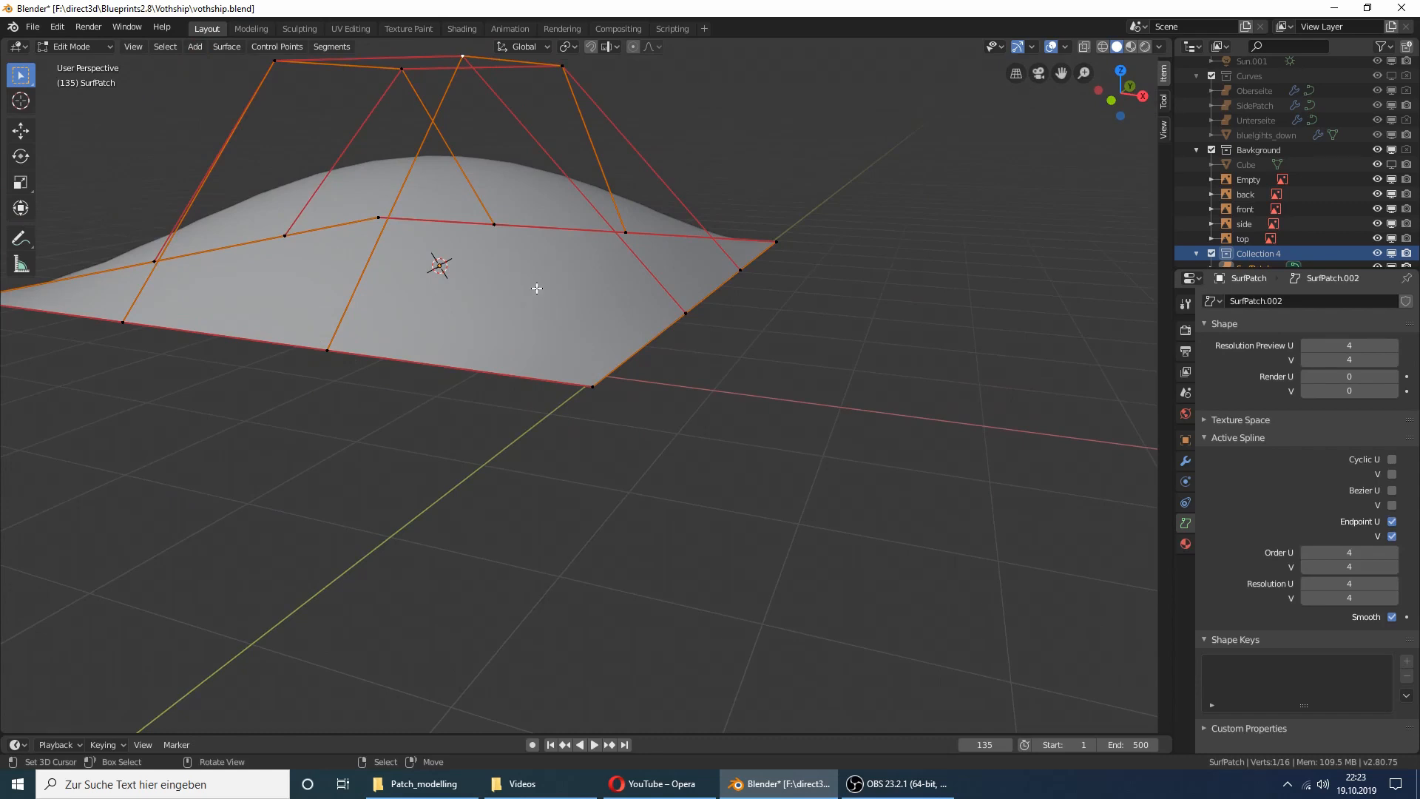
Step: Try moving the near corner control point with the endpoint options enabled
middle_drag(537, 288, 544, 326)
middle_drag(688, 483, 652, 438)
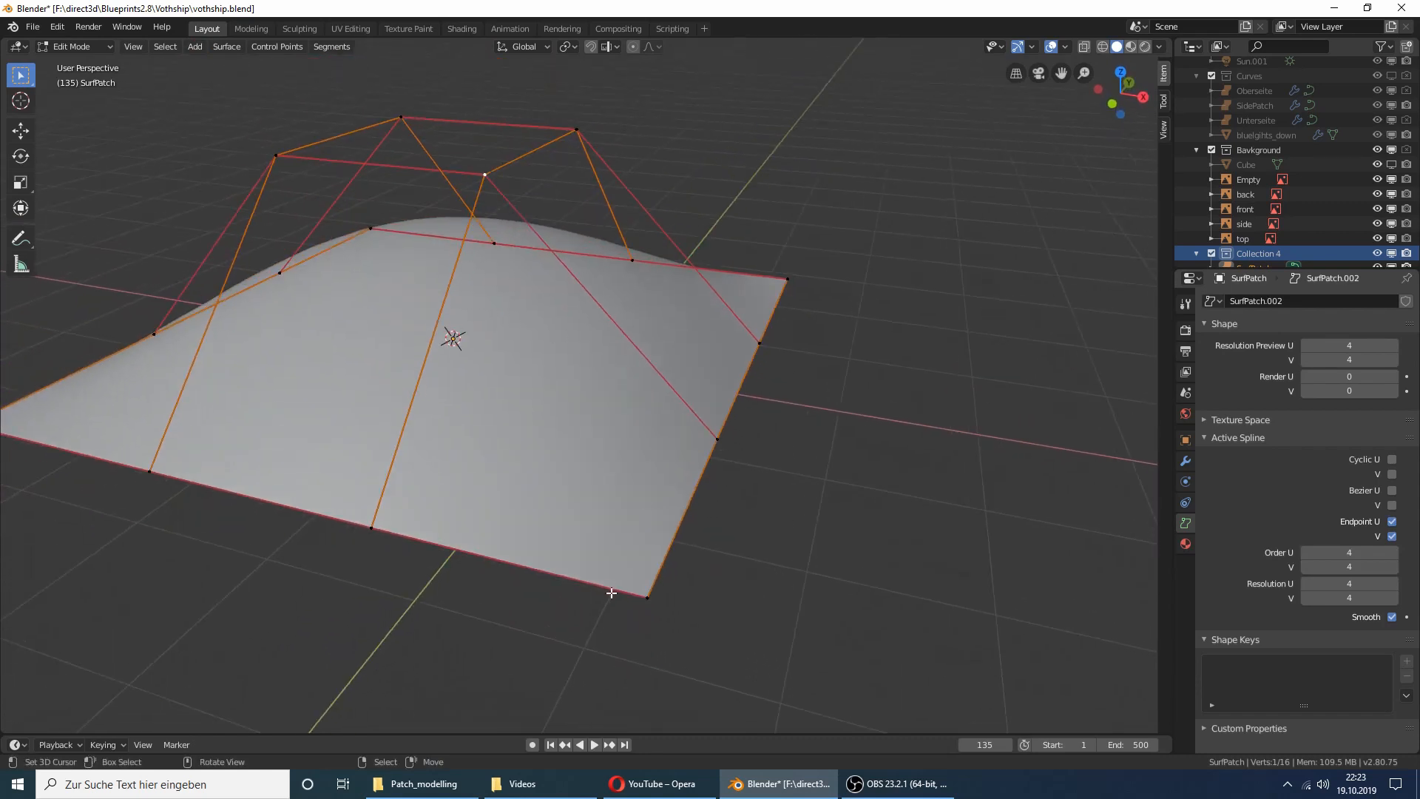
click(624, 593)
key(g)
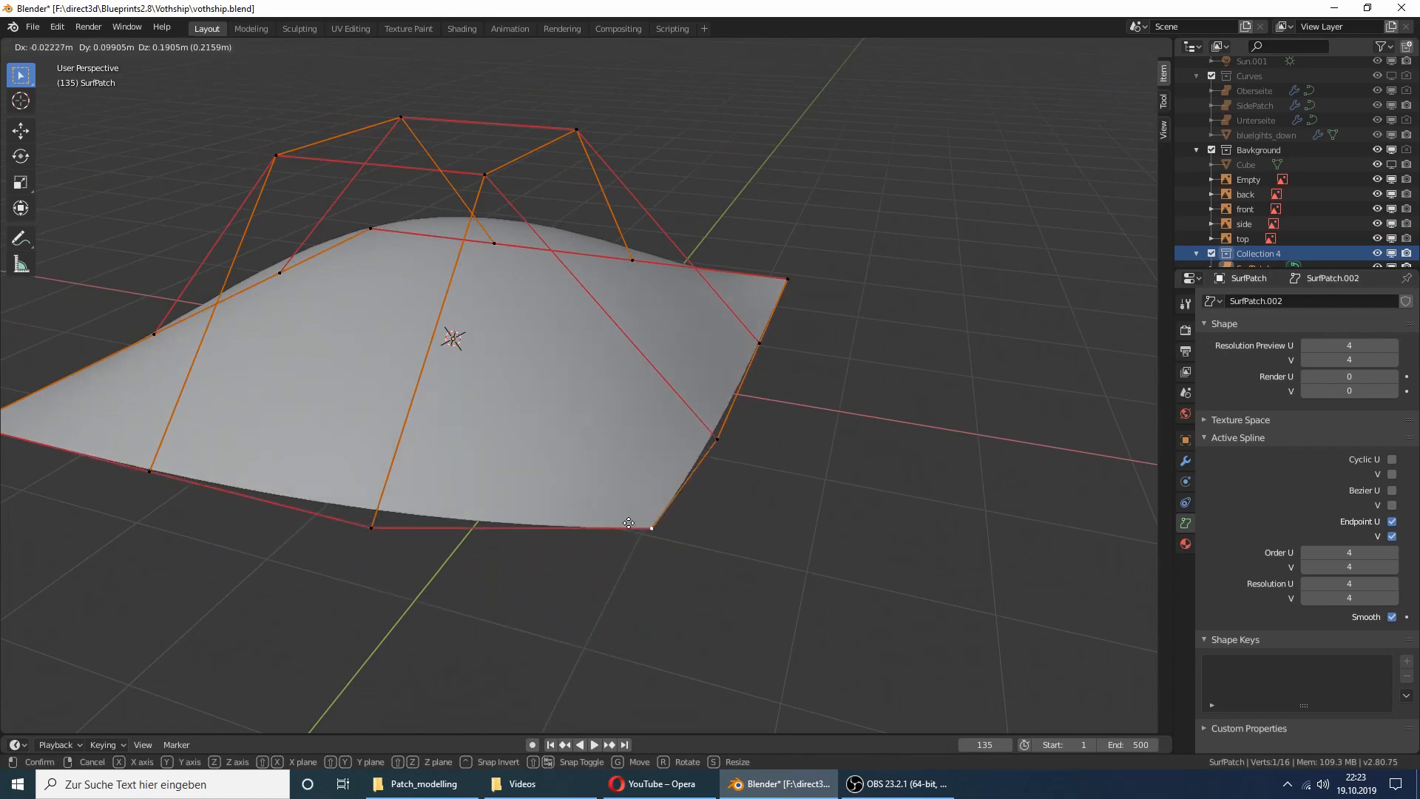
right_click(610, 551)
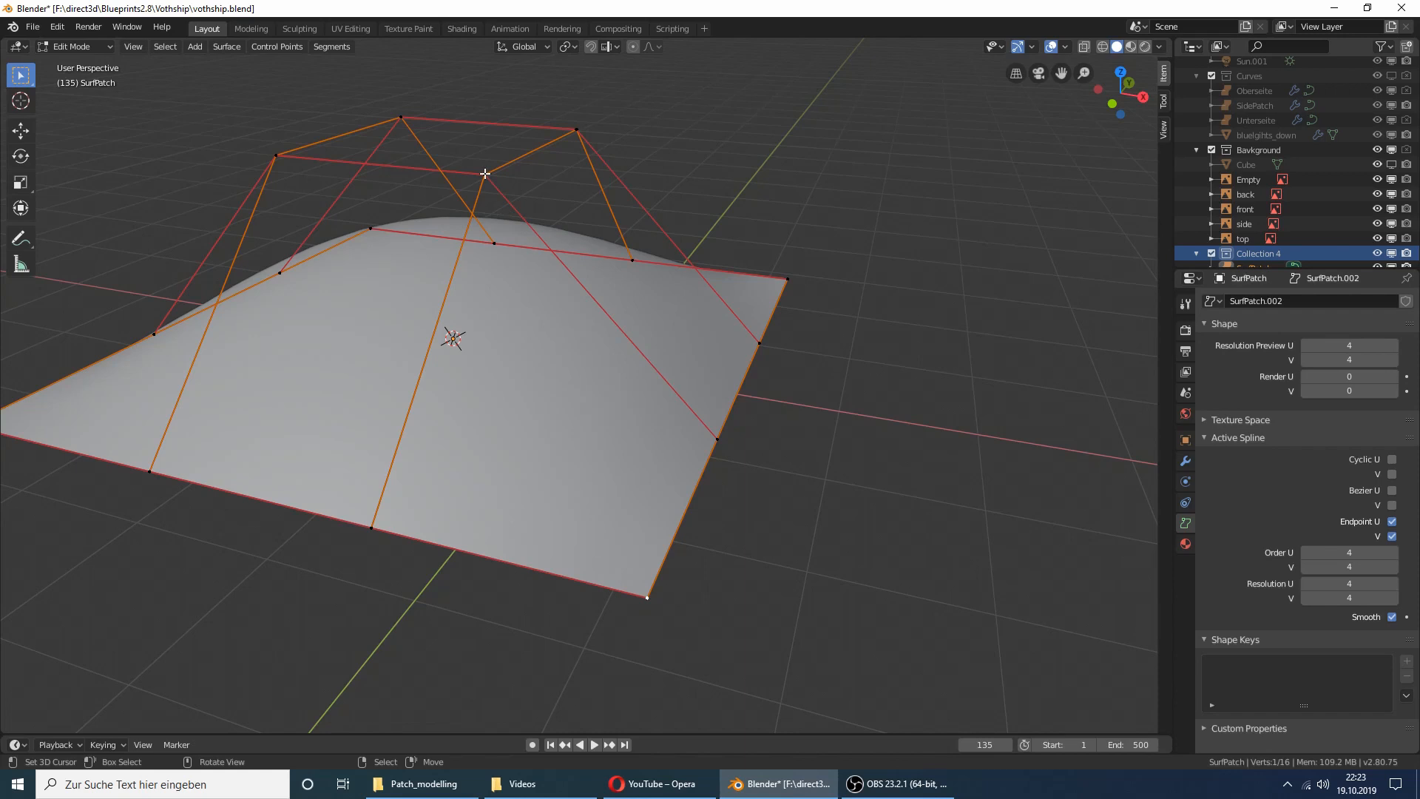
Step: Flatten the patch by scaling all its control points to 0 along the Z axis
key(a)
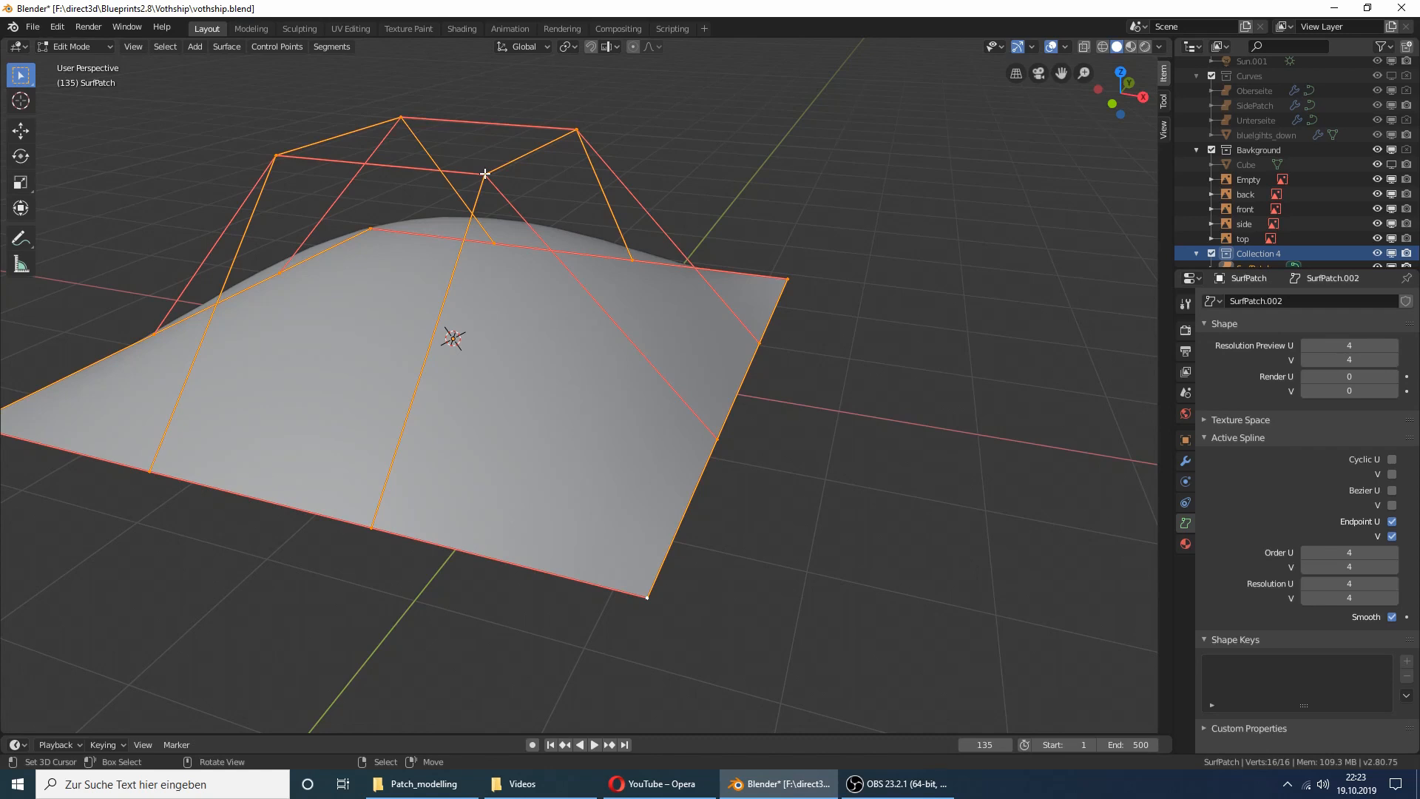
text(sz)
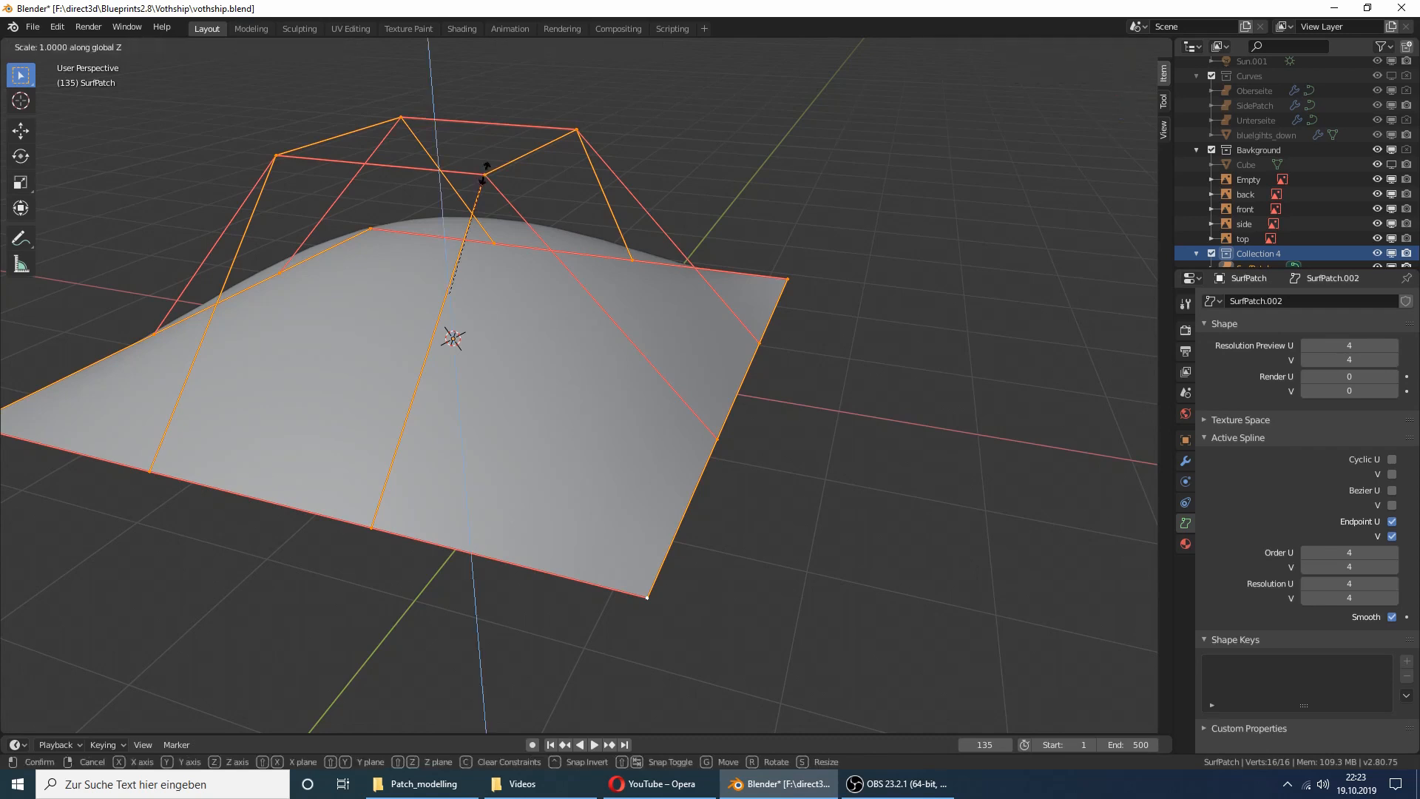
text(0)
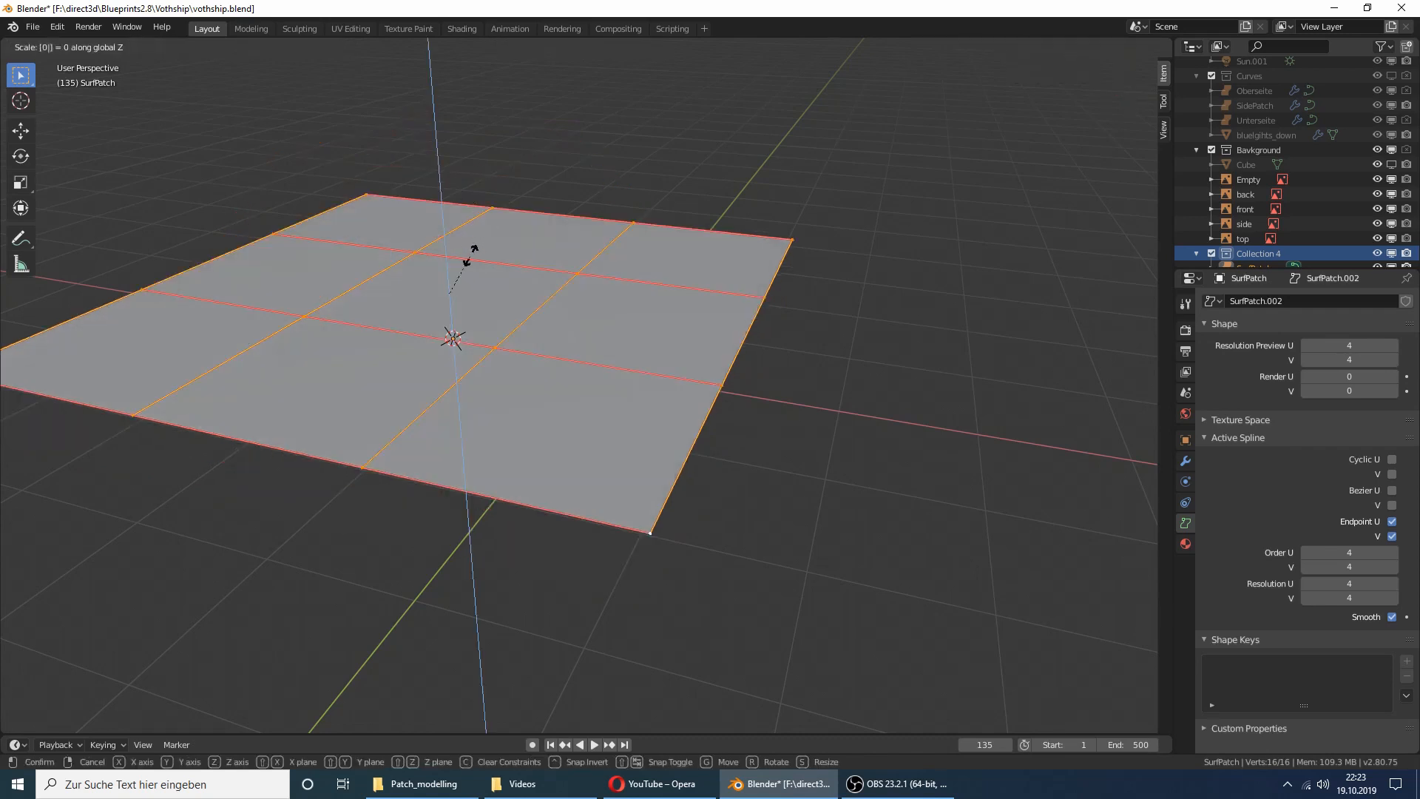
key(Return)
middle_drag(649, 228, 626, 247)
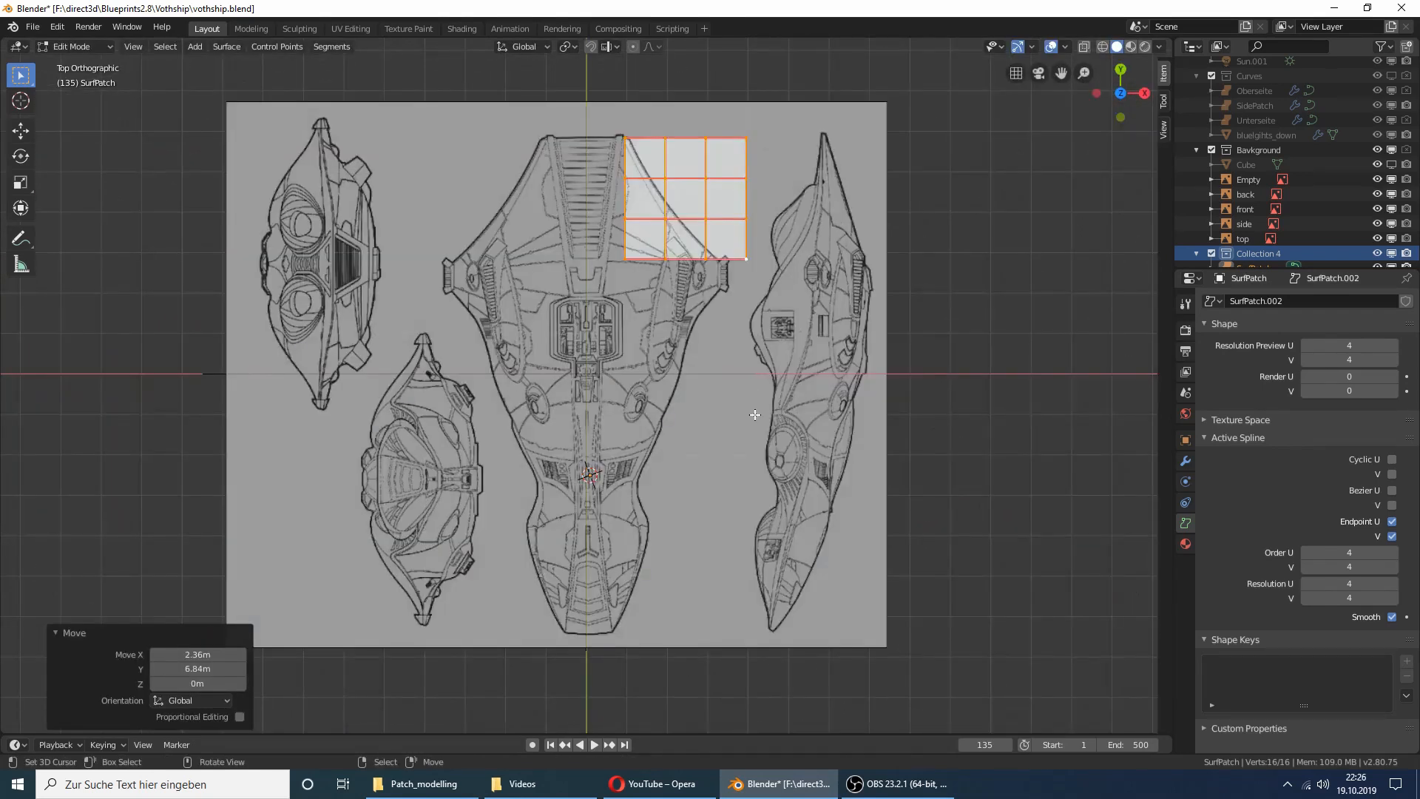
Step: Move the two middle control points of the patch's inner edge onto the sloping outline of the hull's central grille
click(626, 139)
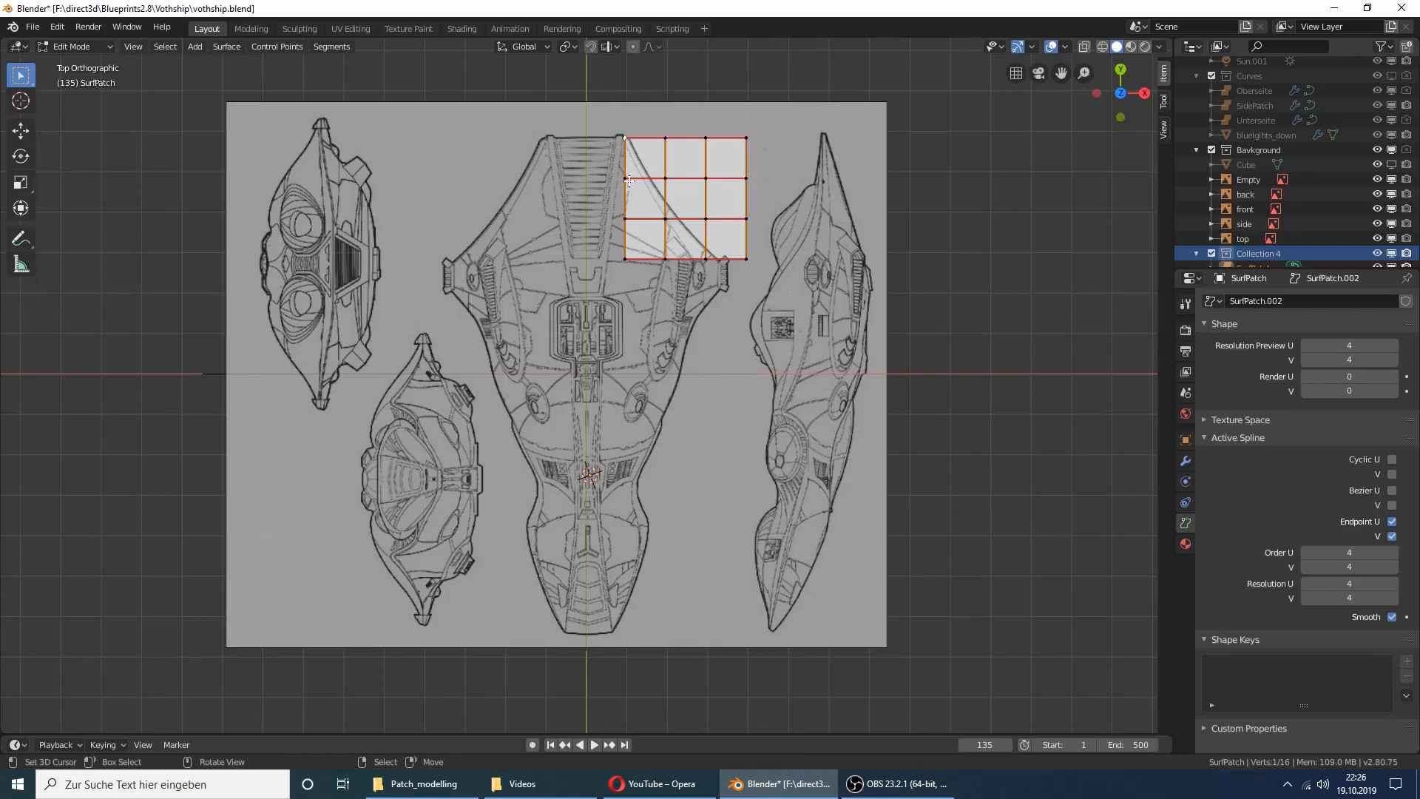
key(g)
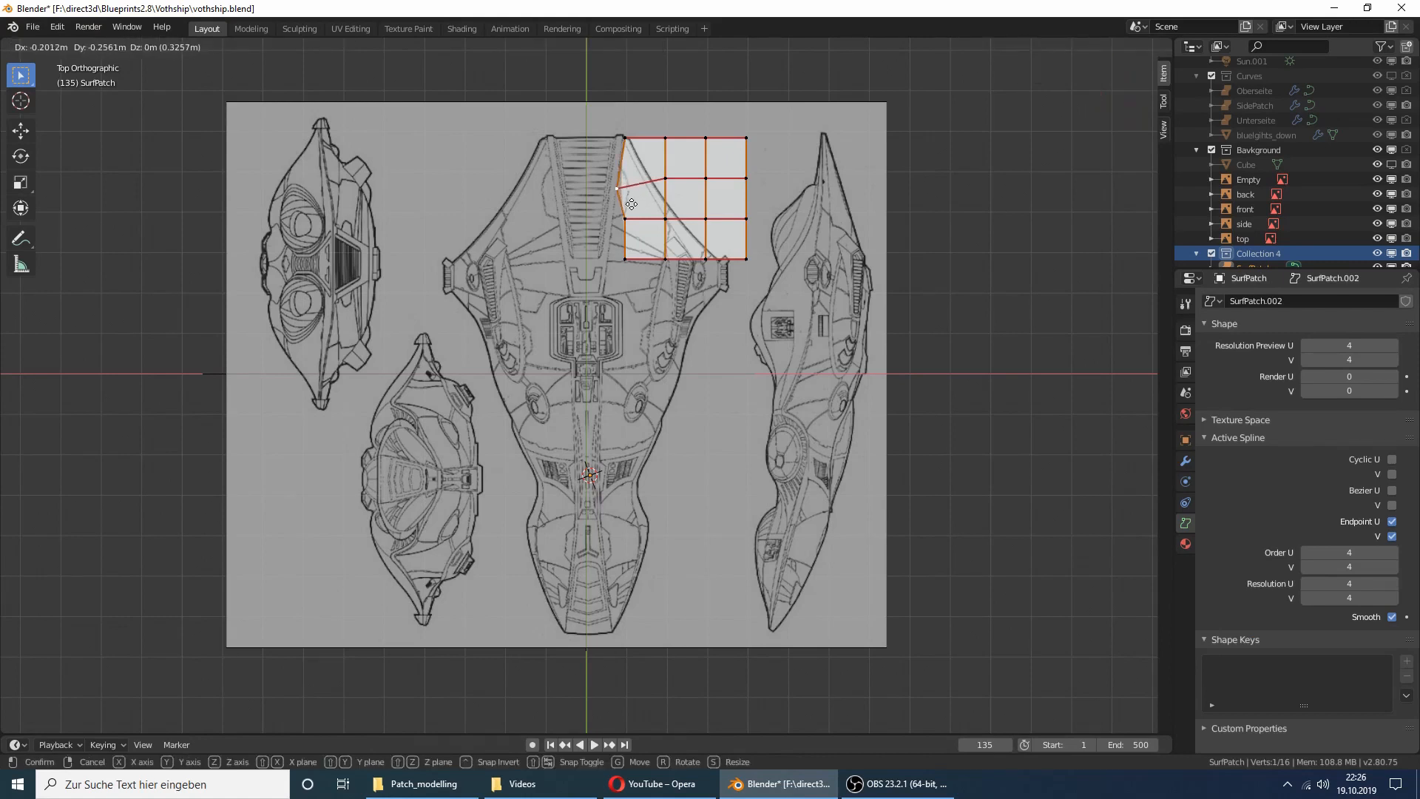
click(631, 204)
click(625, 219)
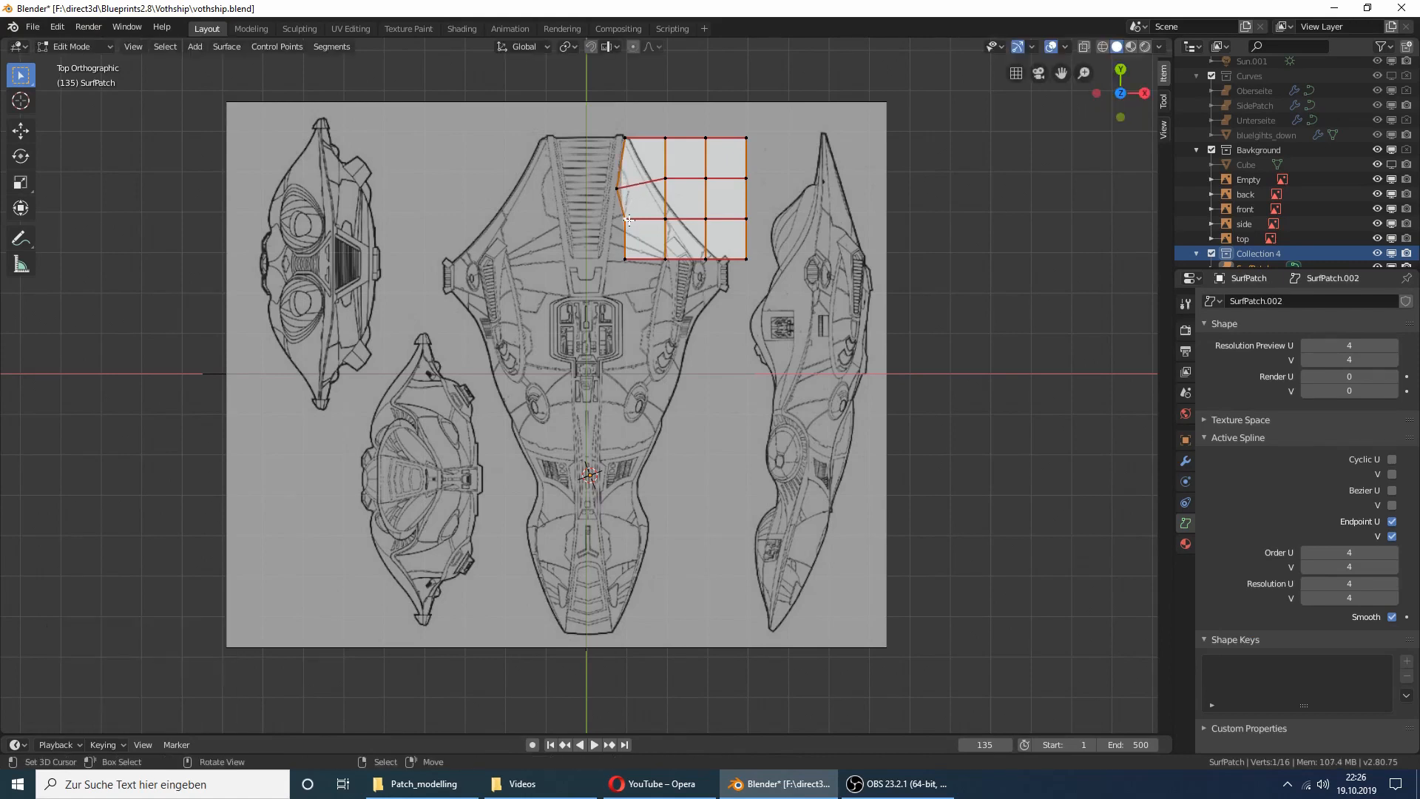
key(g)
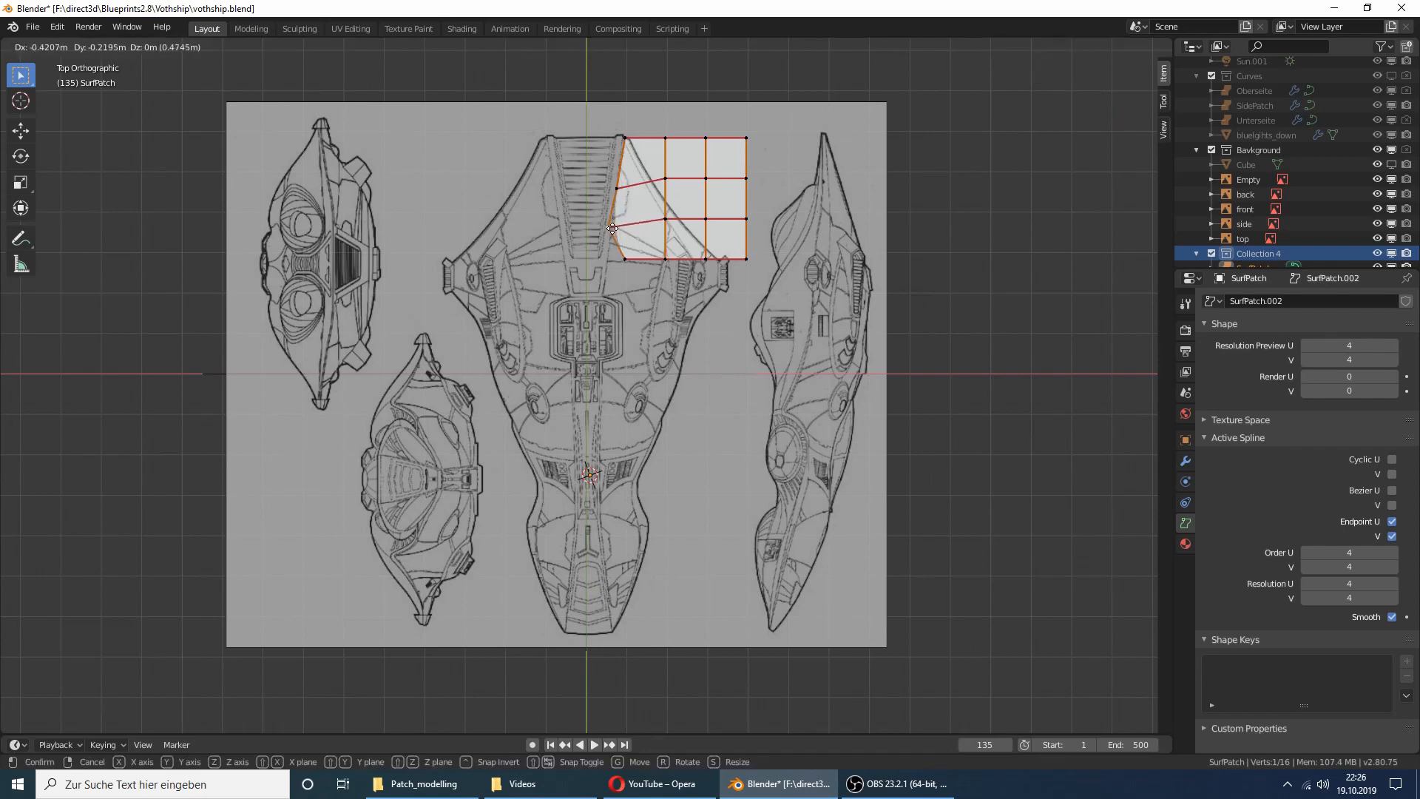
click(614, 231)
Step: Move the patch's lower inner corner control point to the upper corner of the central hatch on the blueprint
scroll(640, 275, up, 2)
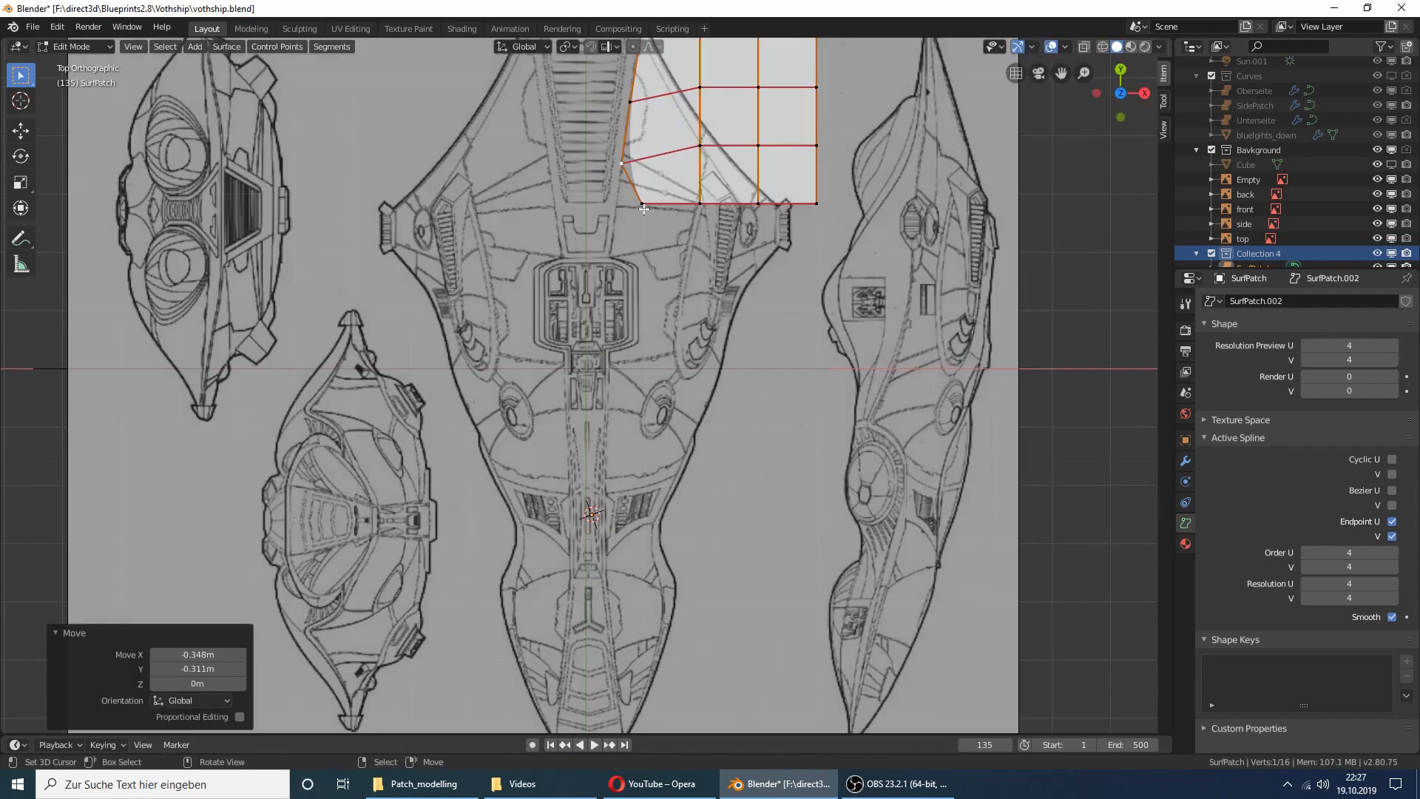
click(625, 258)
key(g)
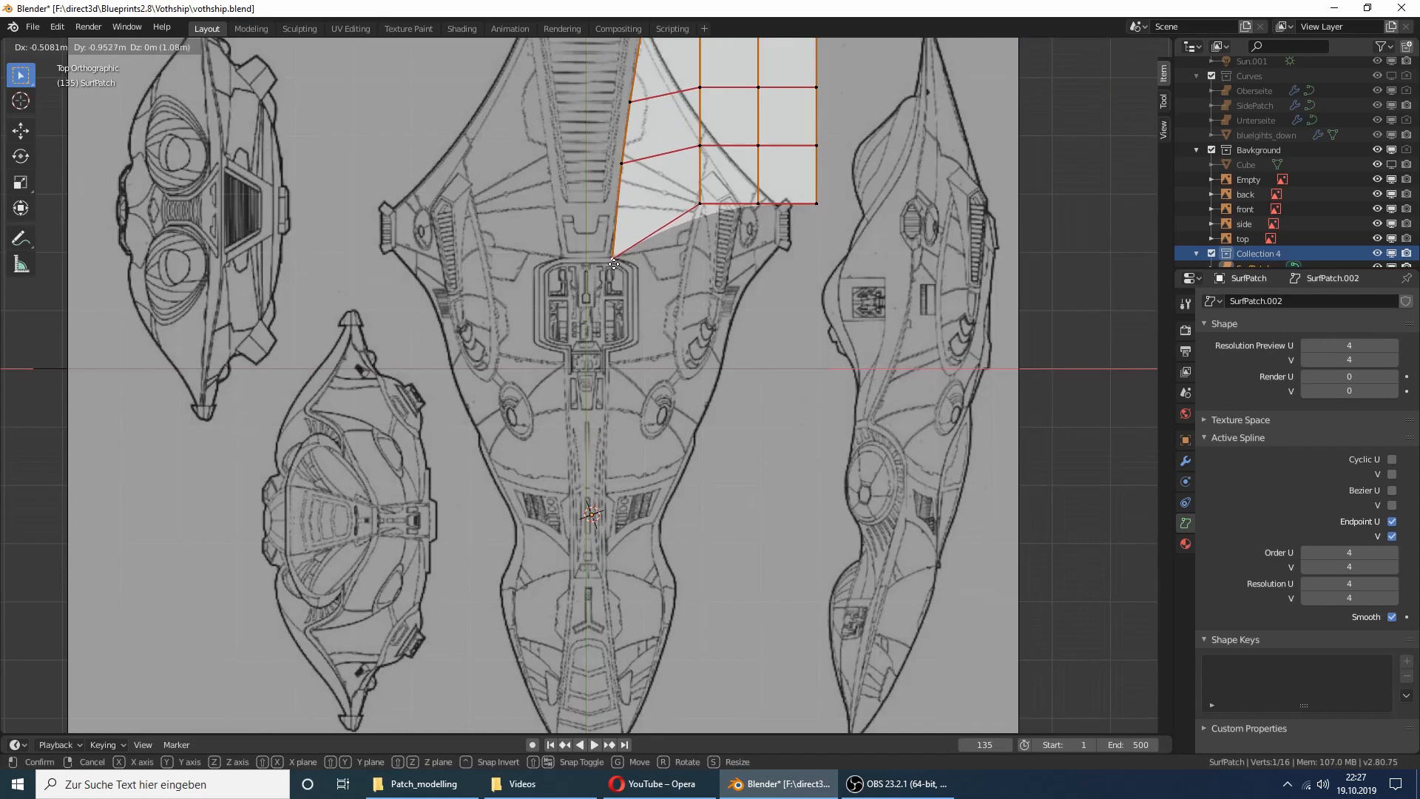
click(613, 264)
Step: Space the inner edge's two middle control points more evenly by shifting them about 0.22 m and 0.15 m along negative Y
right_click(642, 187)
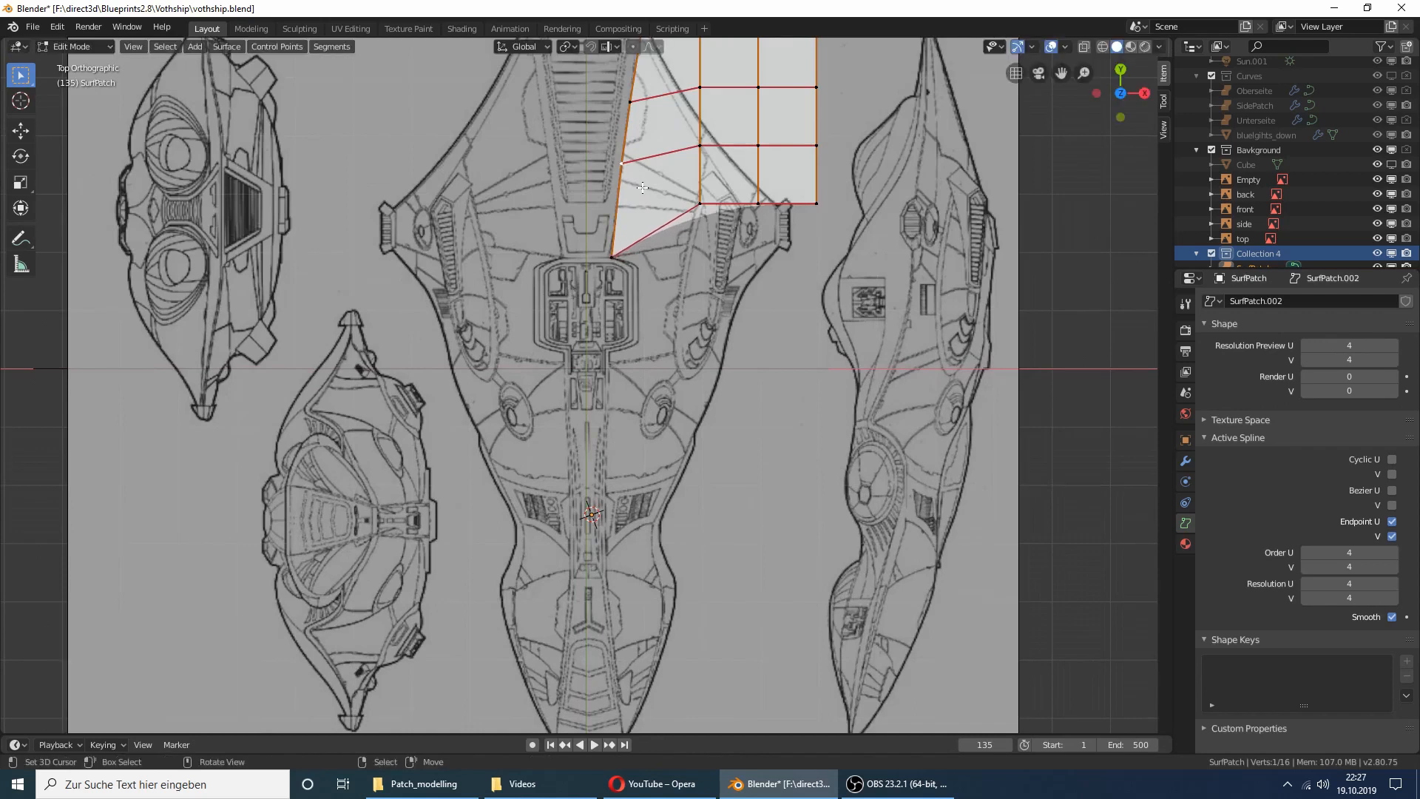
key(g)
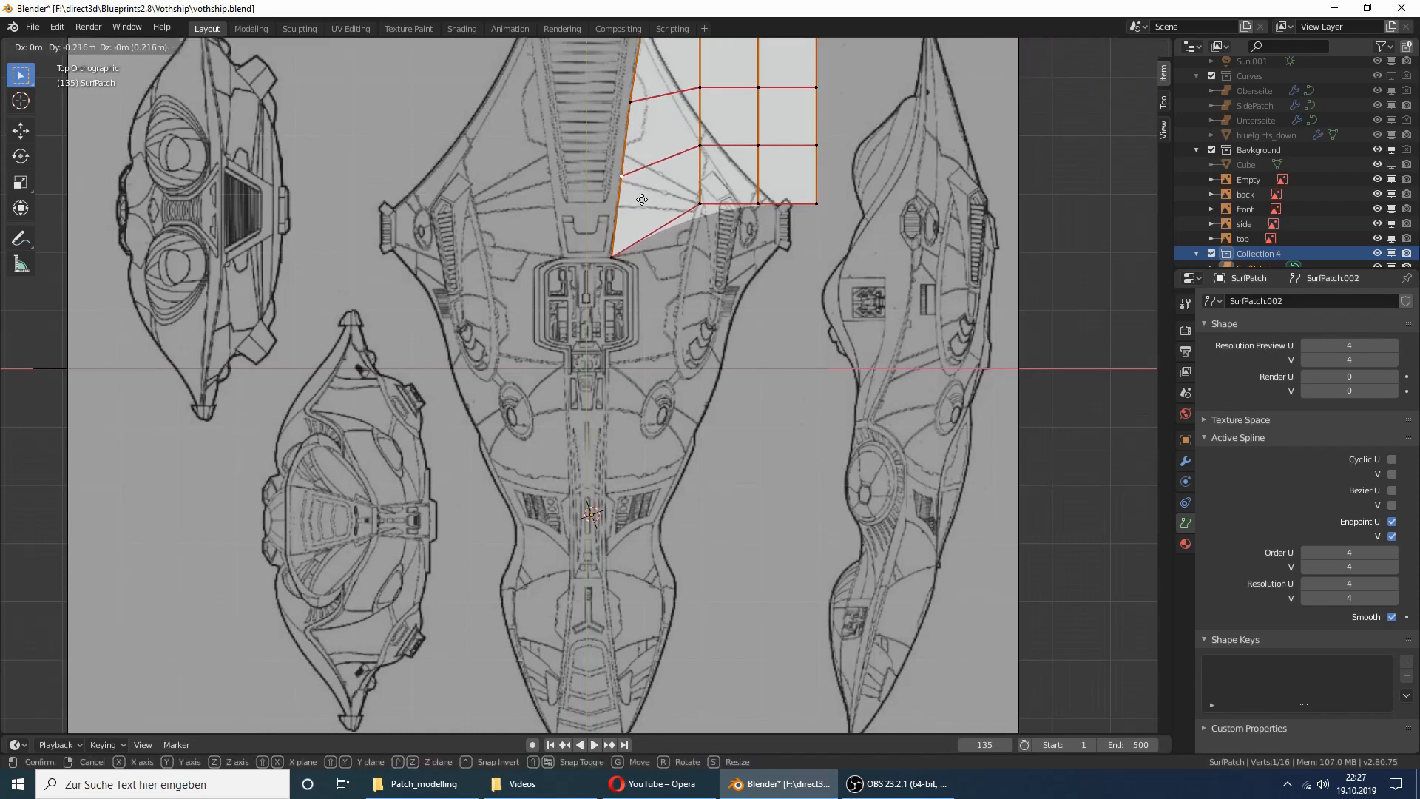
click(643, 199)
right_click(641, 104)
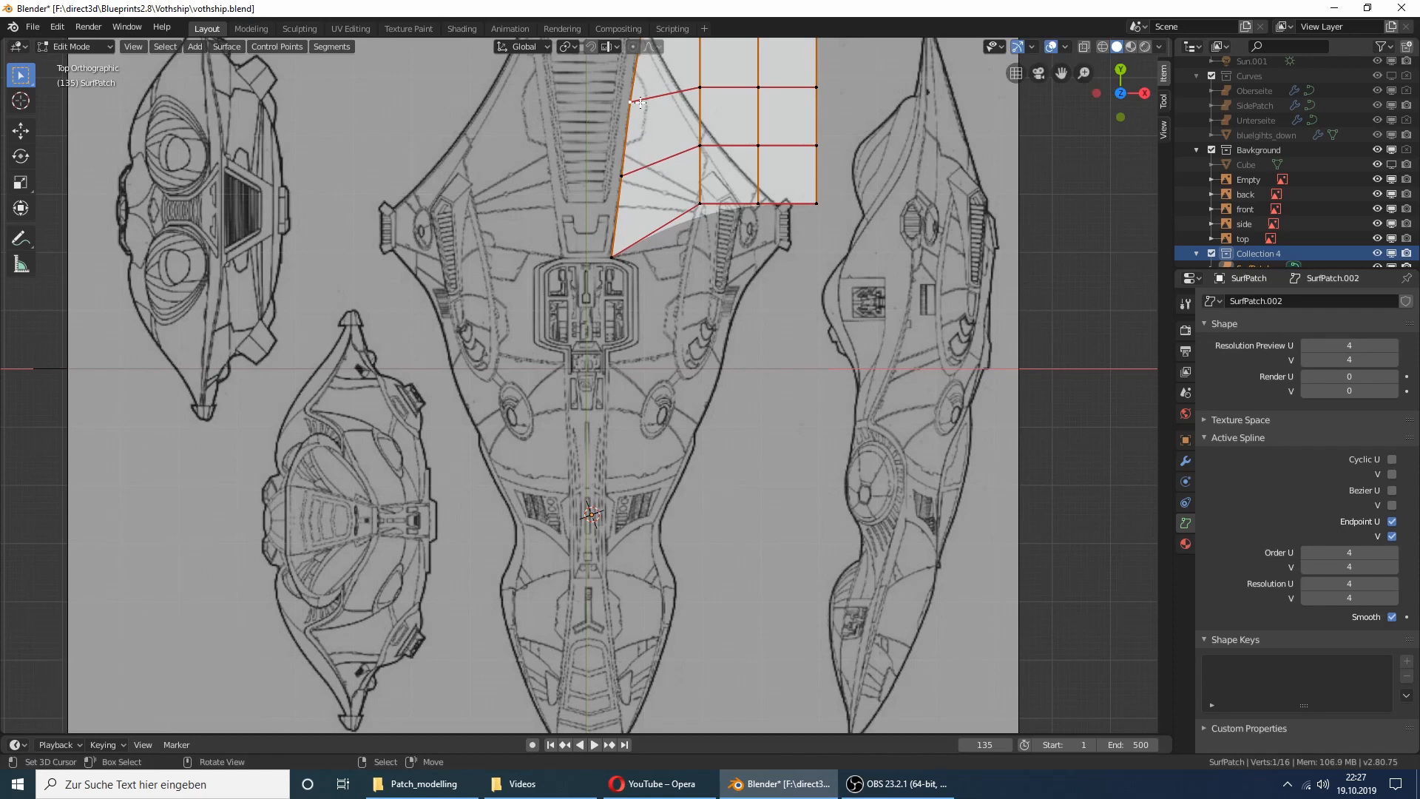
key(g)
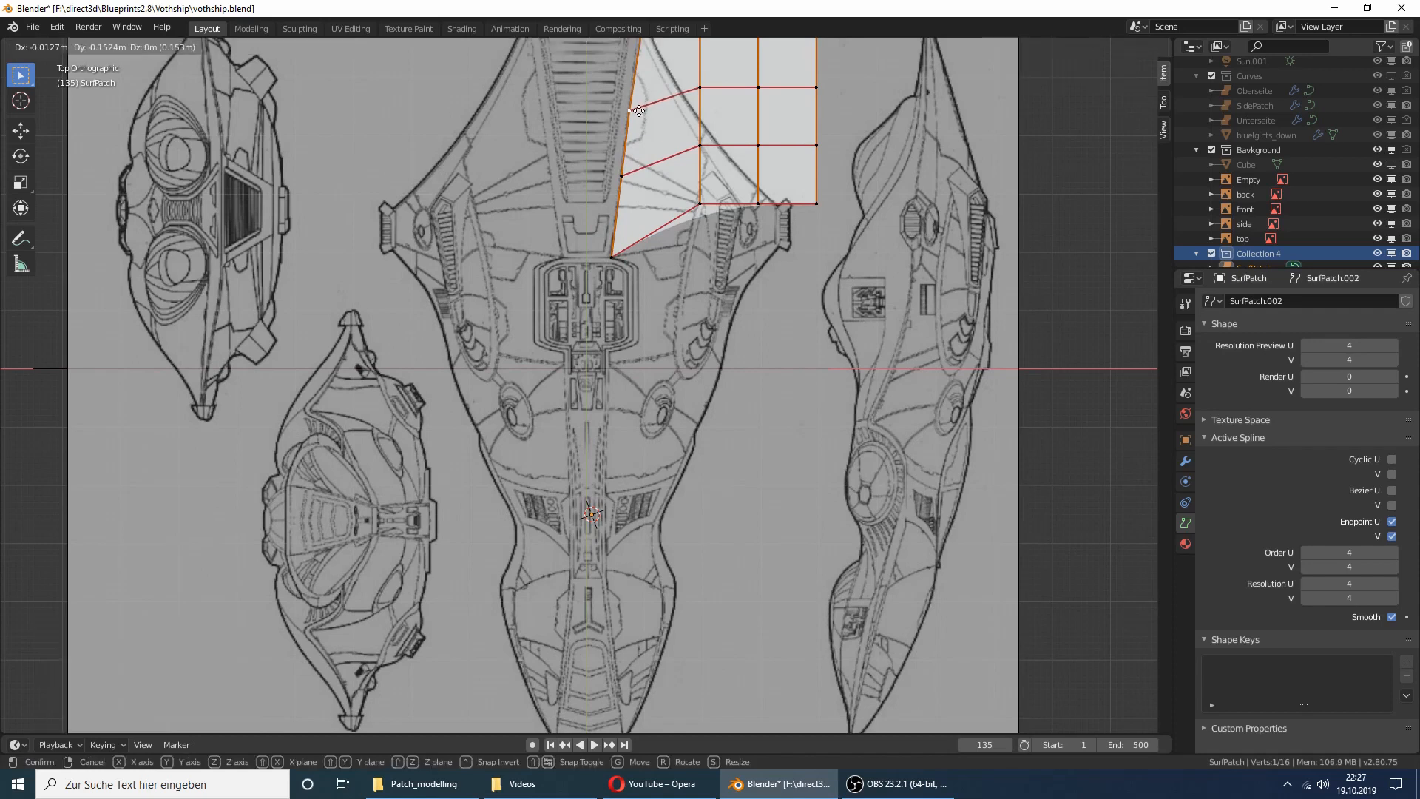
click(639, 111)
Step: Move the three outer control point columns together by about -0.213 m in X and -1.33 m in Y, toward the hull's side outline
scroll(837, 160, down, 2)
middle_drag(837, 161, 828, 167)
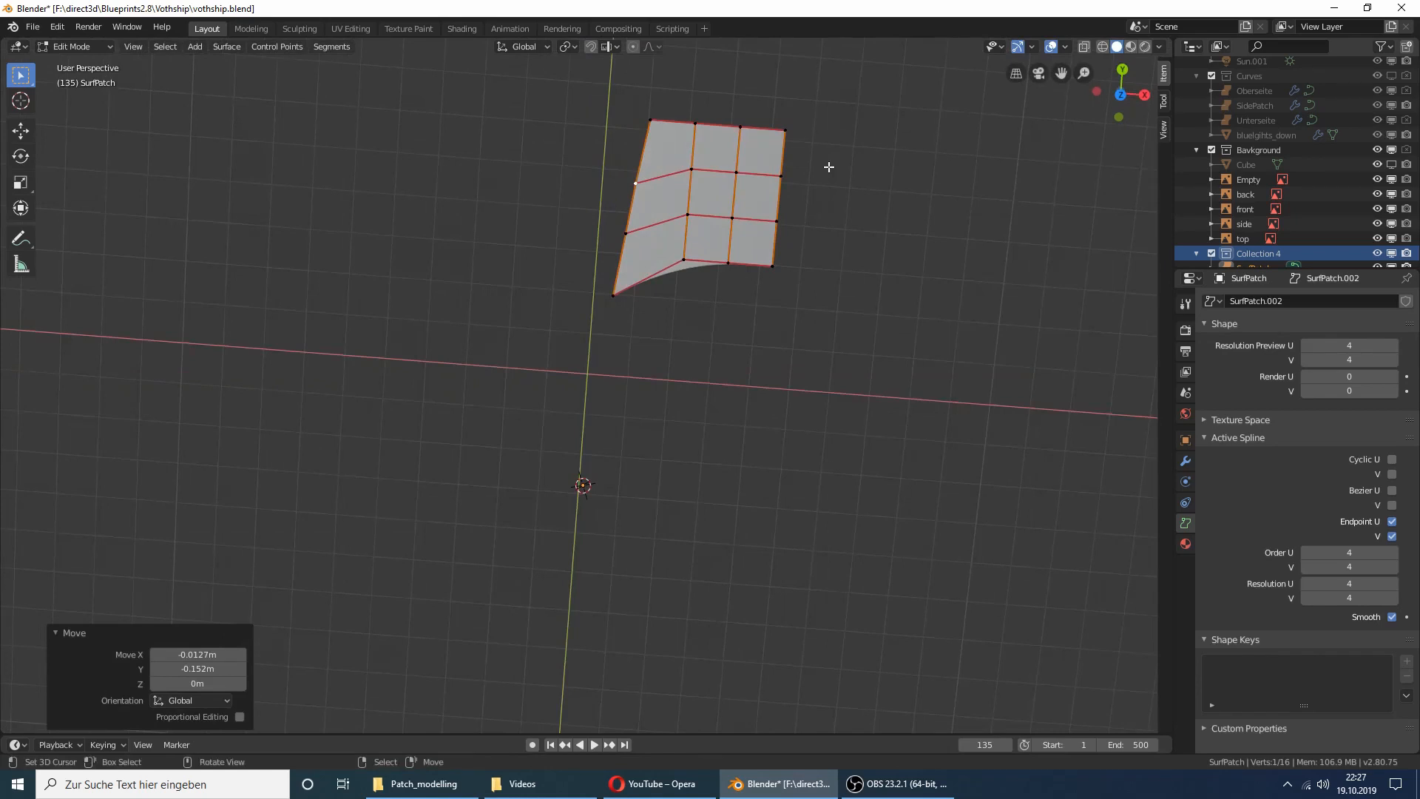
key(KP_7)
scroll(828, 167, up, 1)
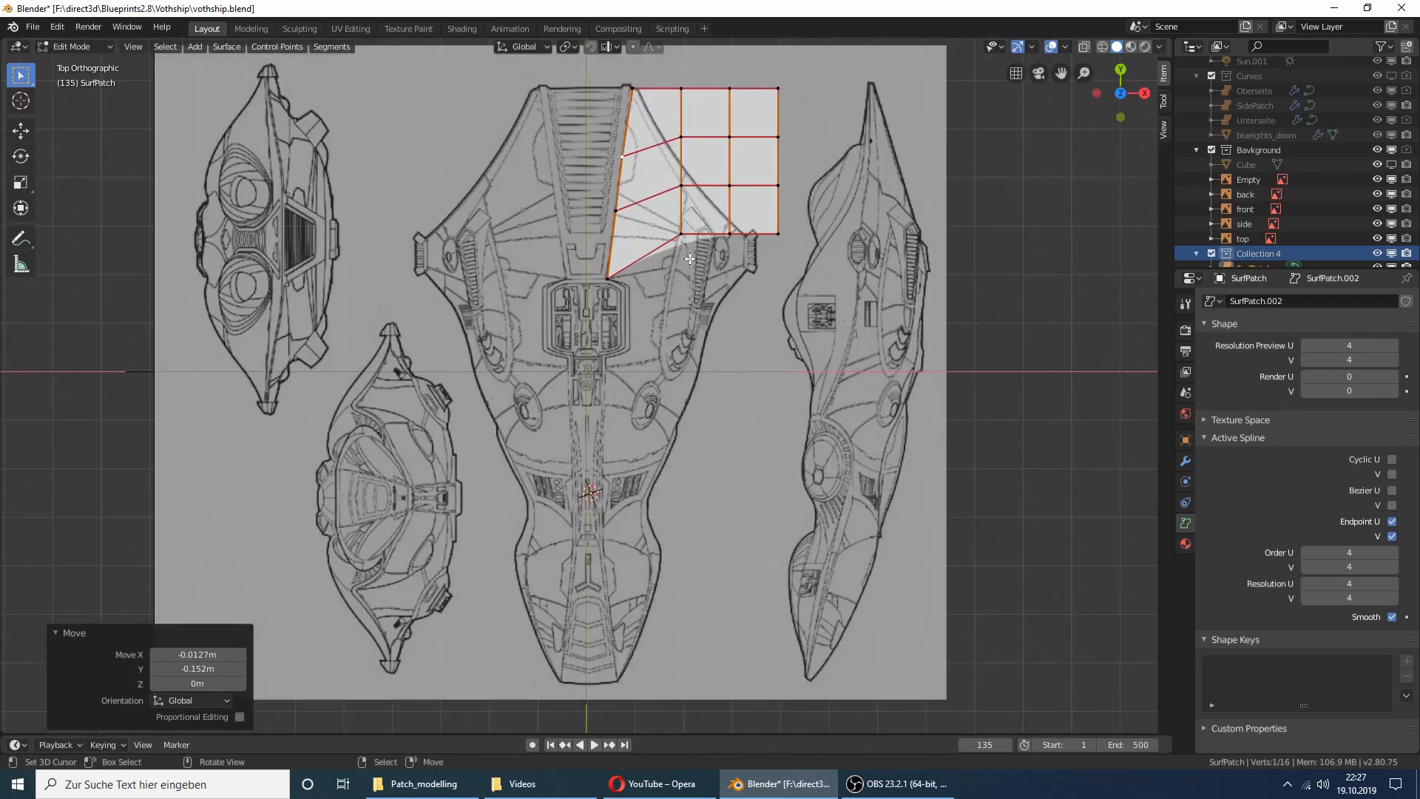
key(alt+a)
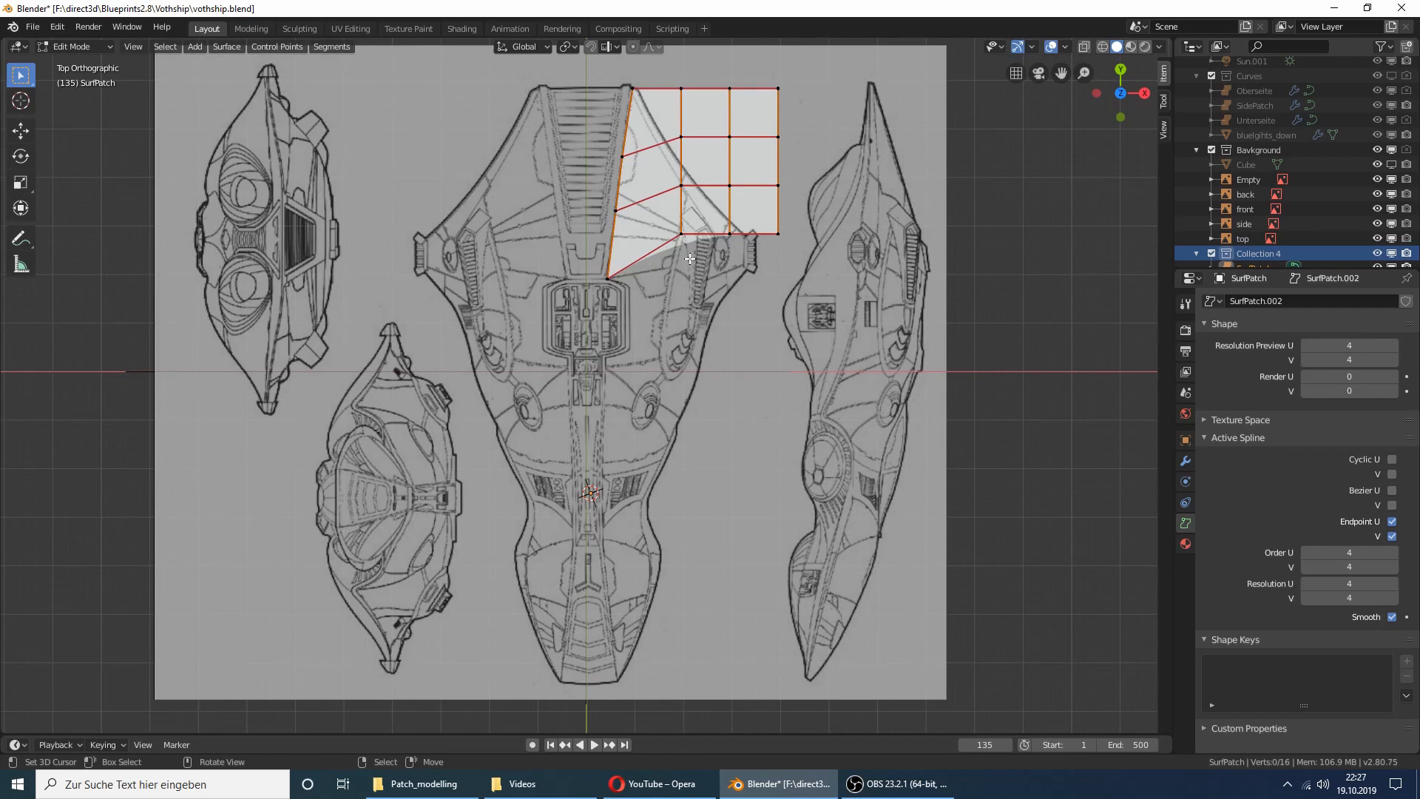
key(b)
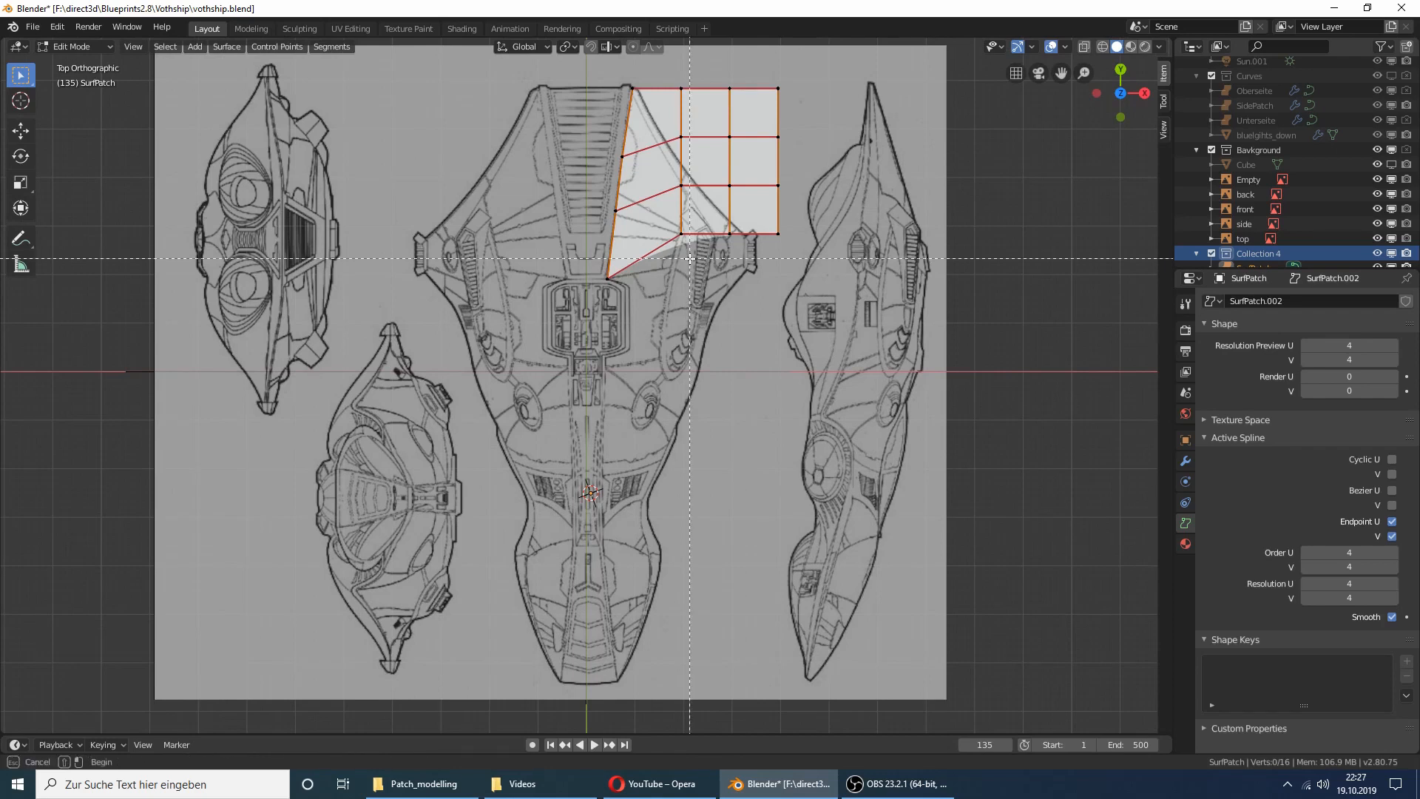
drag(669, 261, 811, 74)
key(g)
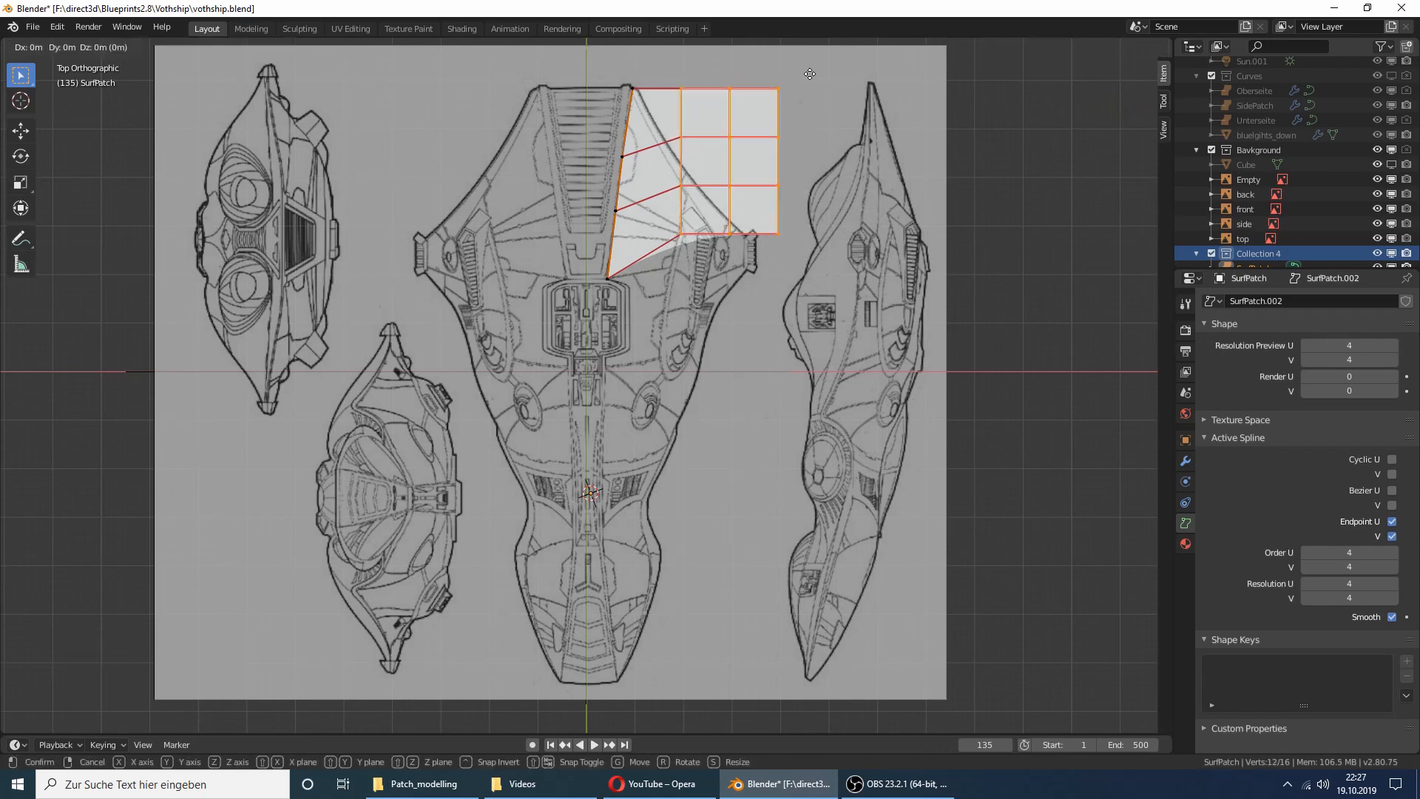
click(799, 139)
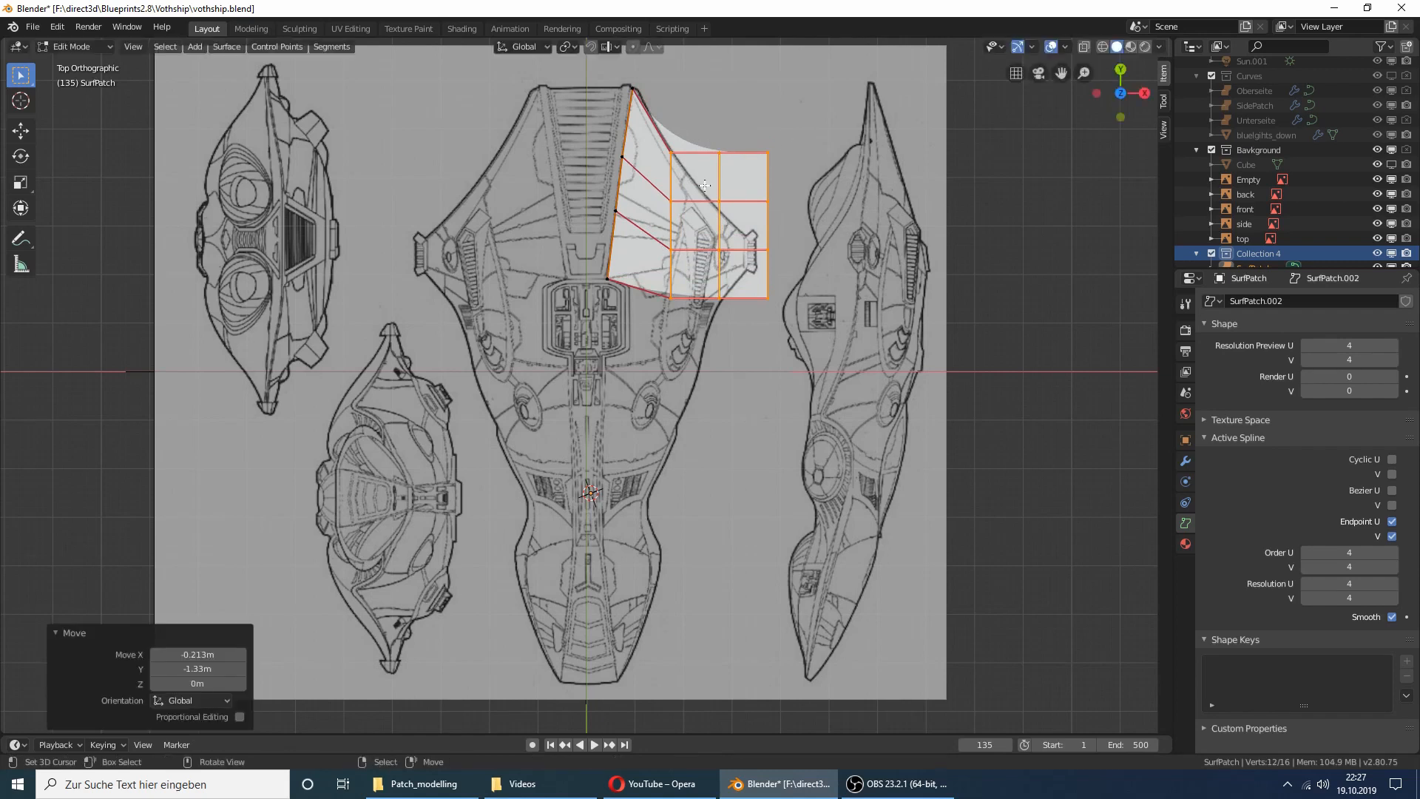
Step: Move the two outermost control point columns about -1.14 m in Y, and nudge them about -0.122 m in X and 0.0915 m in Y
key(alt+a)
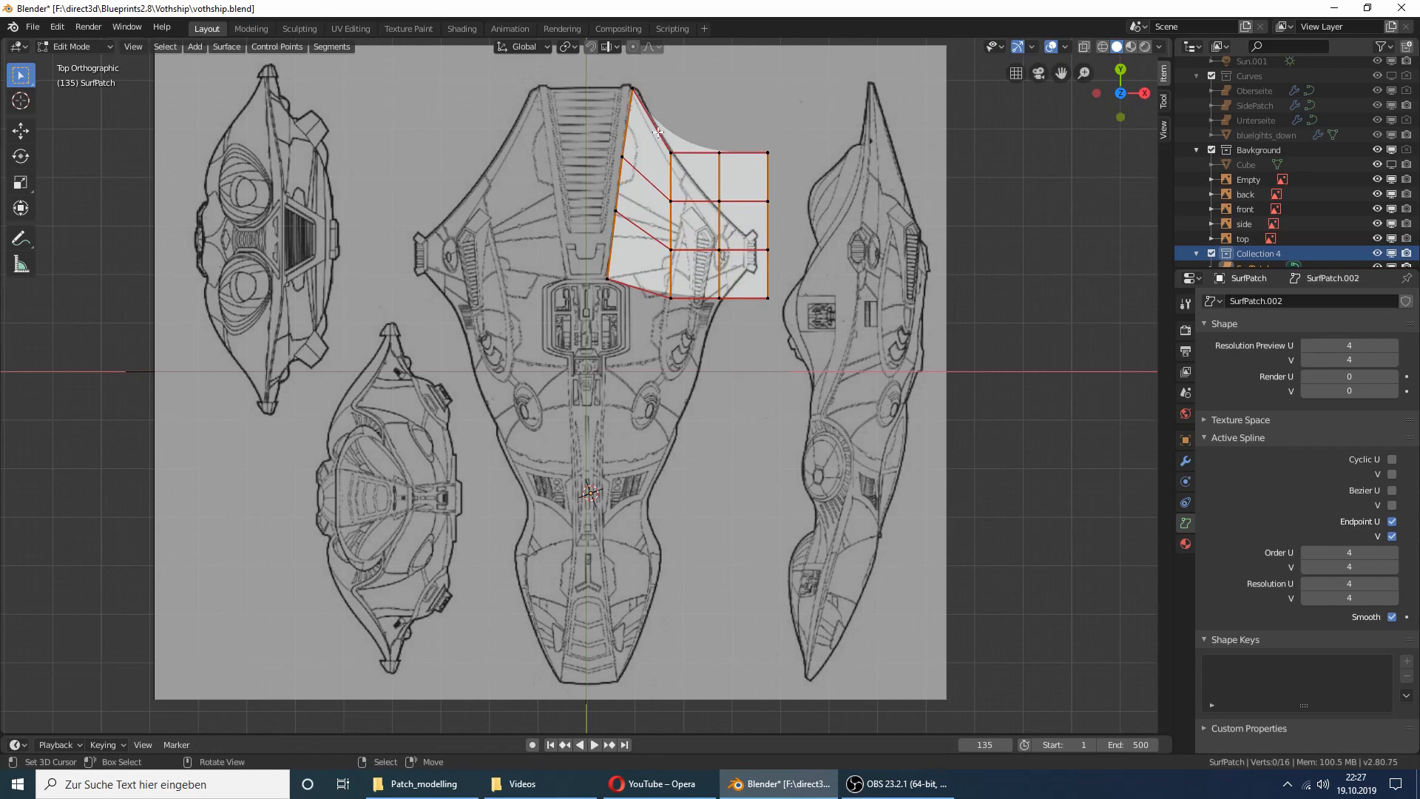
key(b)
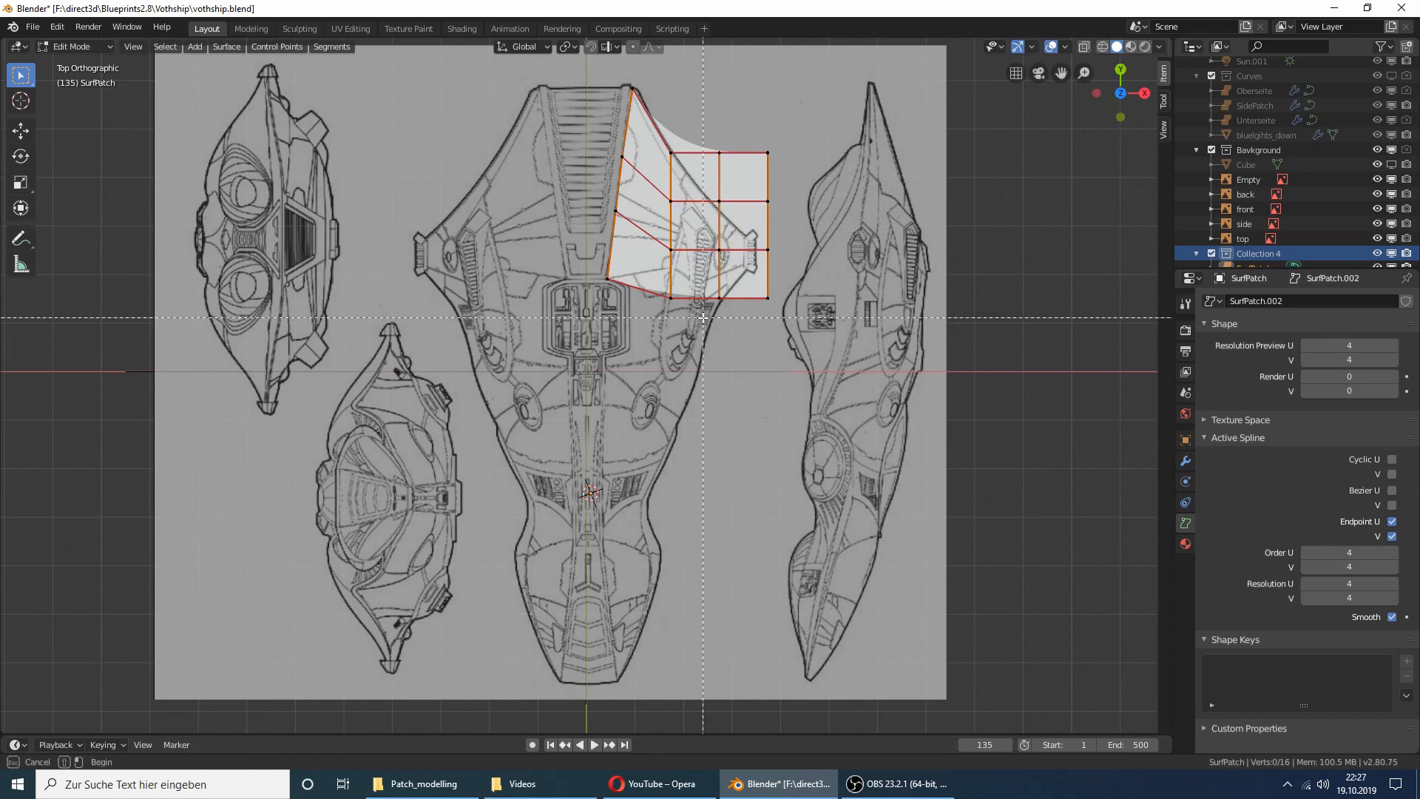
drag(702, 318, 787, 145)
key(g)
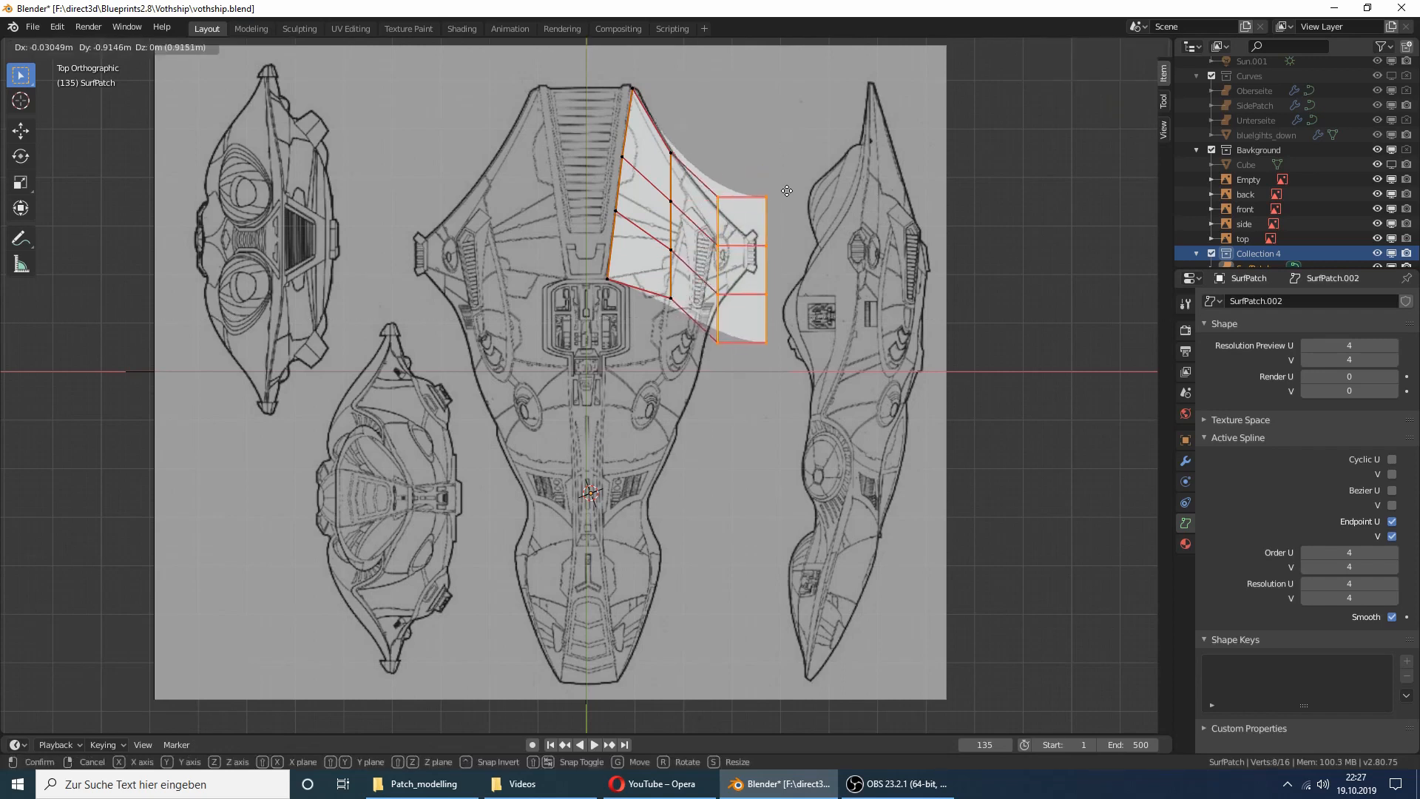
click(786, 202)
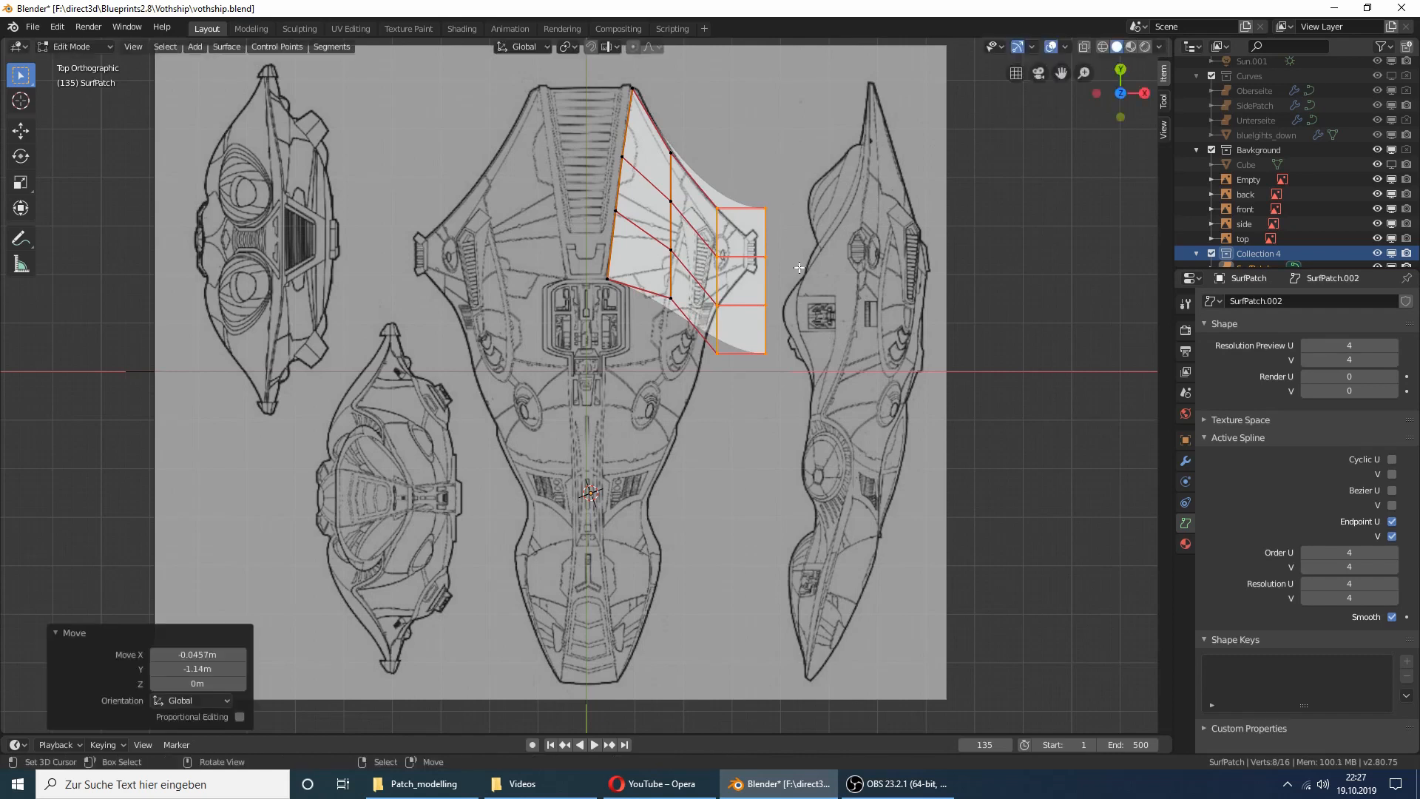
key(g)
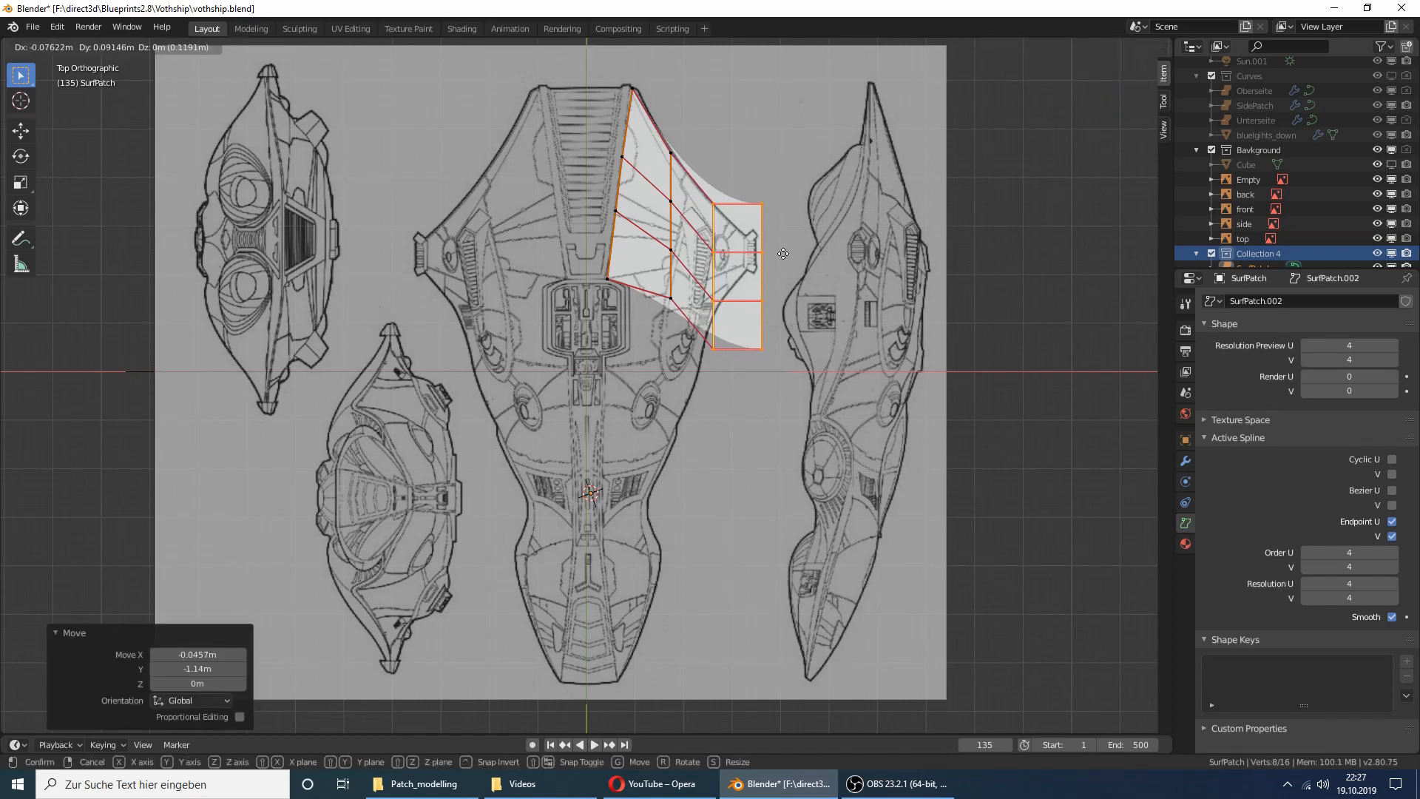
click(781, 254)
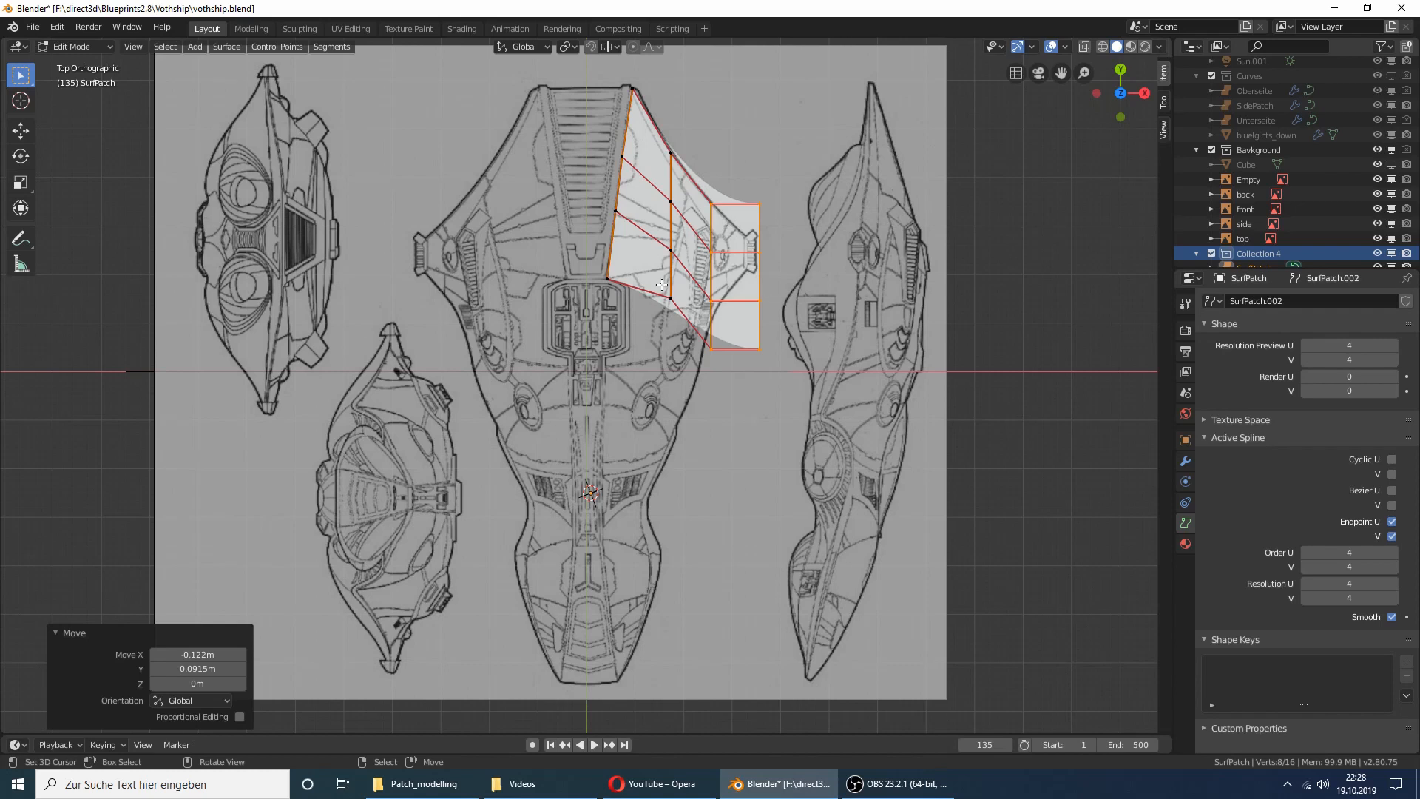
Step: Shift the second and third control point columns separately so their upper points lie on the hull's curved side outline
key(alt+a)
key(b)
drag(654, 312, 686, 149)
key(g)
click(678, 136)
key(alt+a)
key(b)
drag(696, 362, 725, 180)
key(g)
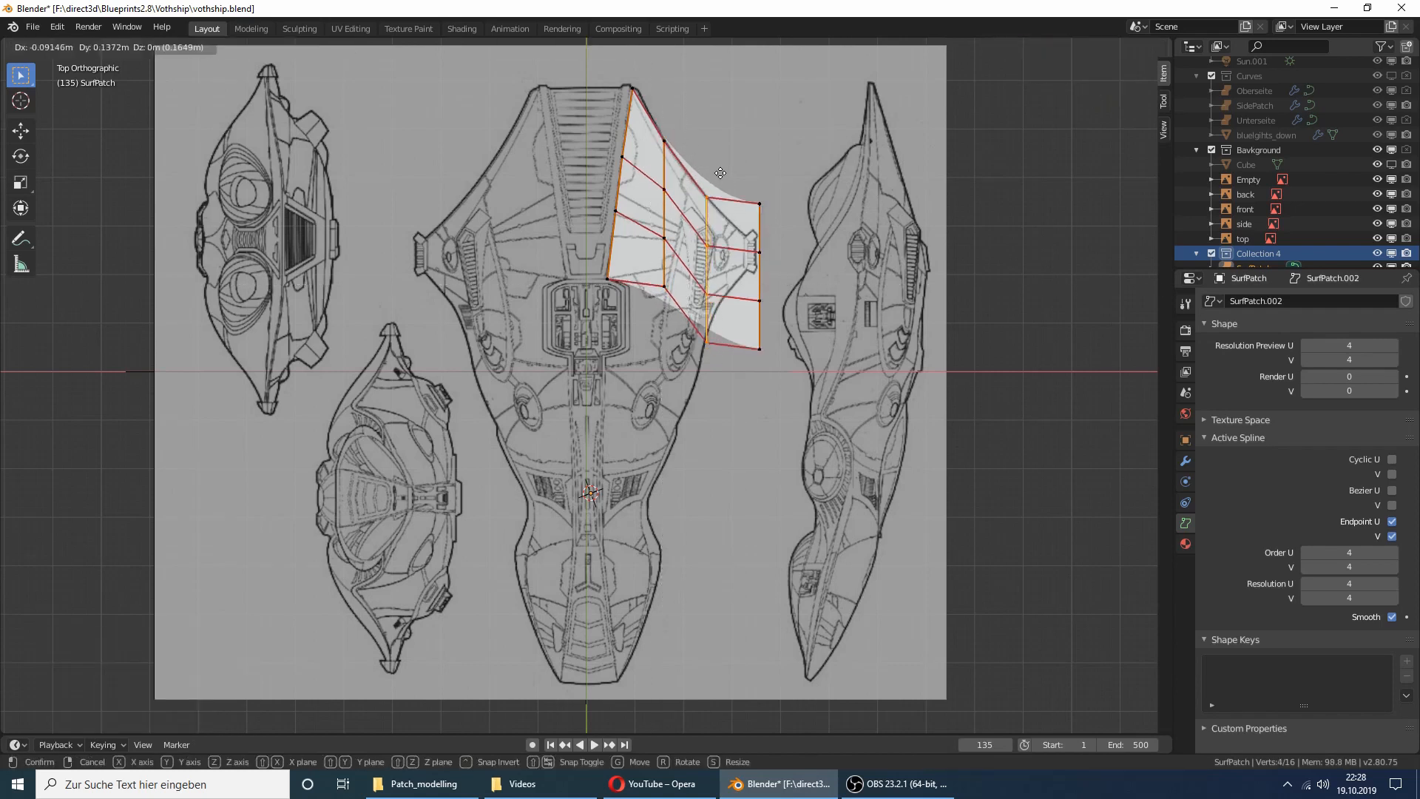
click(712, 165)
Step: Move the outermost control point column so its upper point sits at the upper corner of the wing tip
key(alt+a)
key(b)
drag(742, 364, 780, 194)
key(g)
click(766, 256)
Step: Move the outermost column's three lower control points up individually to fit within the wing tip's edge
right_click(765, 288)
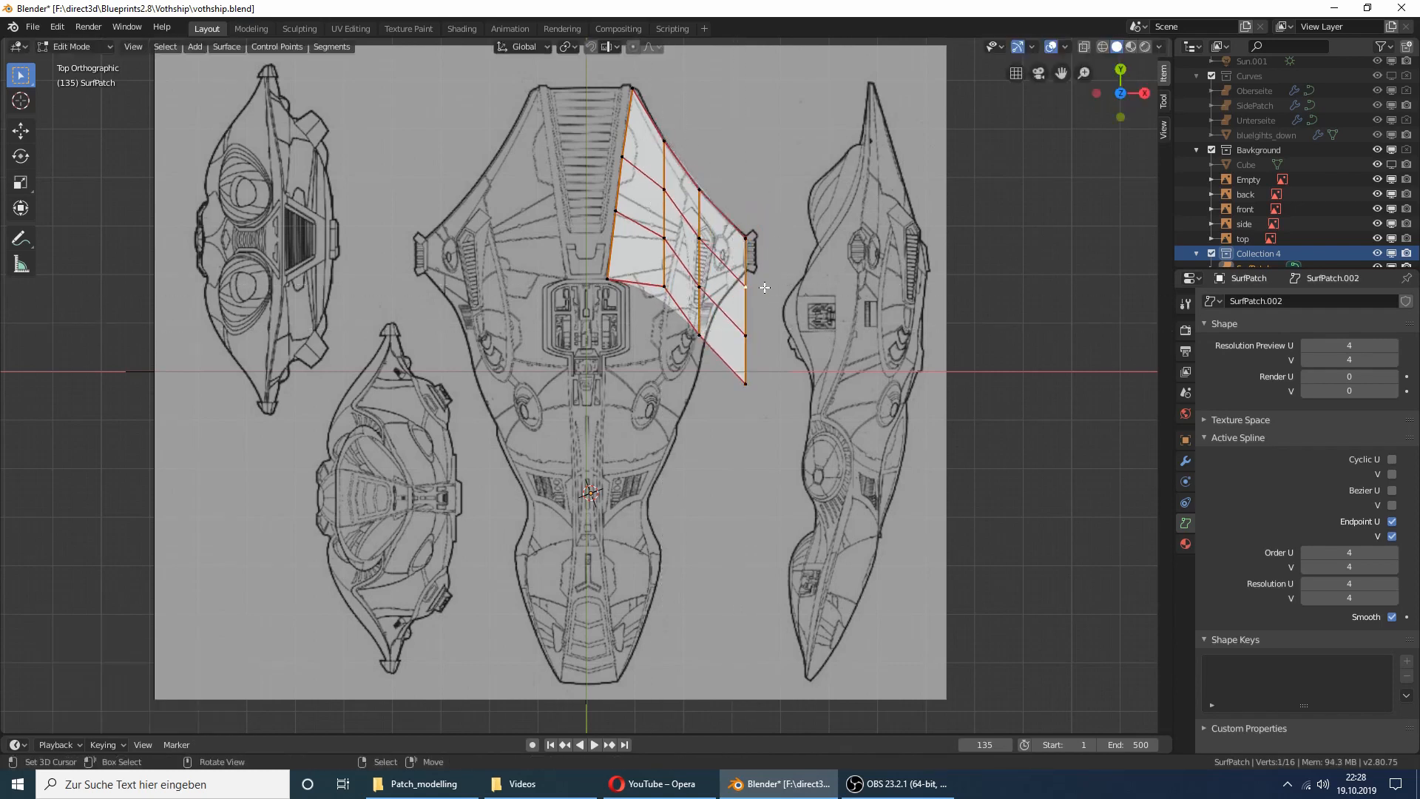
key(g)
click(764, 252)
right_click(758, 330)
key(g)
click(759, 255)
right_click(741, 388)
key(g)
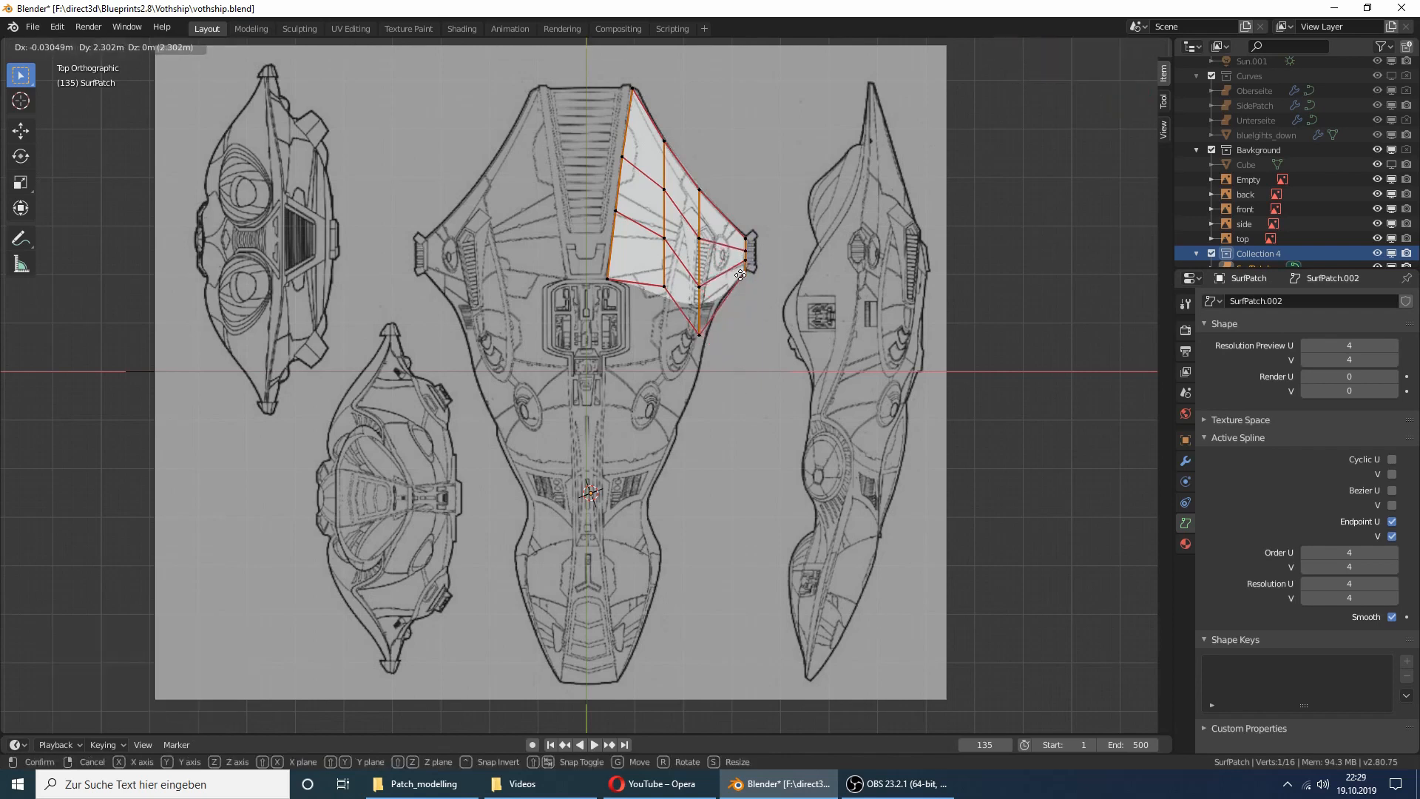
click(740, 275)
Step: Raise the lower control points of the third and second columns along Y to straighten the patch's lower edge
right_click(699, 333)
key(g)
key(y)
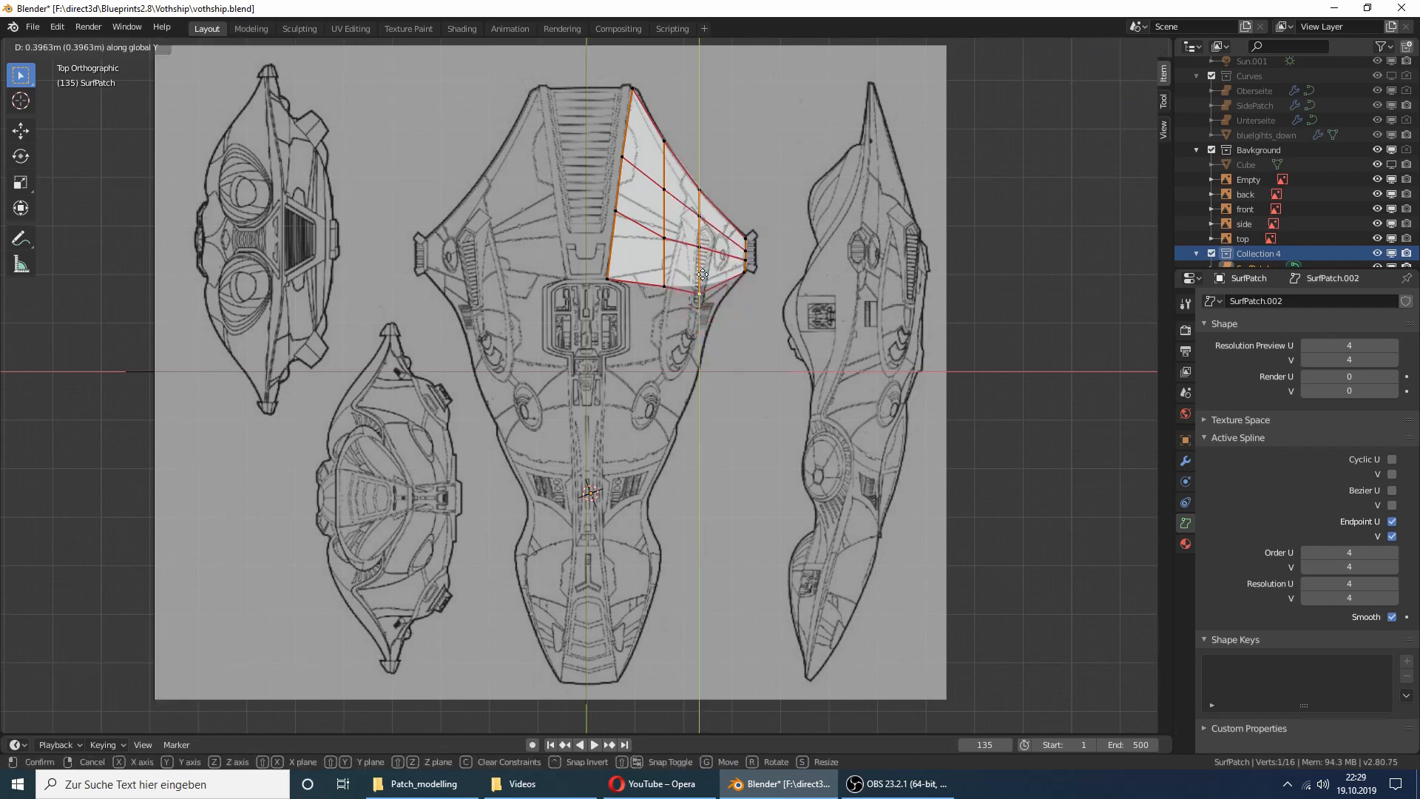
click(702, 300)
Step: Subdivide the patch between its two innermost control point columns with 1 cut
scroll(721, 162, up, 3)
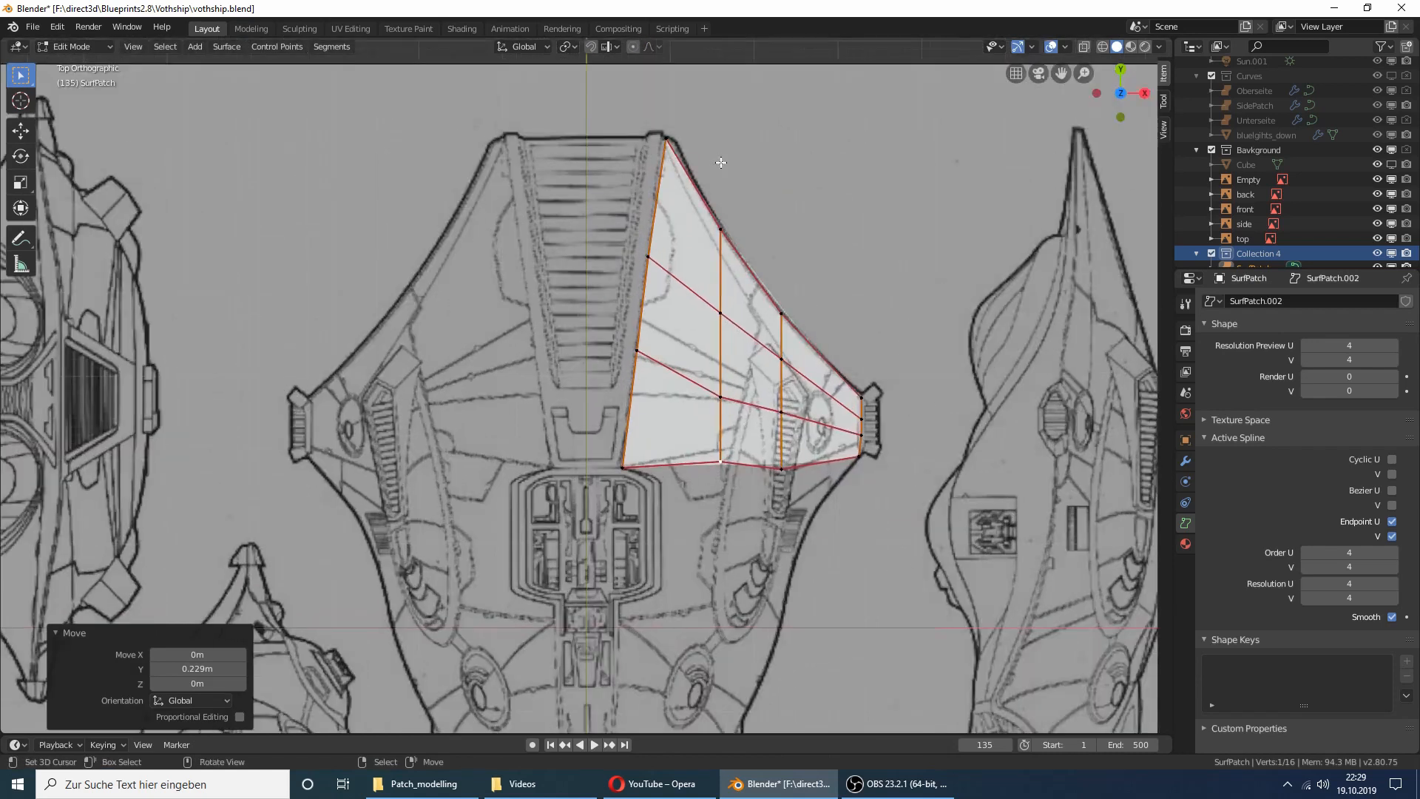
scroll(883, 191, up, 2)
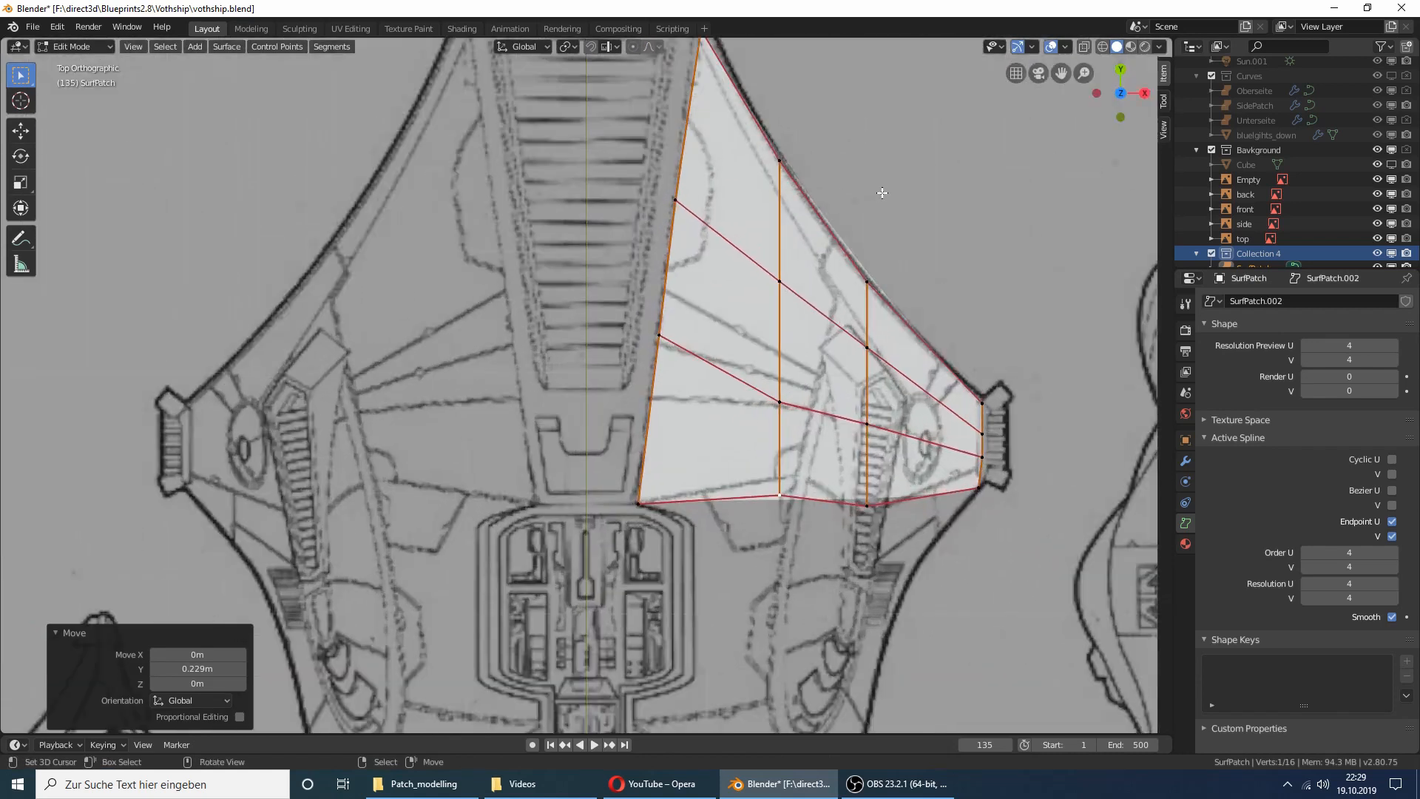
scroll(882, 193, down, 4)
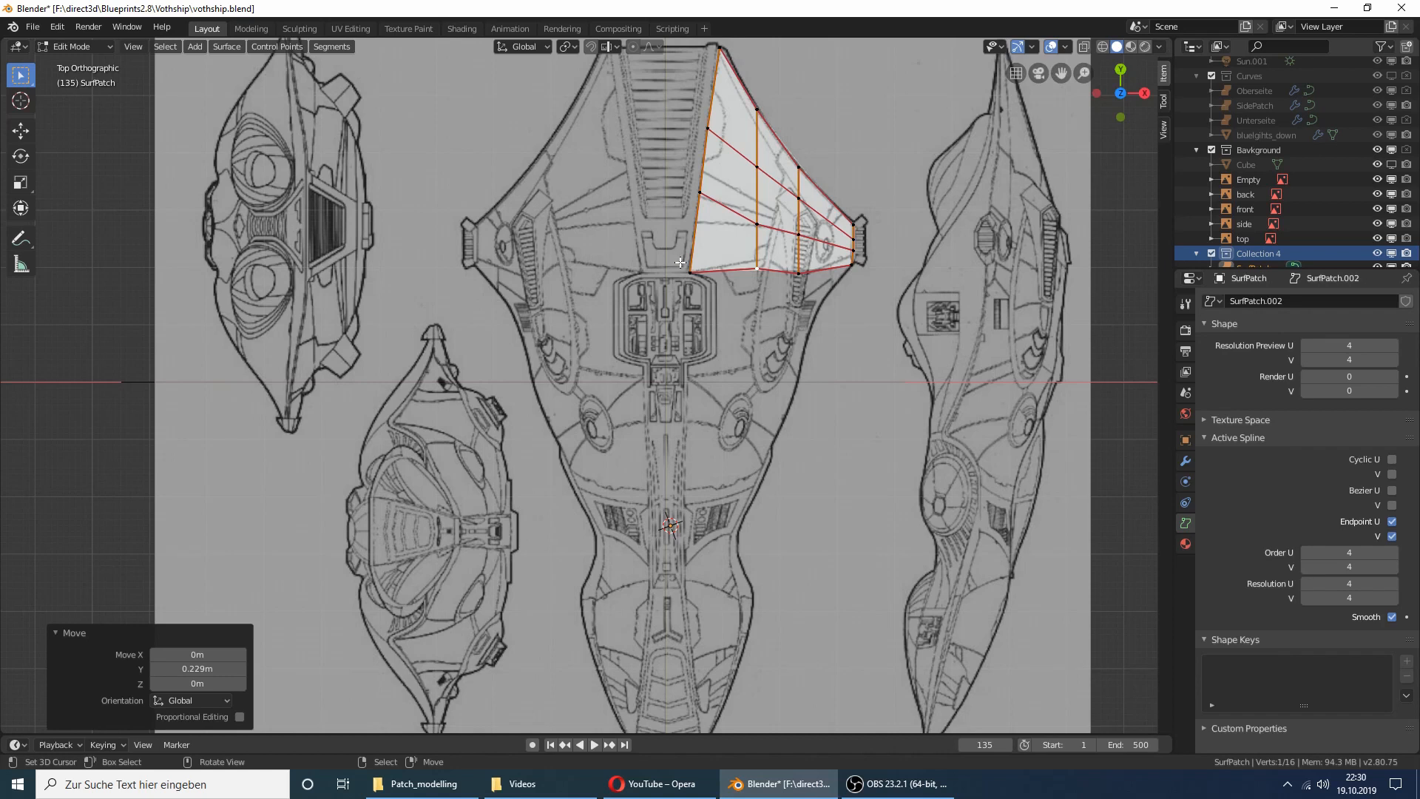
key(b)
drag(652, 305, 769, 46)
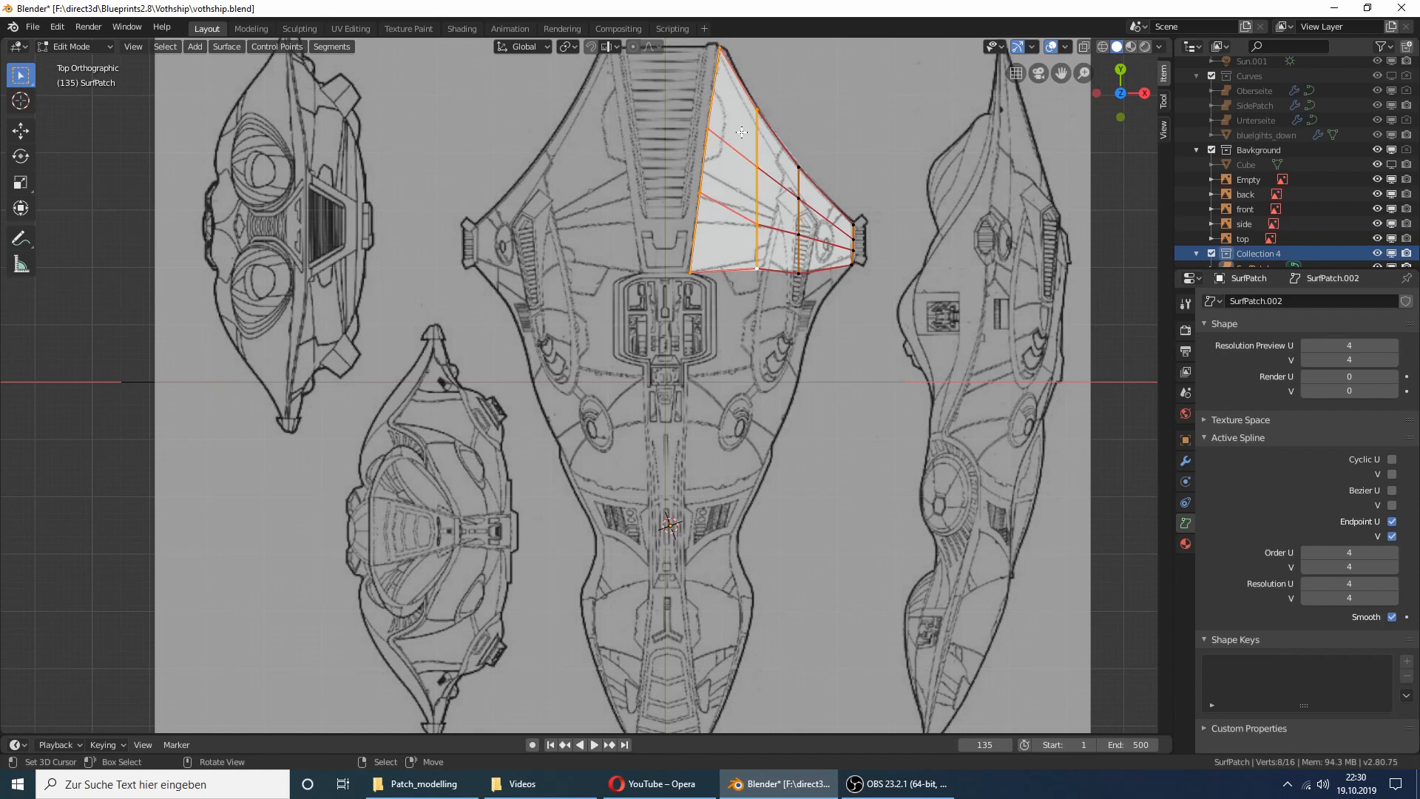
key(w)
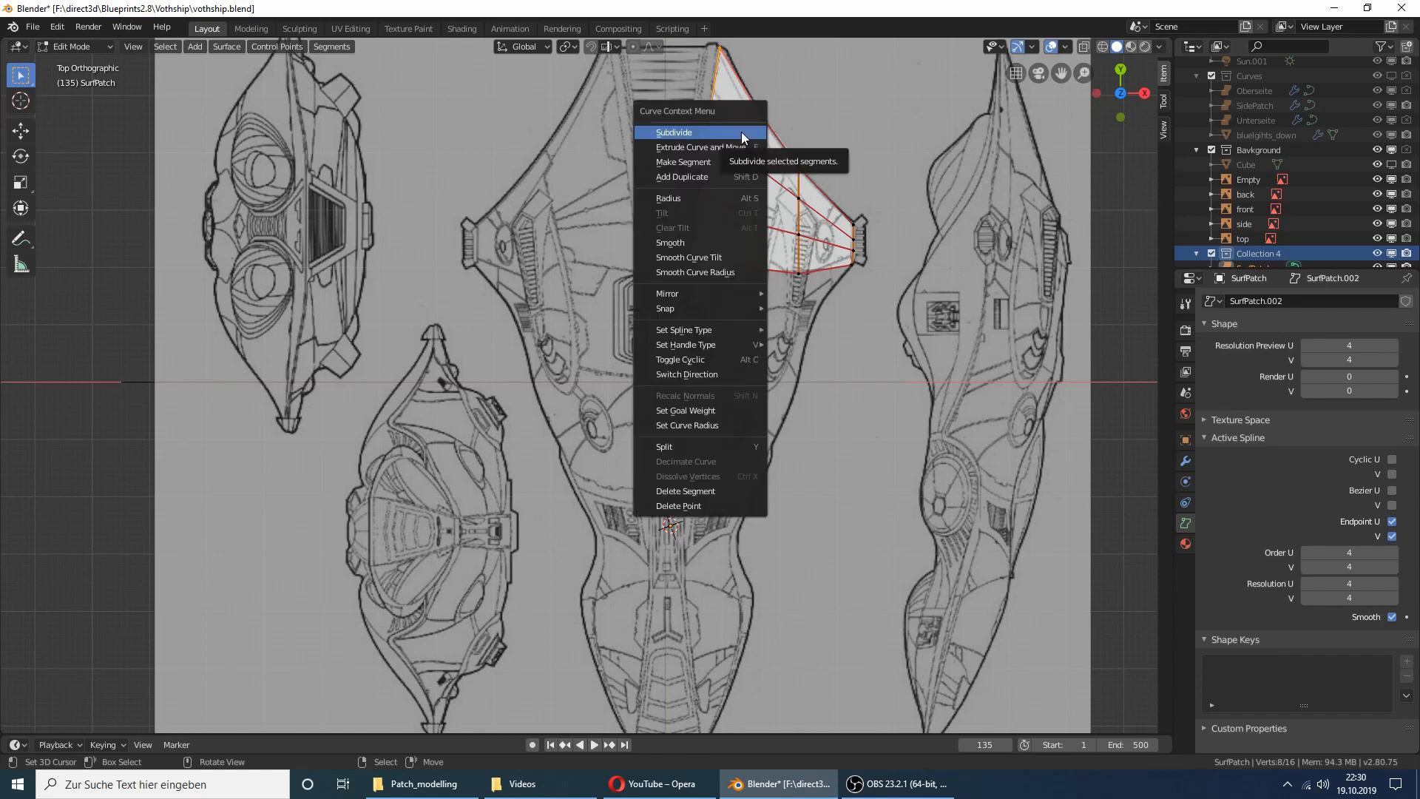
click(741, 131)
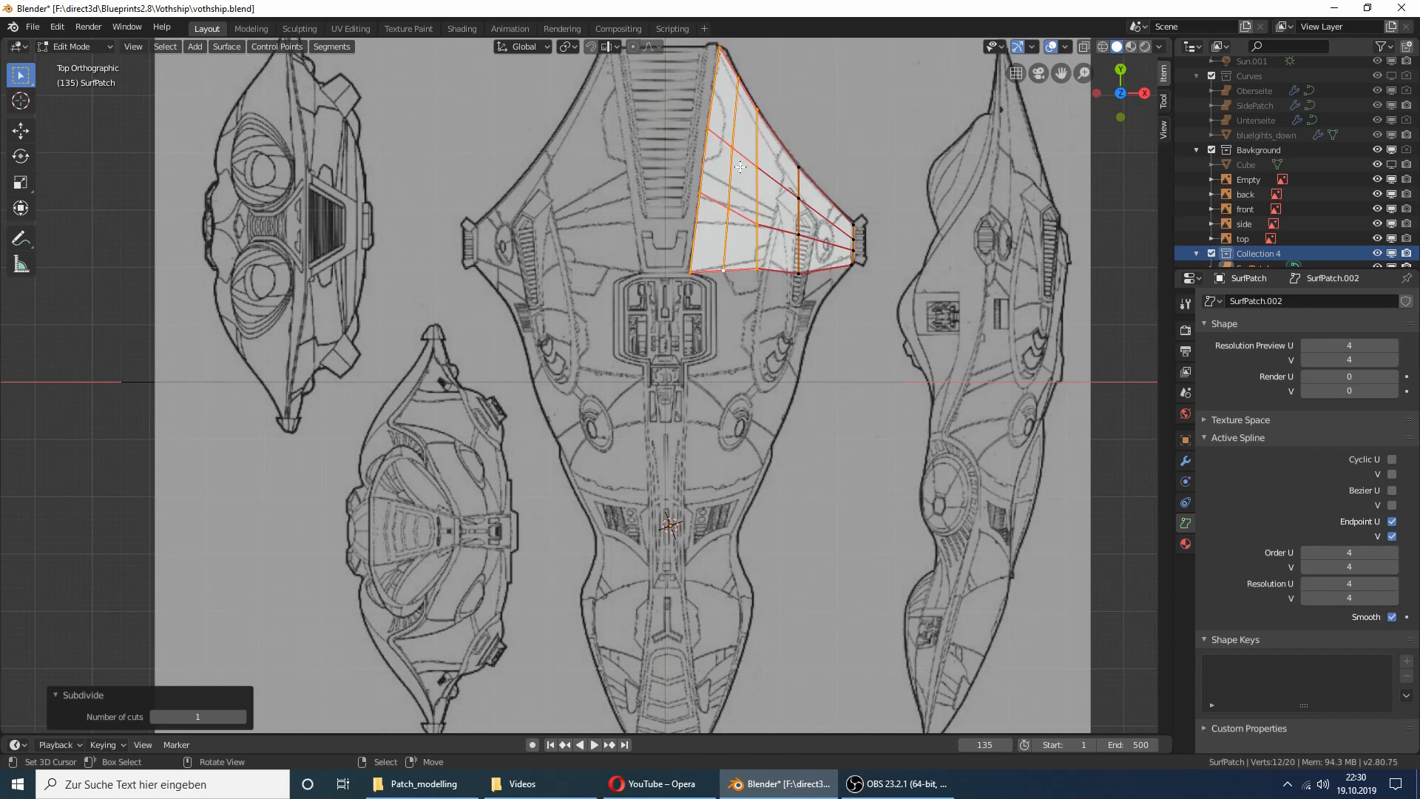
Step: Move the new second column's upper control point to the hull's upper corner, about -0.165 m in X and 0.608 m in Y
key(KP_Decimal)
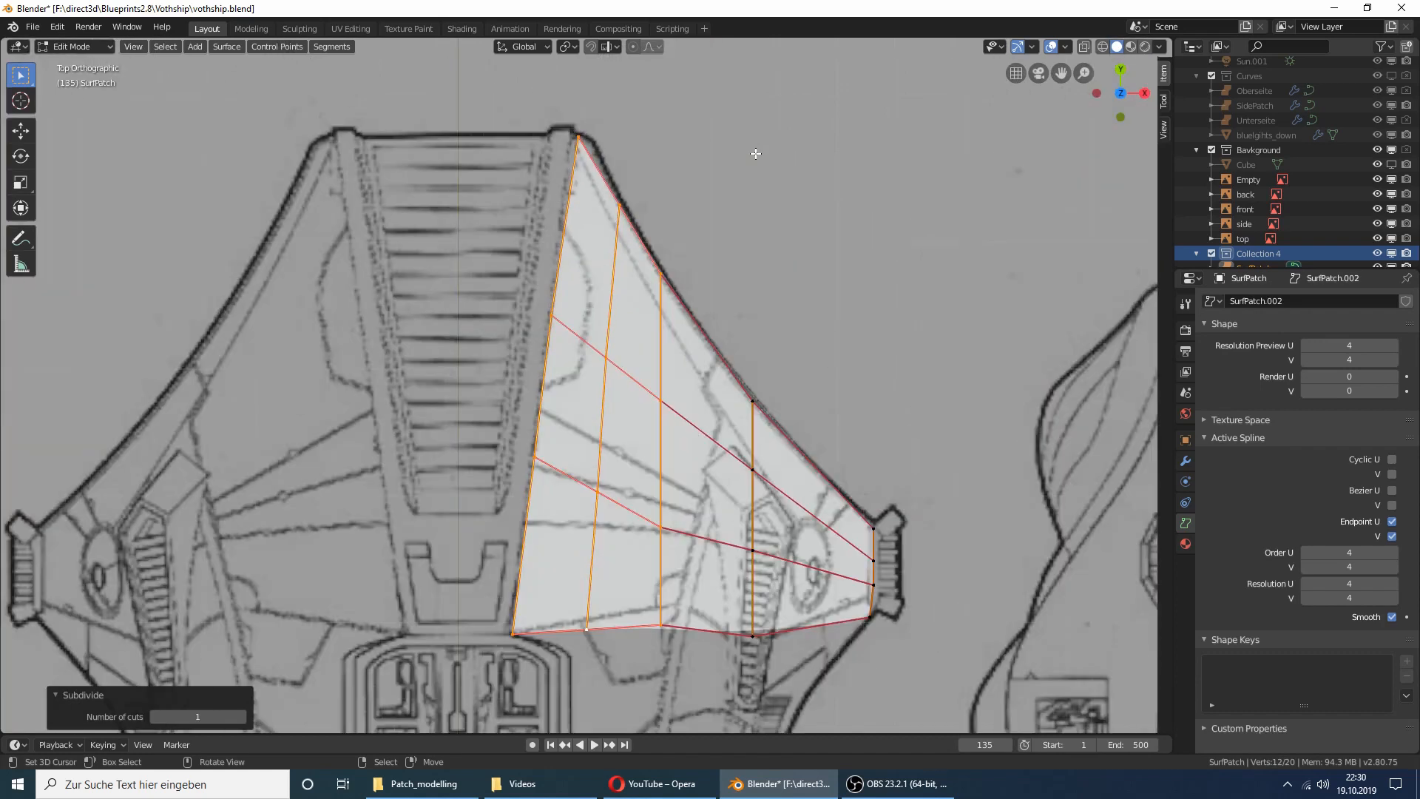
scroll(702, 177, up, 1)
click(629, 170)
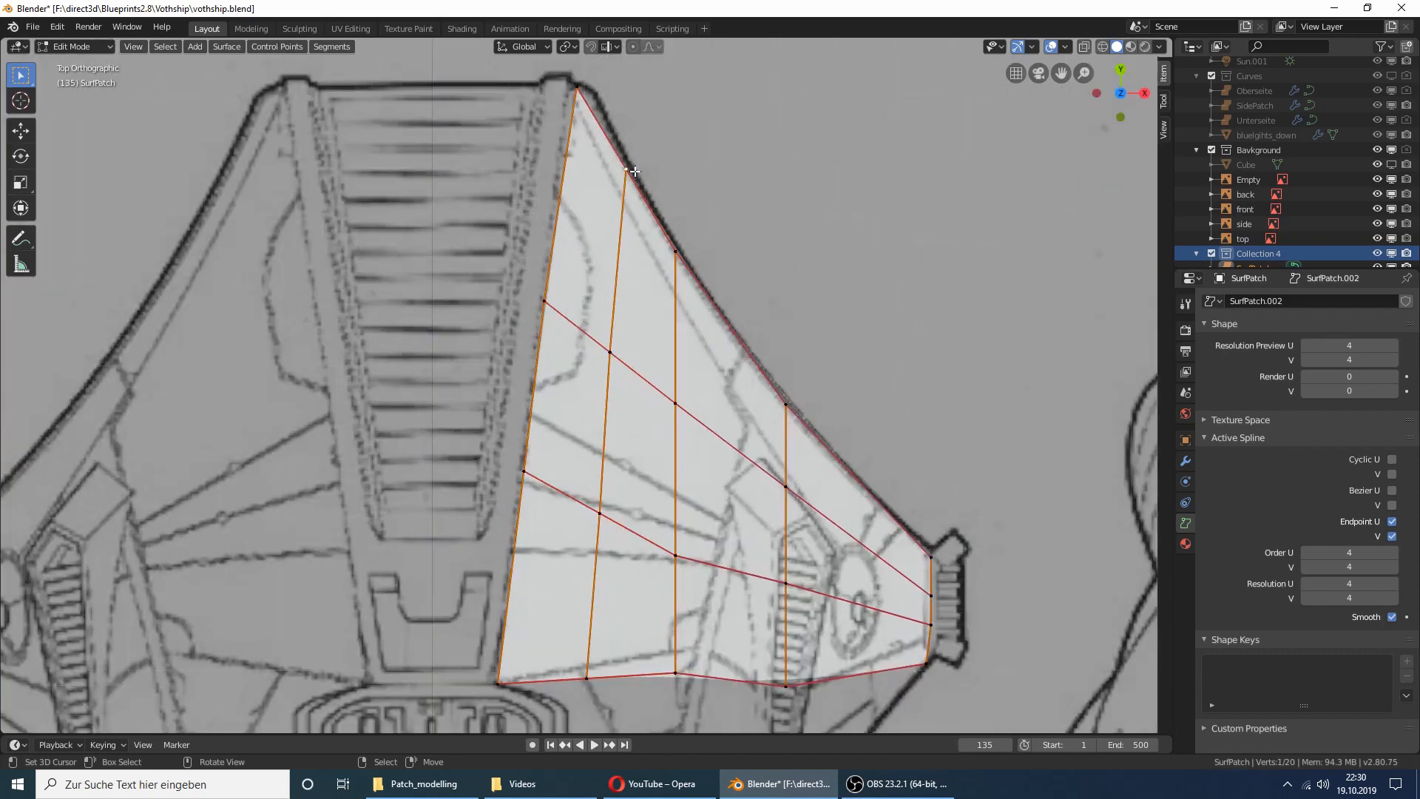
key(g)
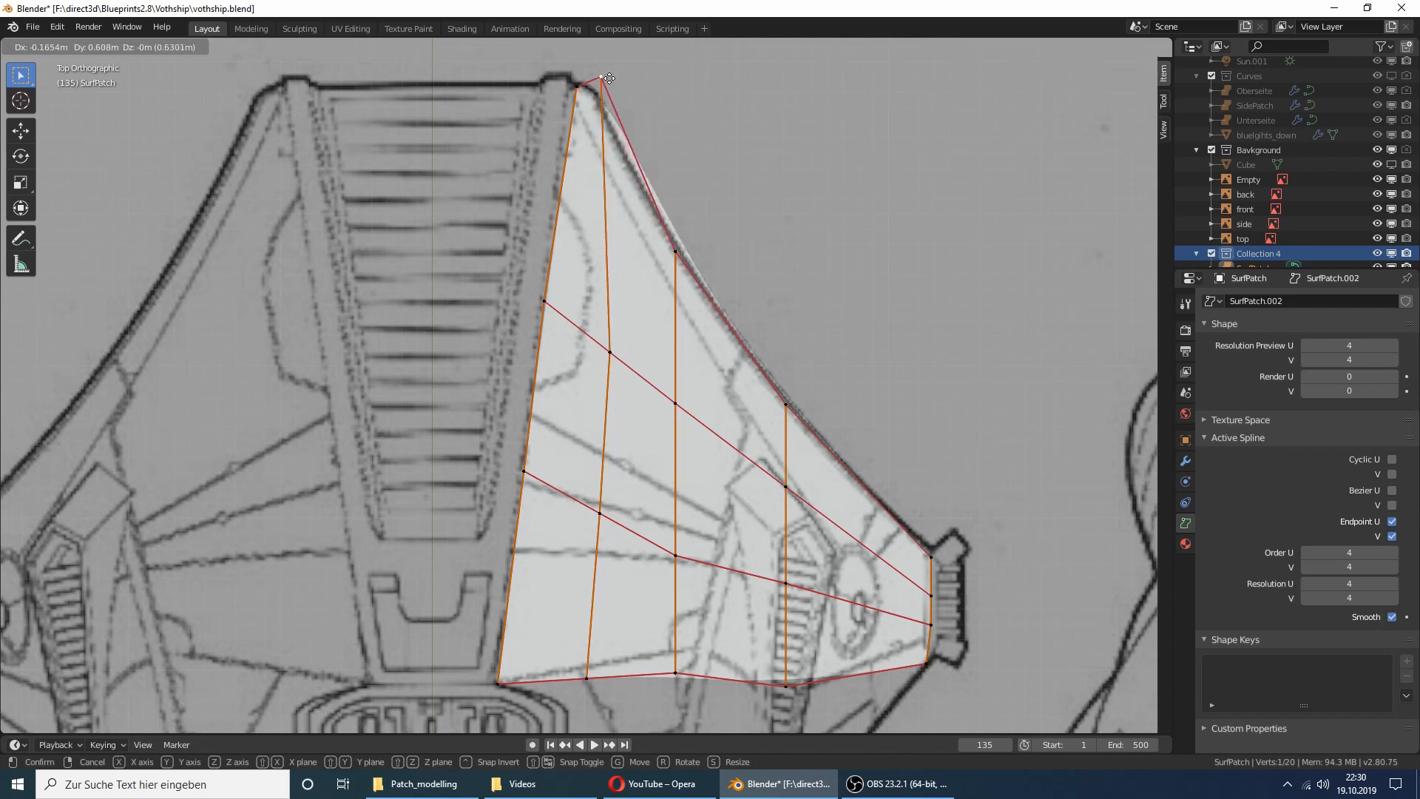
click(610, 78)
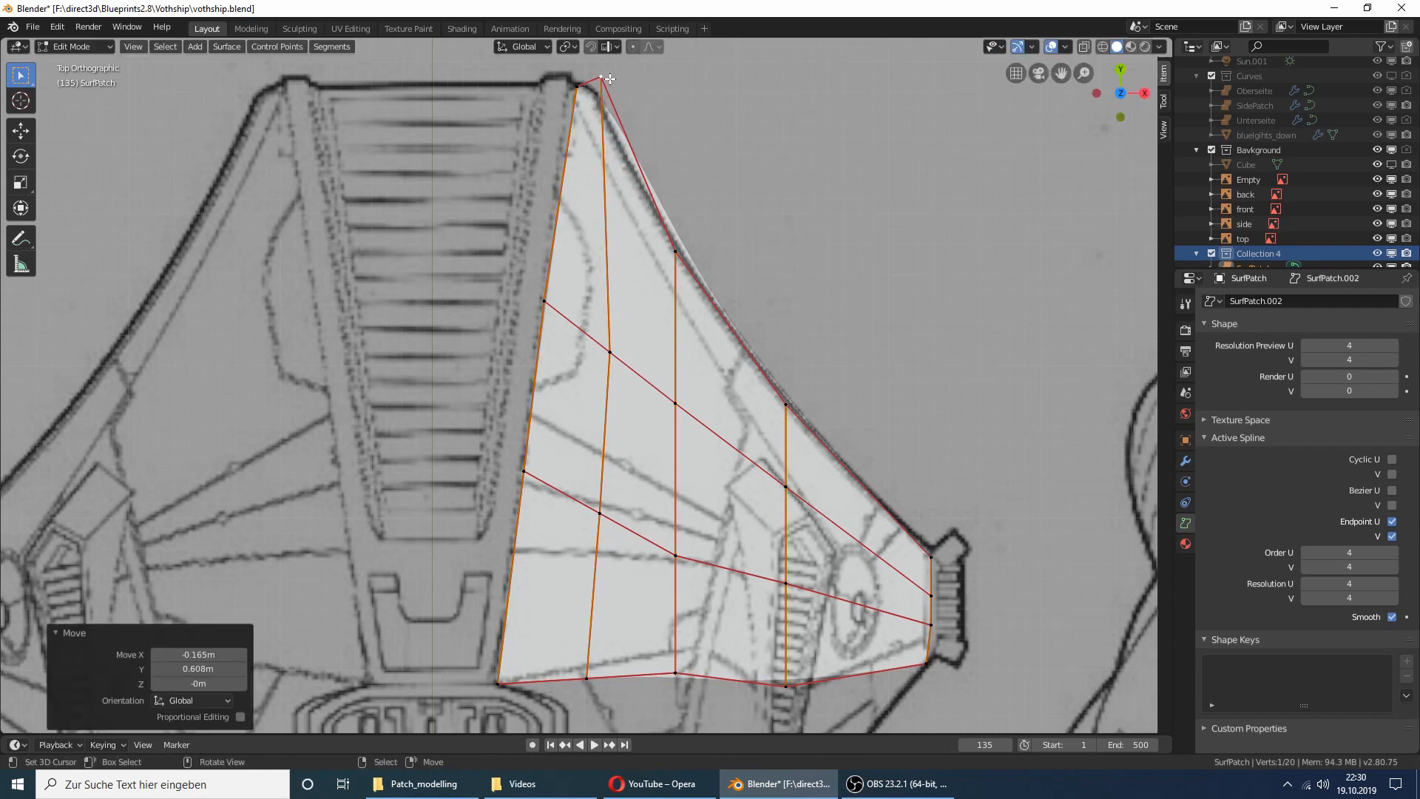
Step: Move the second column's three lower control points individually inward, closer to the innermost column
click(619, 354)
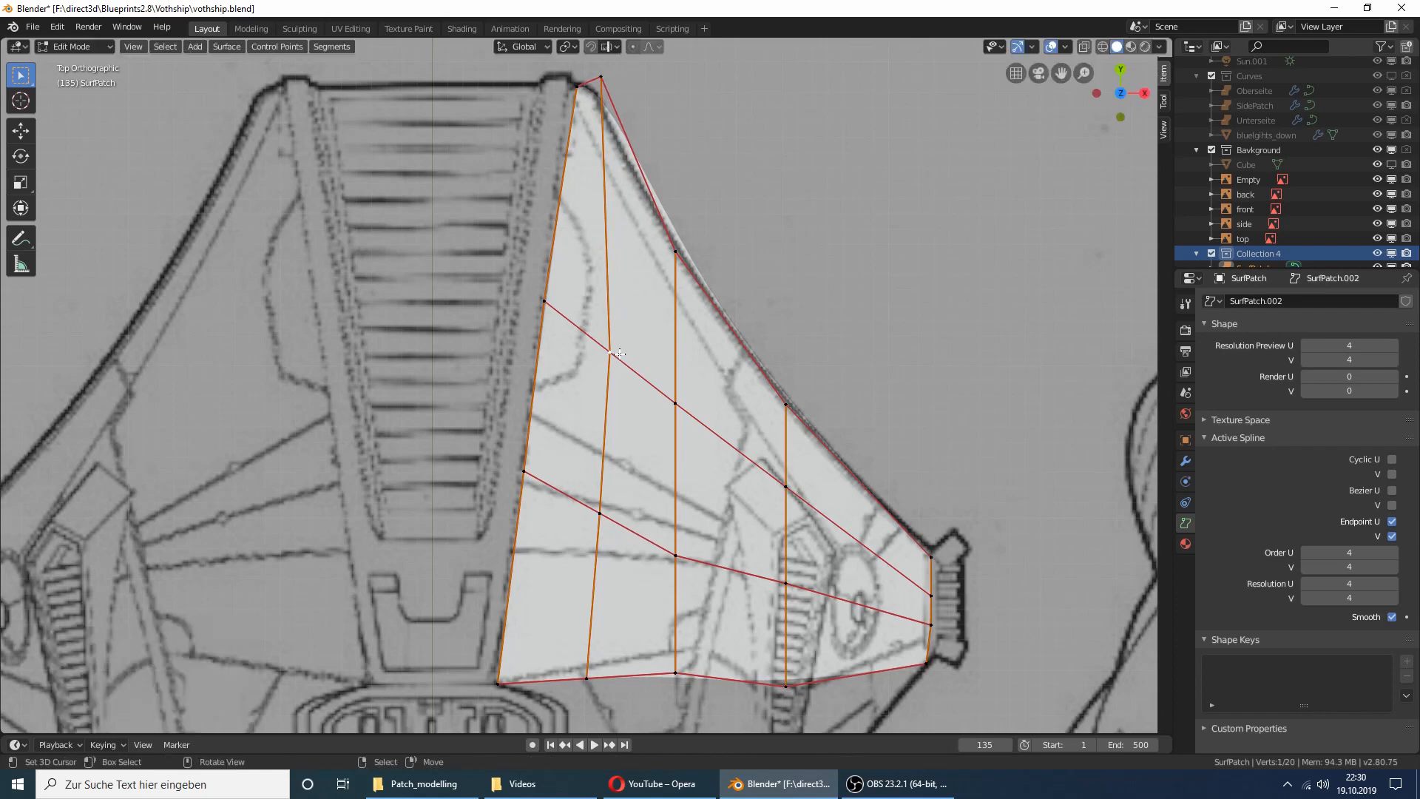
key(g)
click(588, 336)
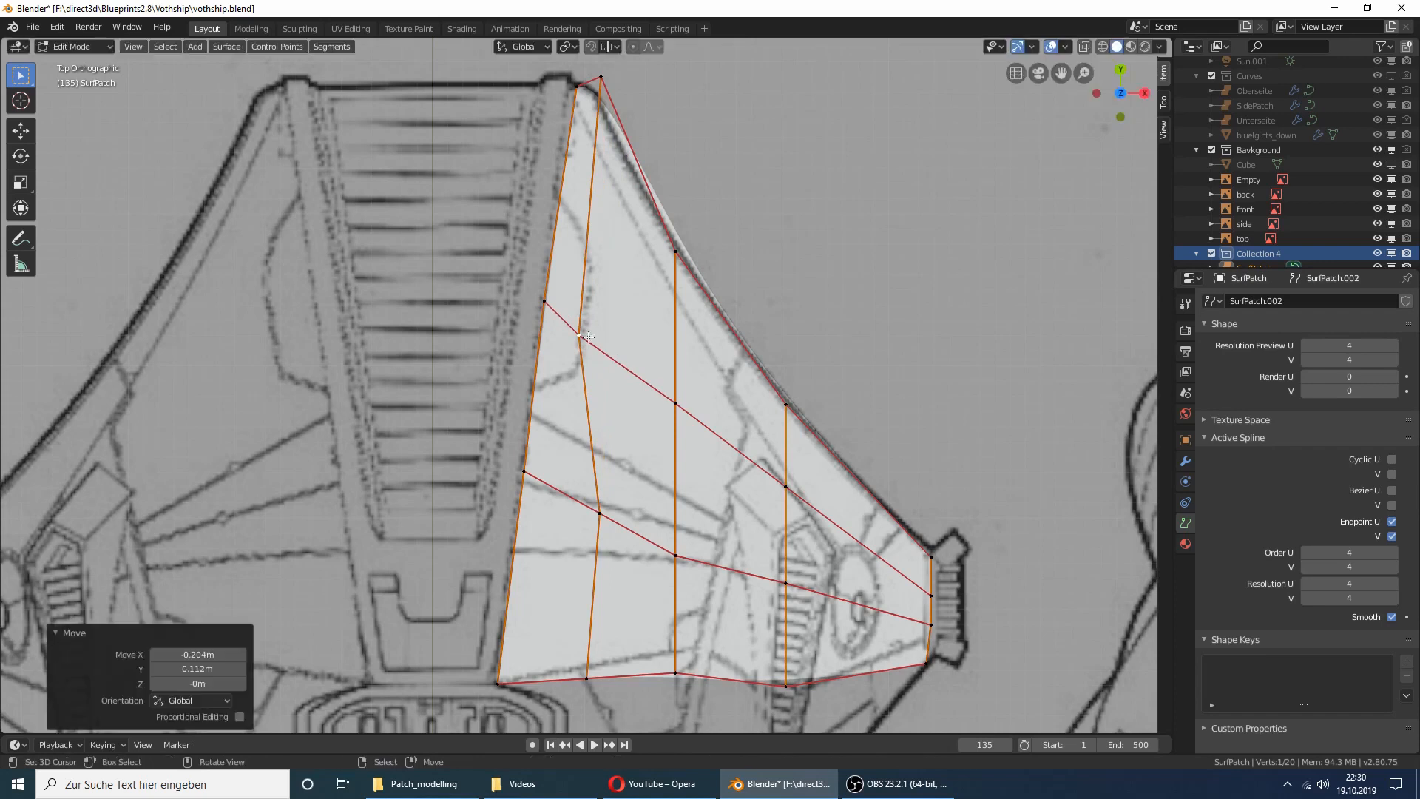
click(612, 521)
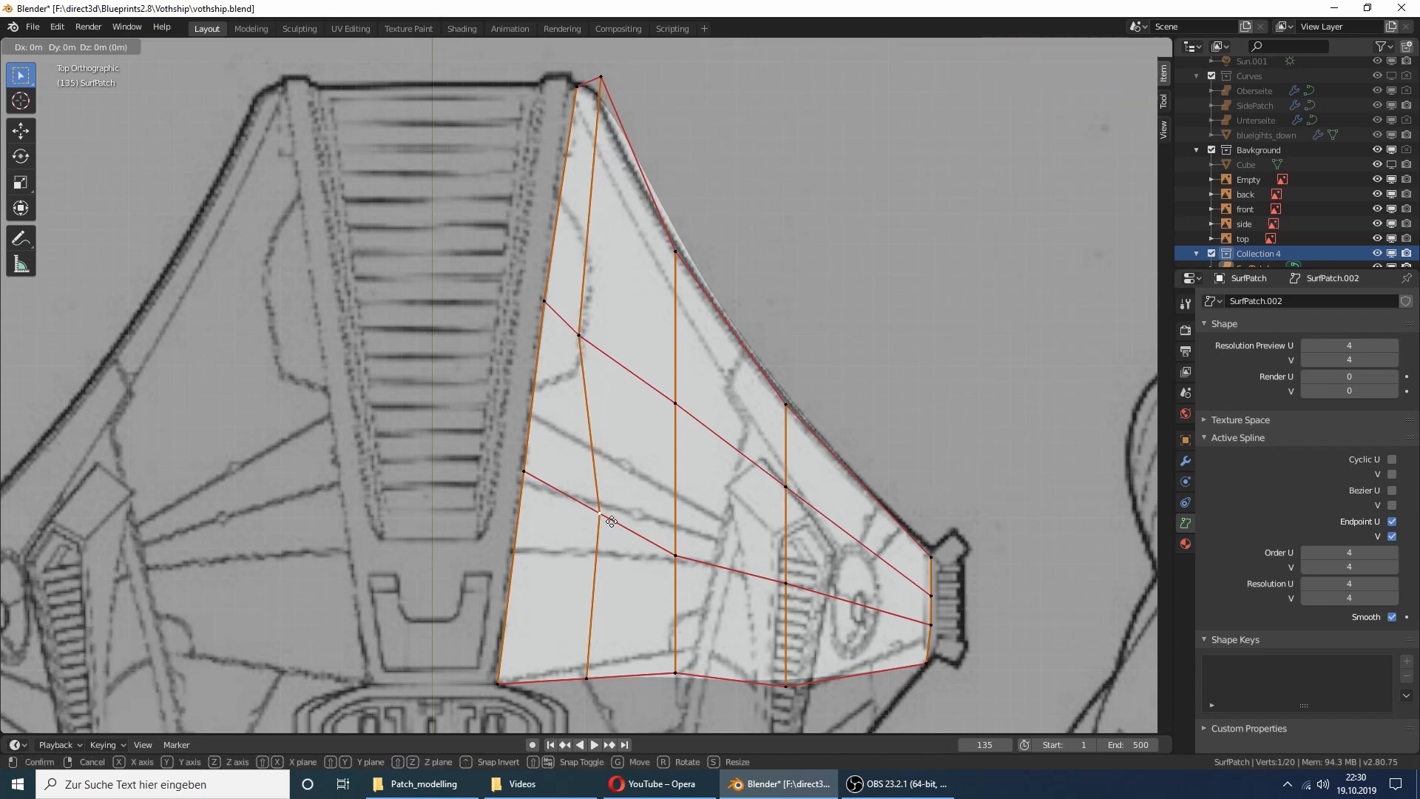
key(g)
click(582, 509)
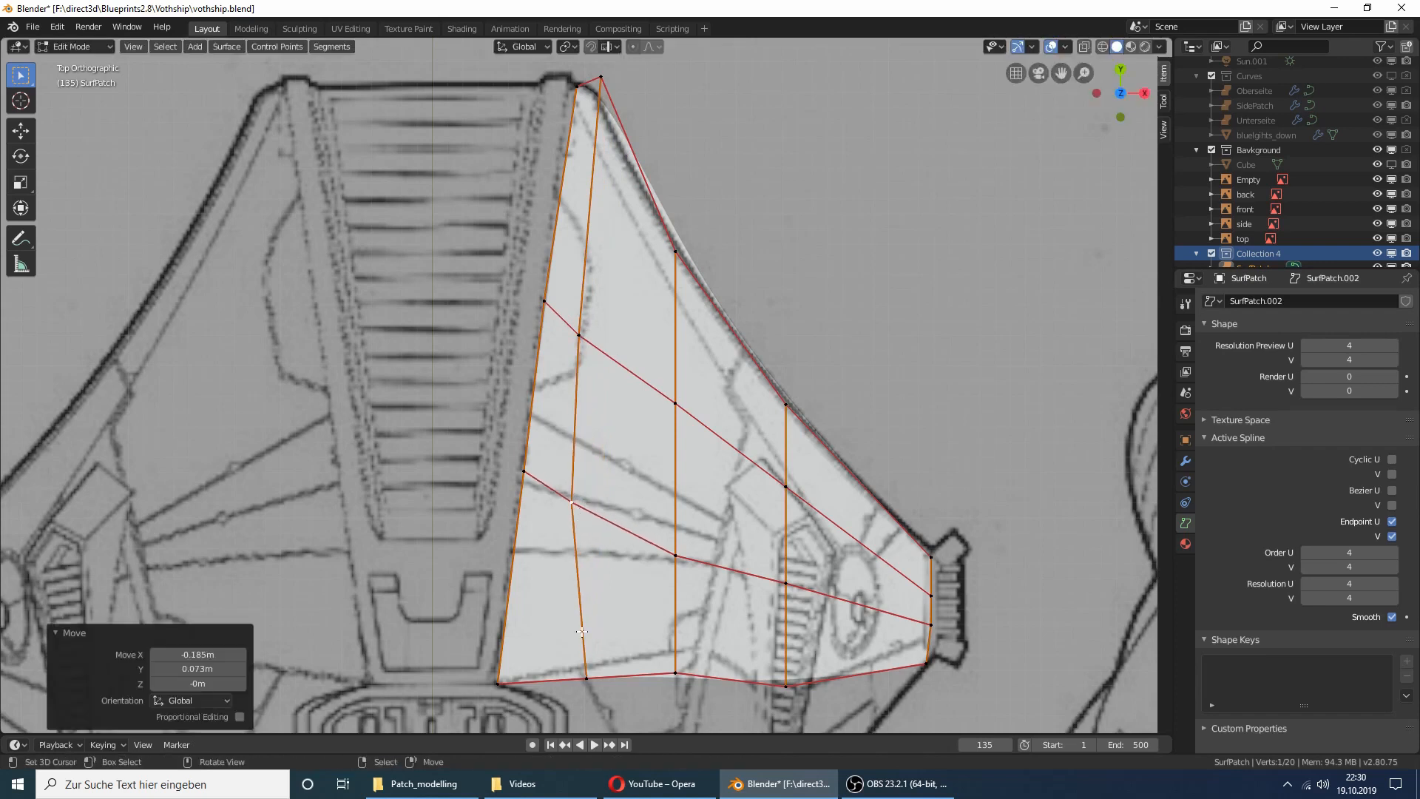
click(583, 683)
key(g)
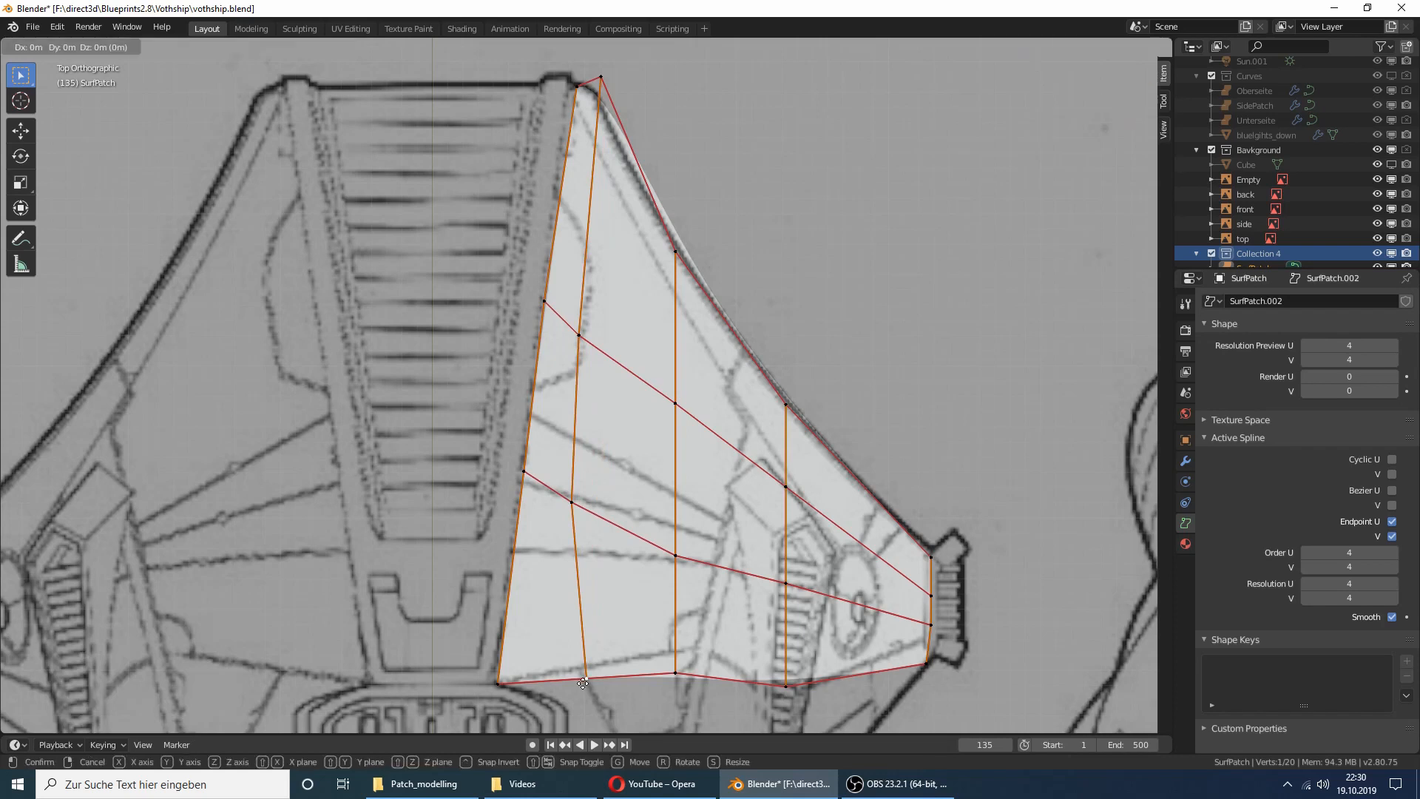
click(552, 679)
Step: Fine-tune the upper control points of the two innermost columns to follow the hull's upper corner in the blueprint
click(635, 112)
key(g)
click(632, 119)
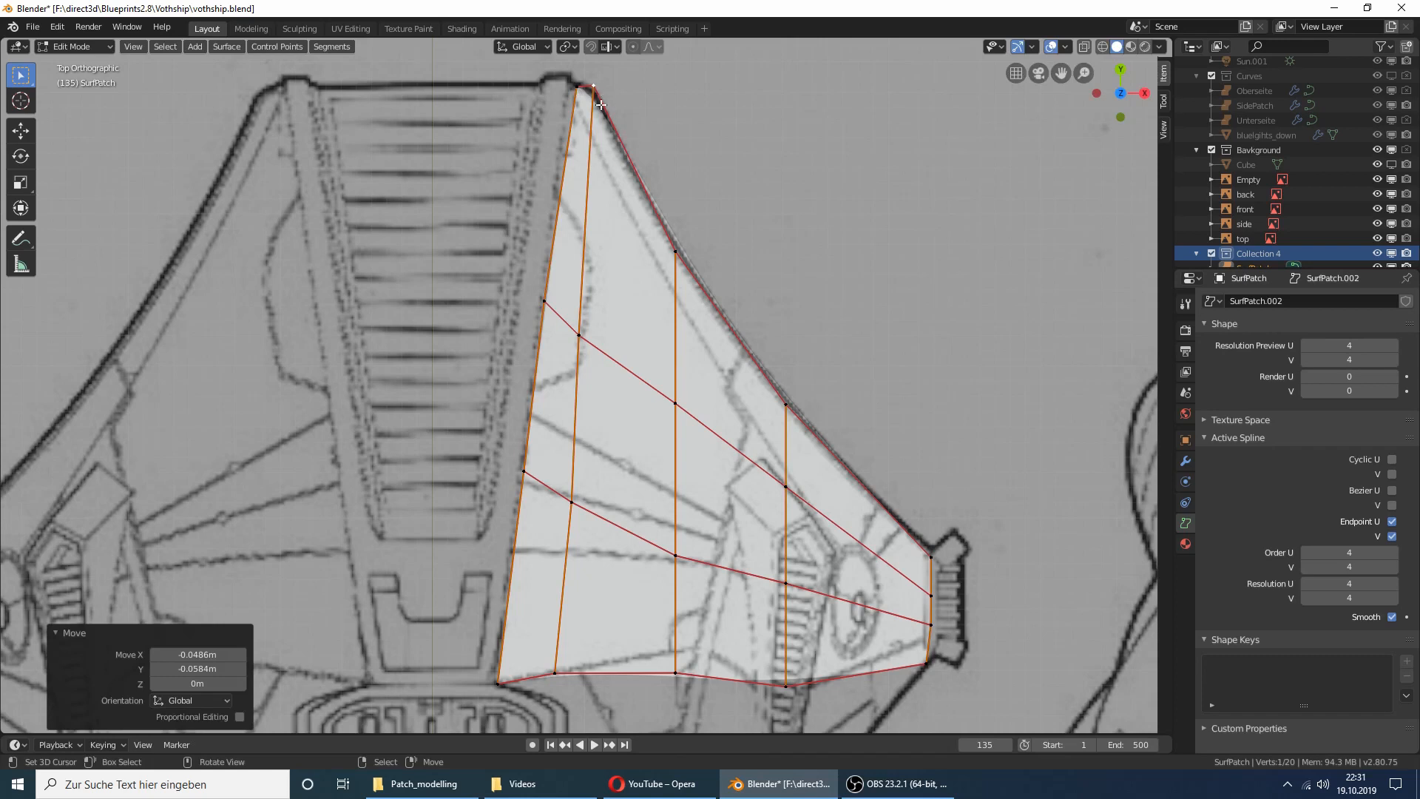
click(578, 89)
key(g)
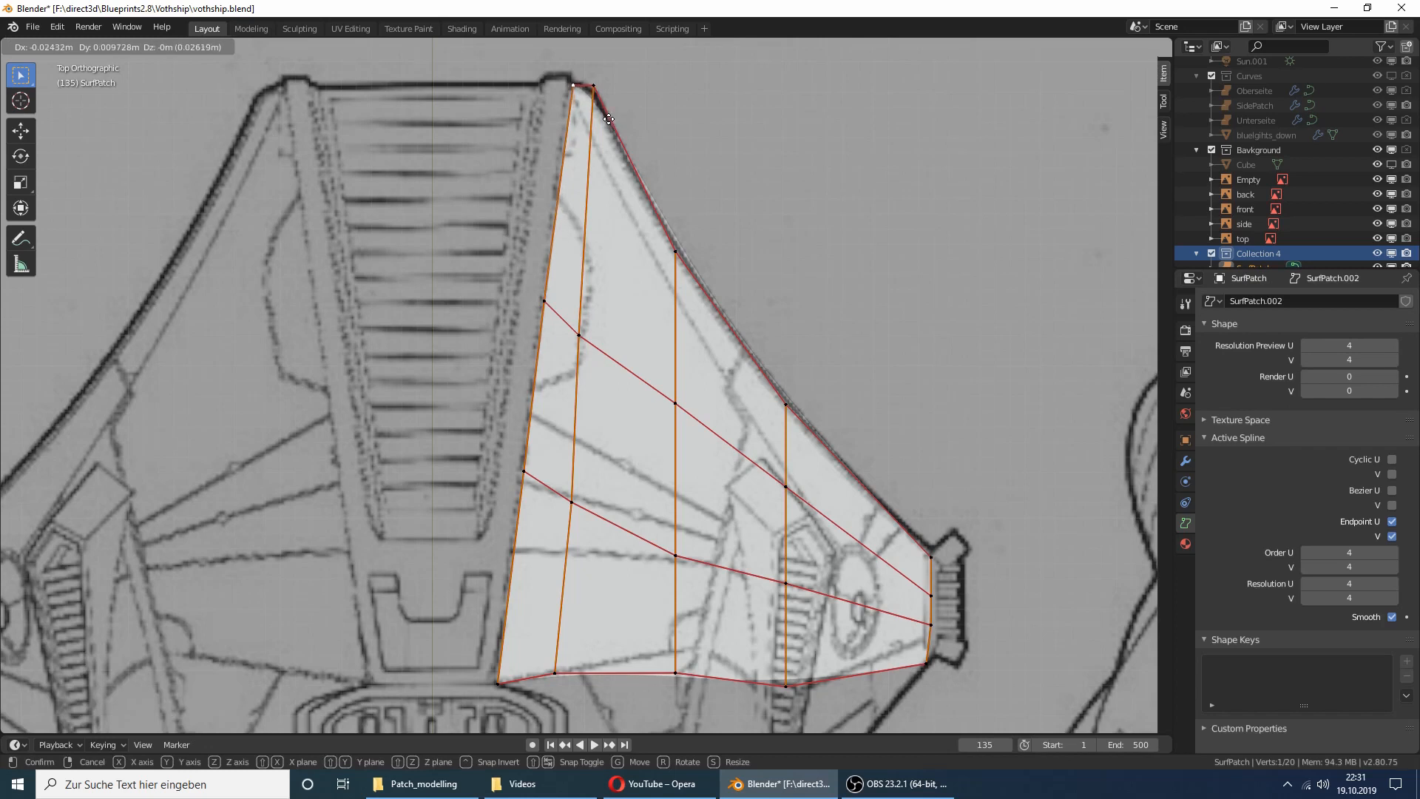
click(609, 119)
right_click(601, 89)
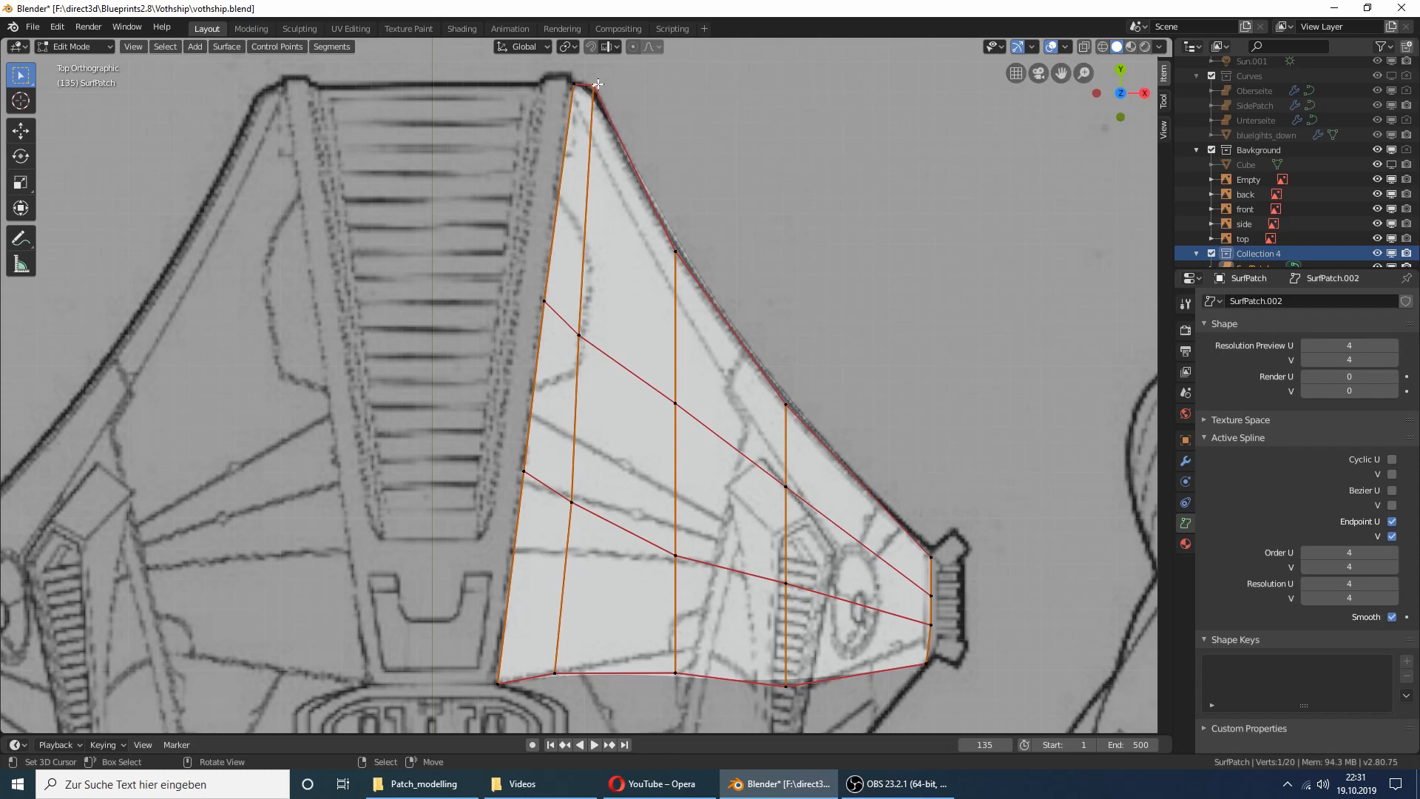
drag(597, 84, 596, 73)
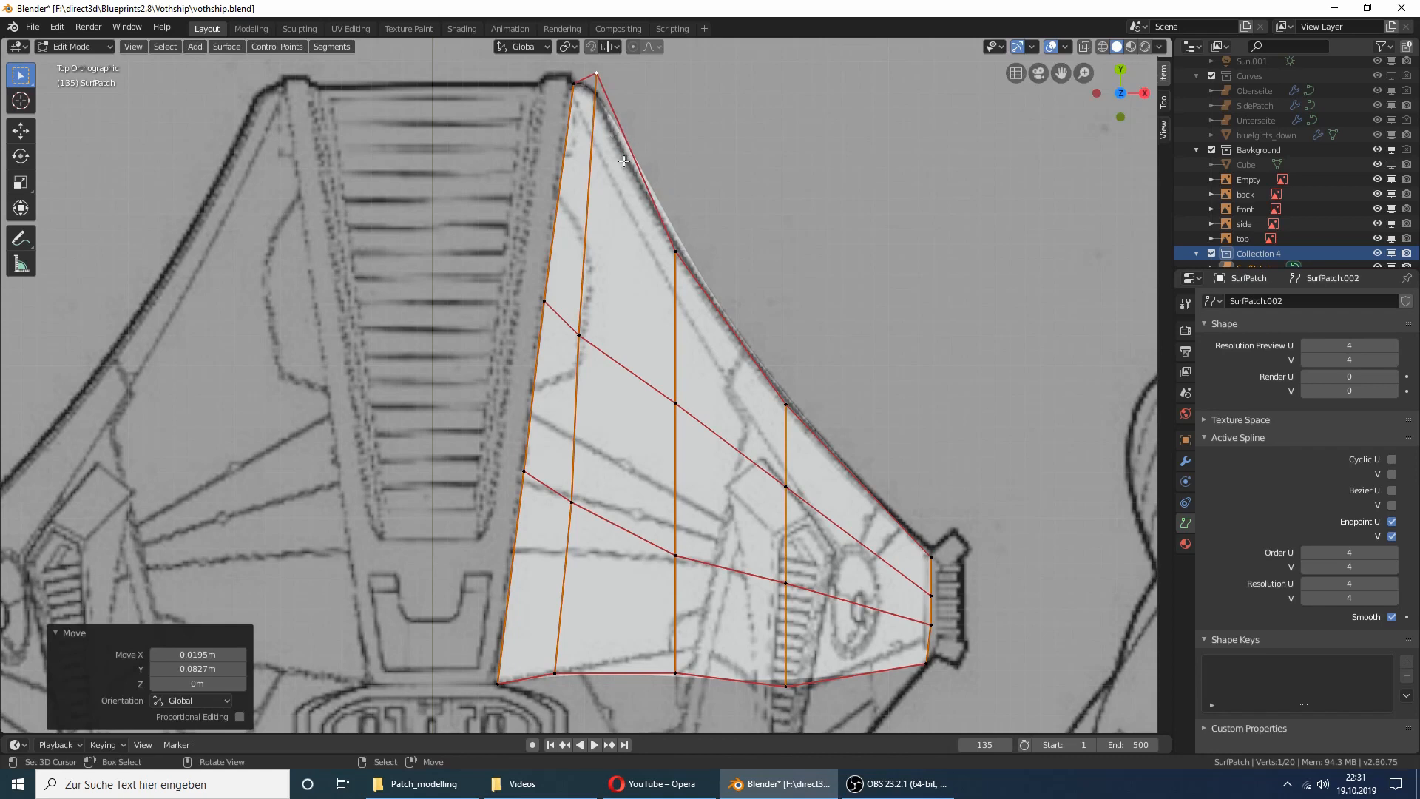
click(682, 255)
key(g)
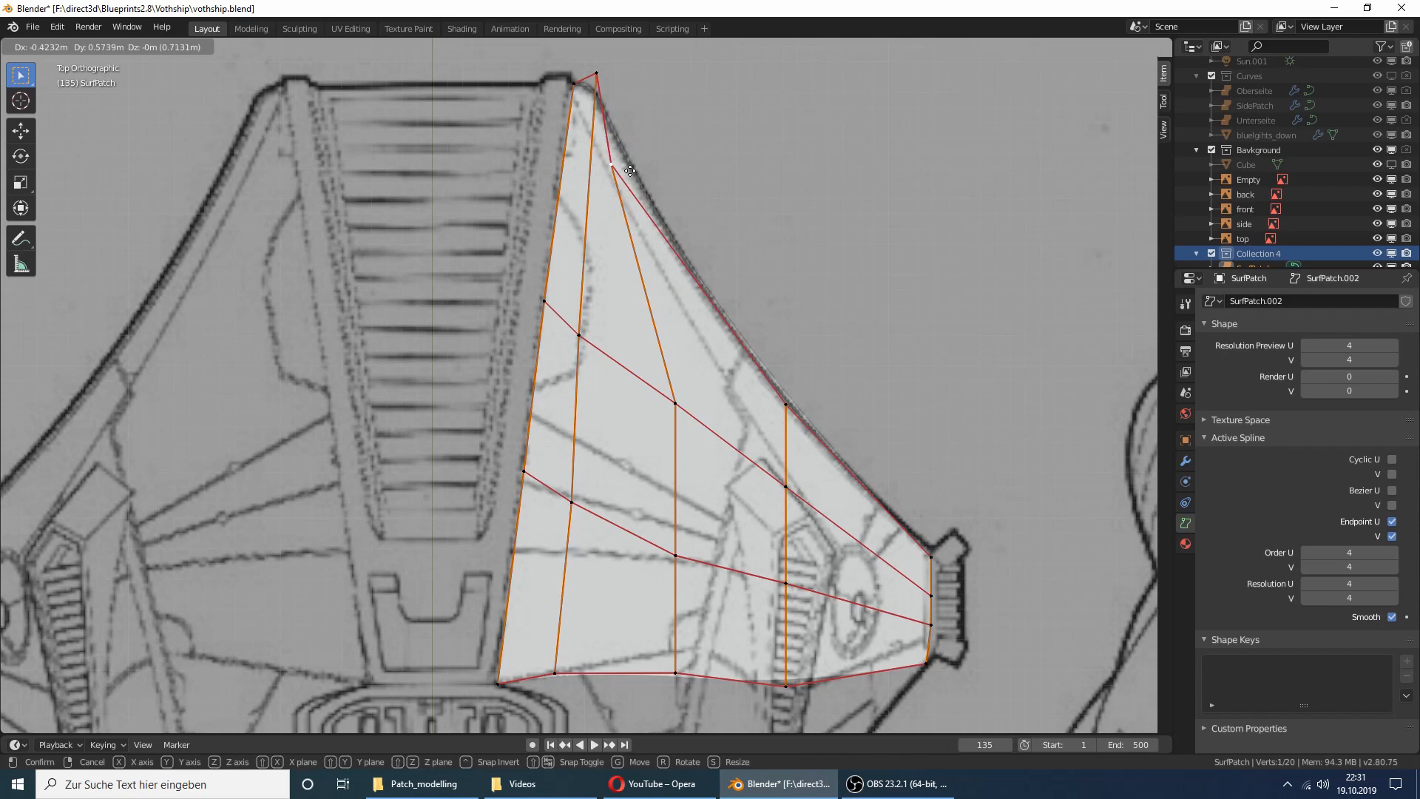
right_click(629, 170)
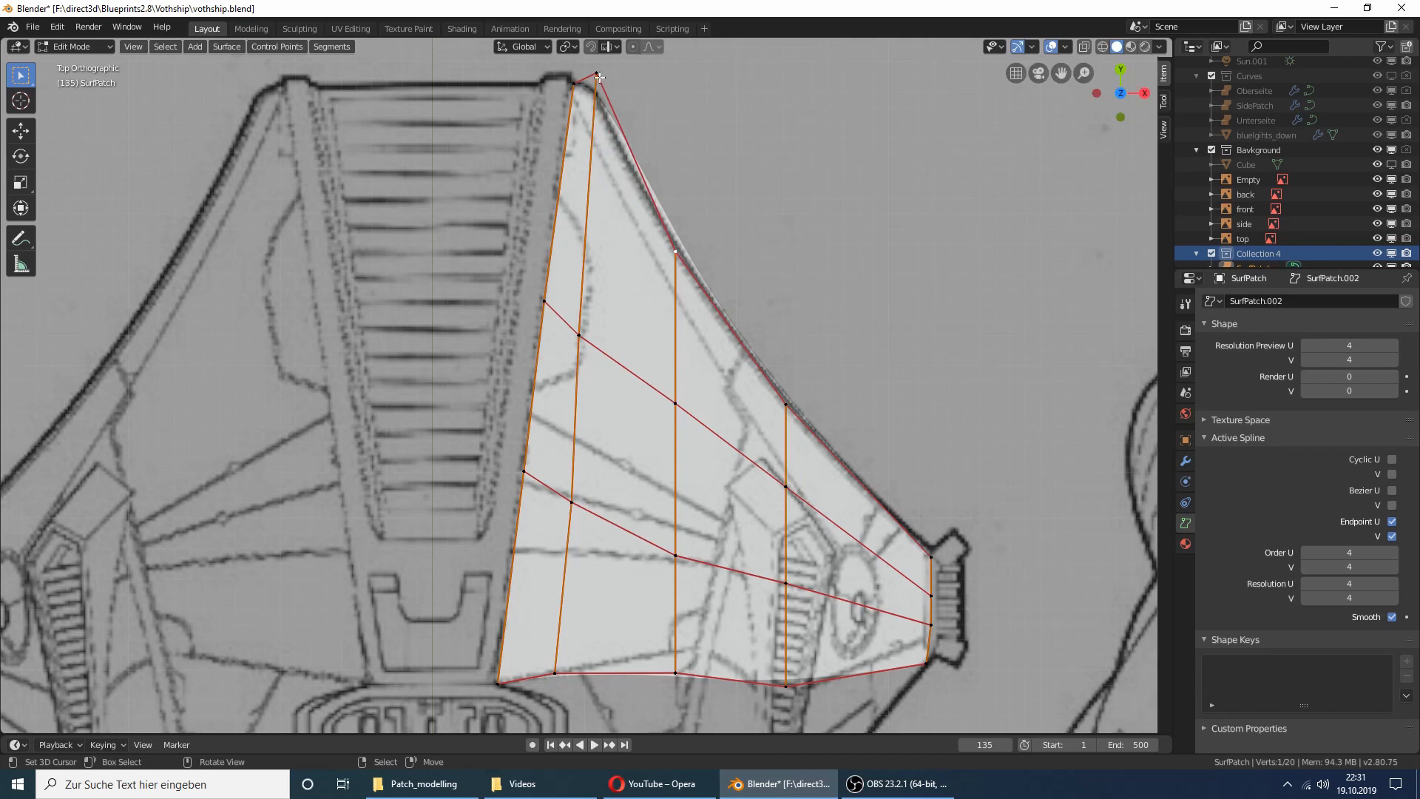
Step: Move the second column's upper control point about 0.058 m down in Y to tighten the corner
key(g)
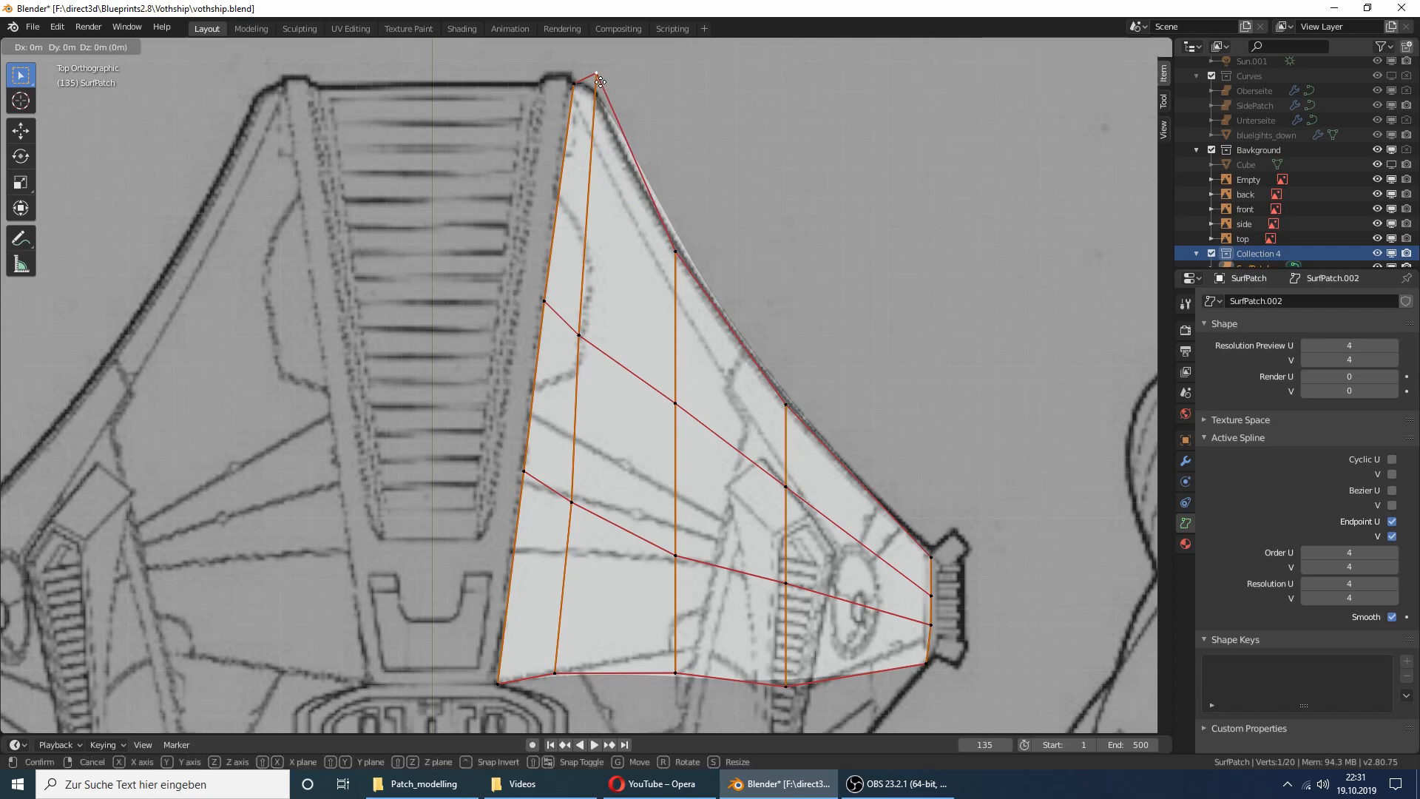
click(601, 89)
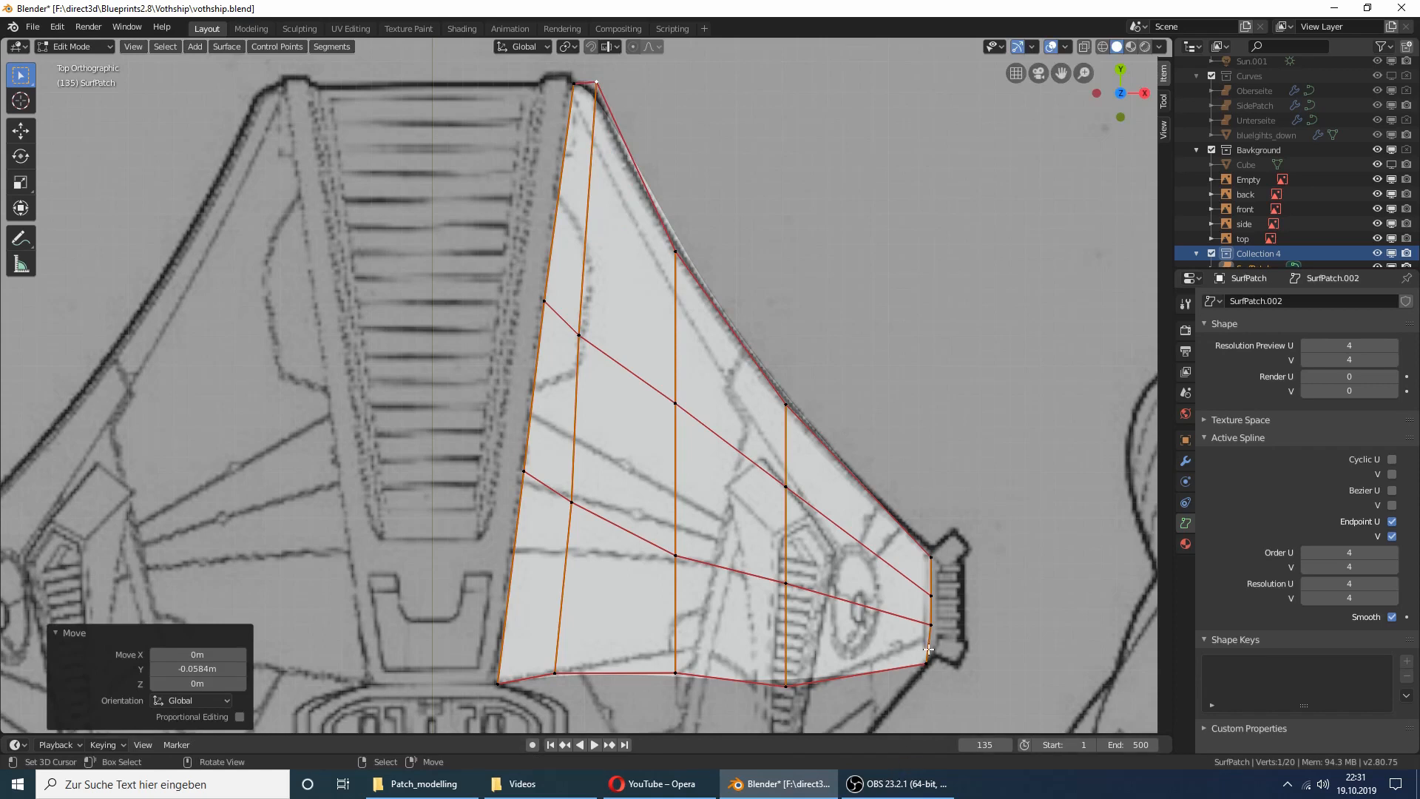
Step: Extrude the patch's five lower-edge control points a short distance down the hull in -Y as a new row
shift+scroll(928, 649, down, 10)
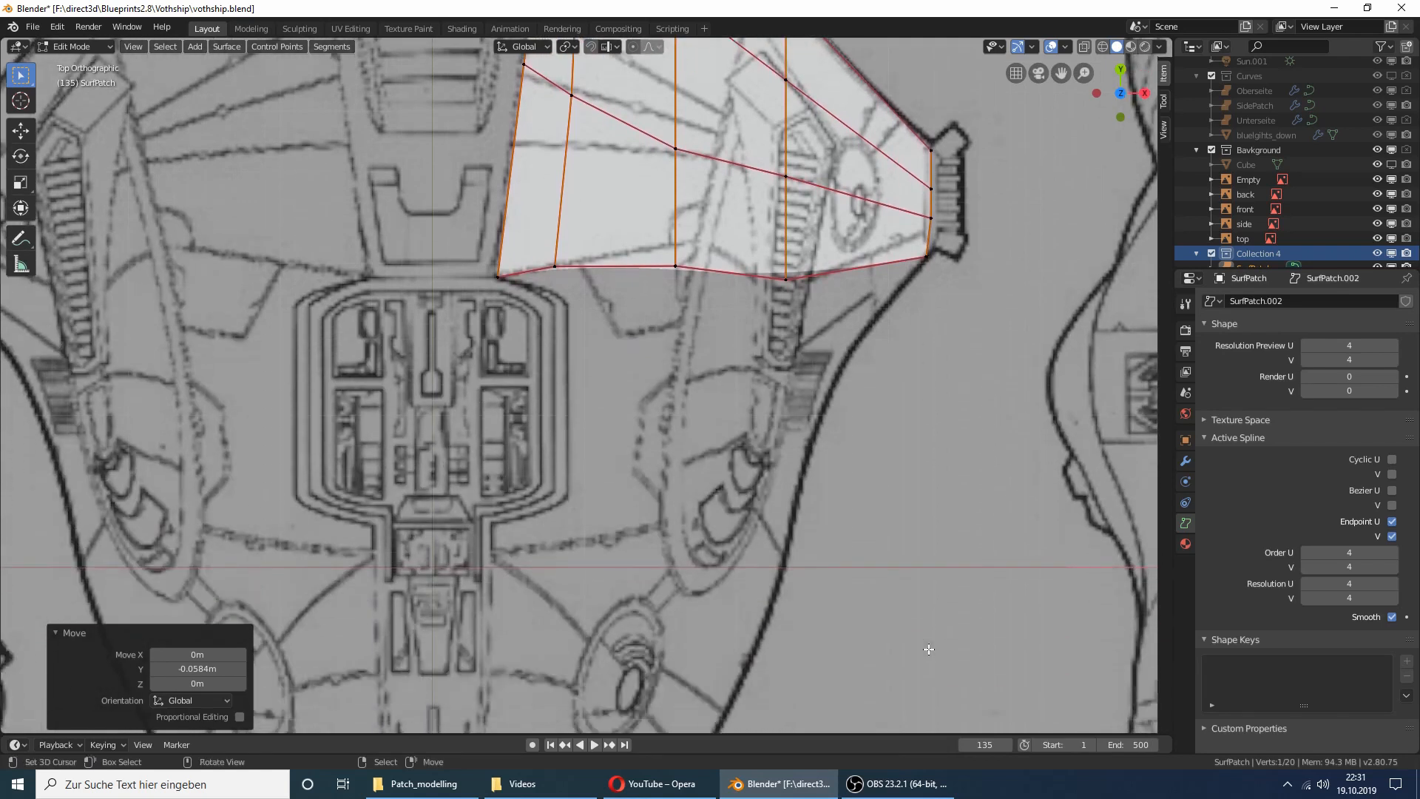
scroll(818, 481, down, 3)
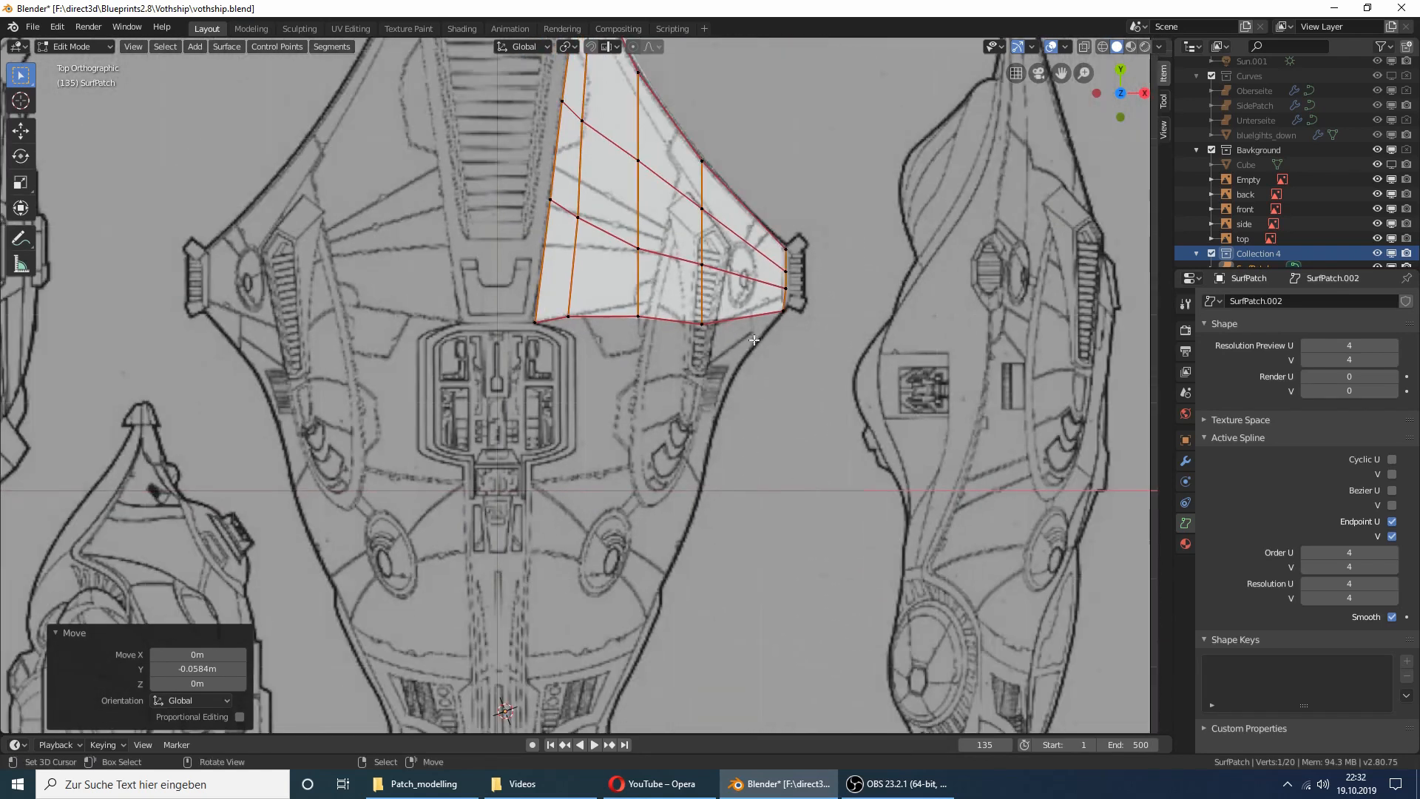
right_click(766, 315)
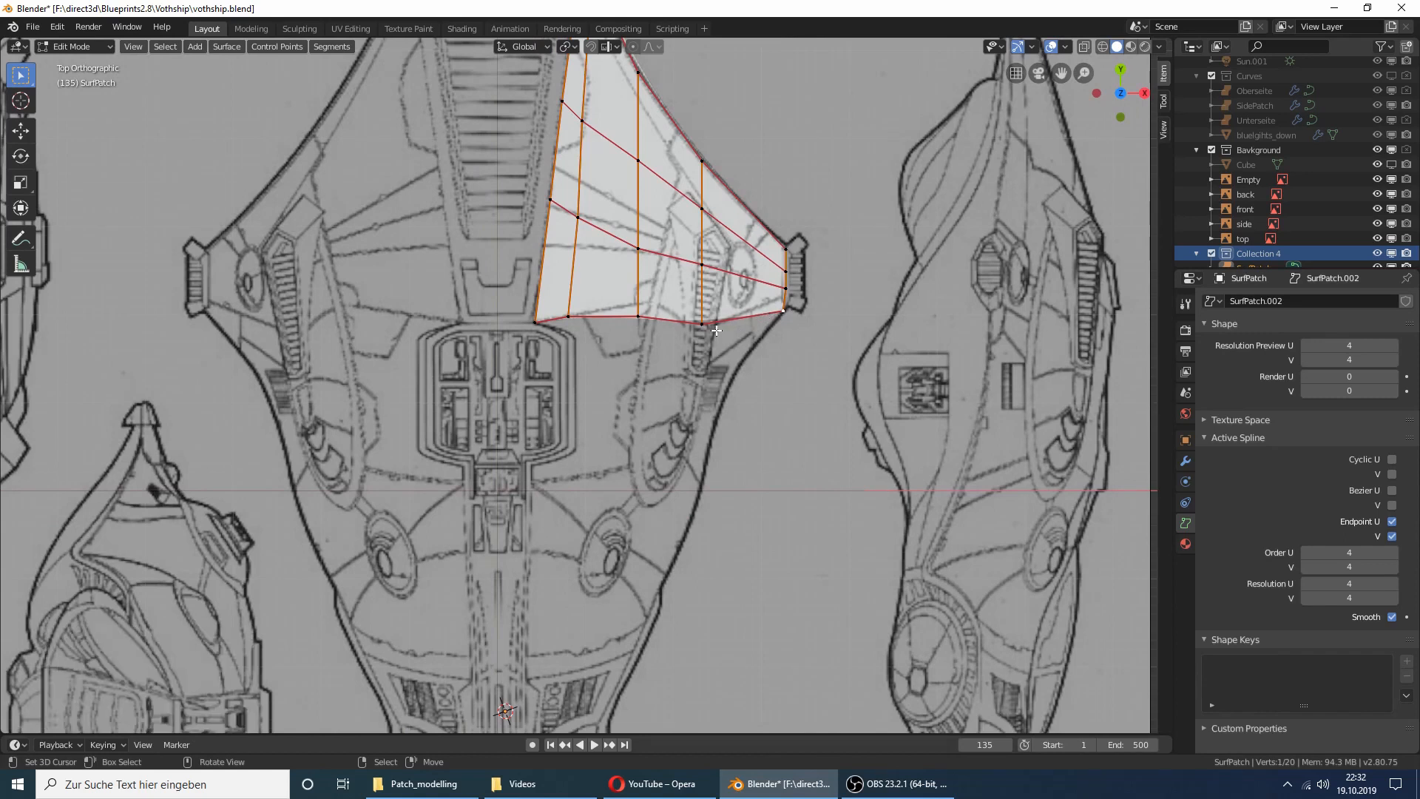
key(b)
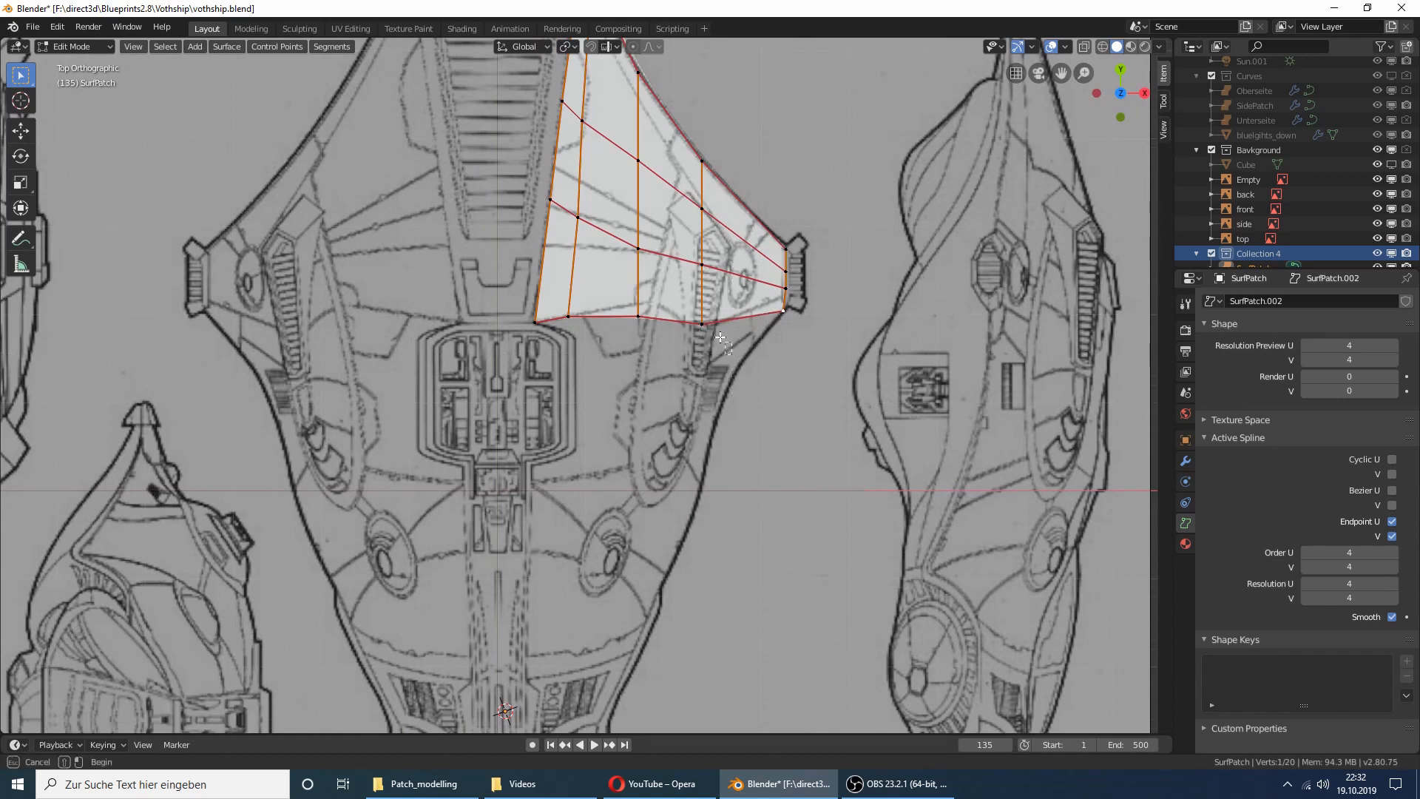
drag(720, 338, 520, 304)
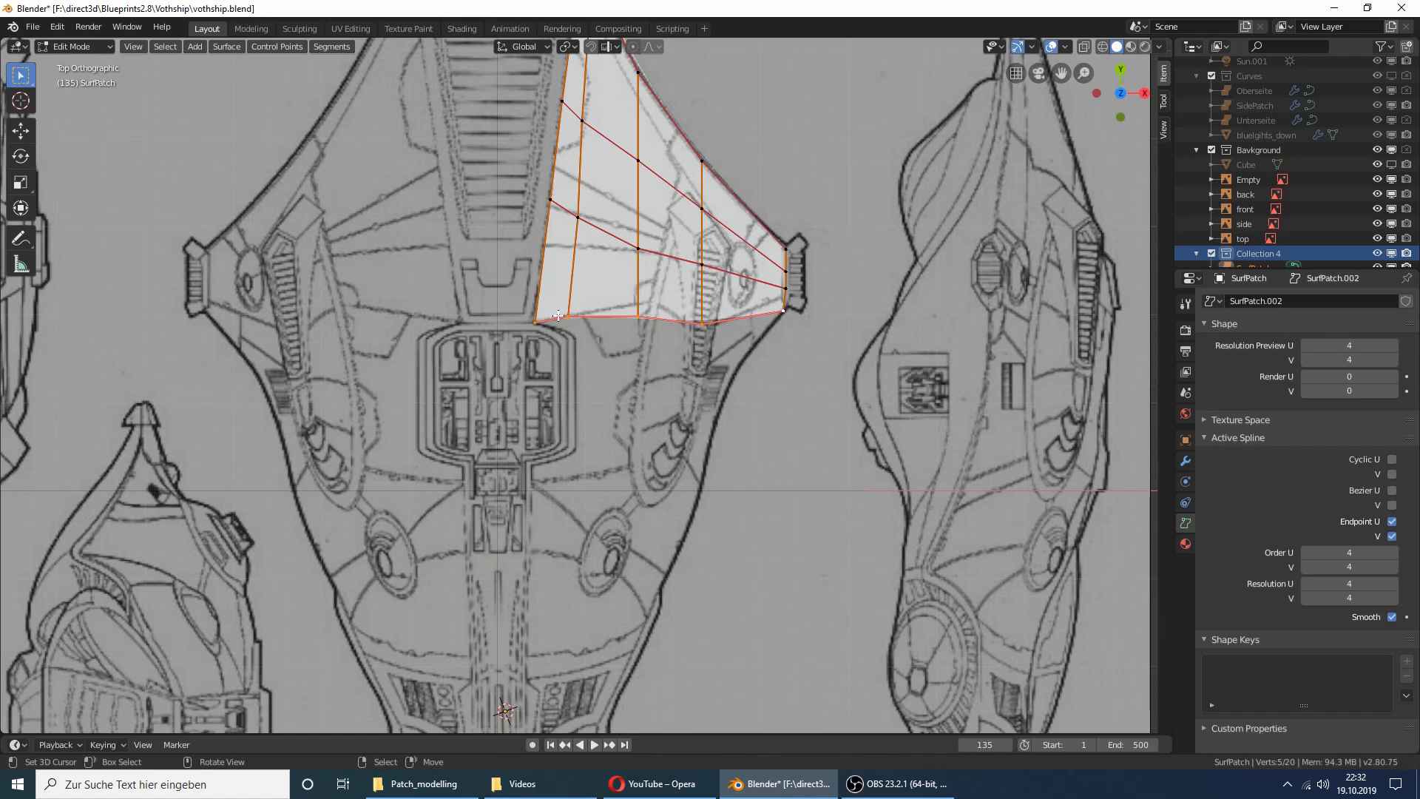
key(e)
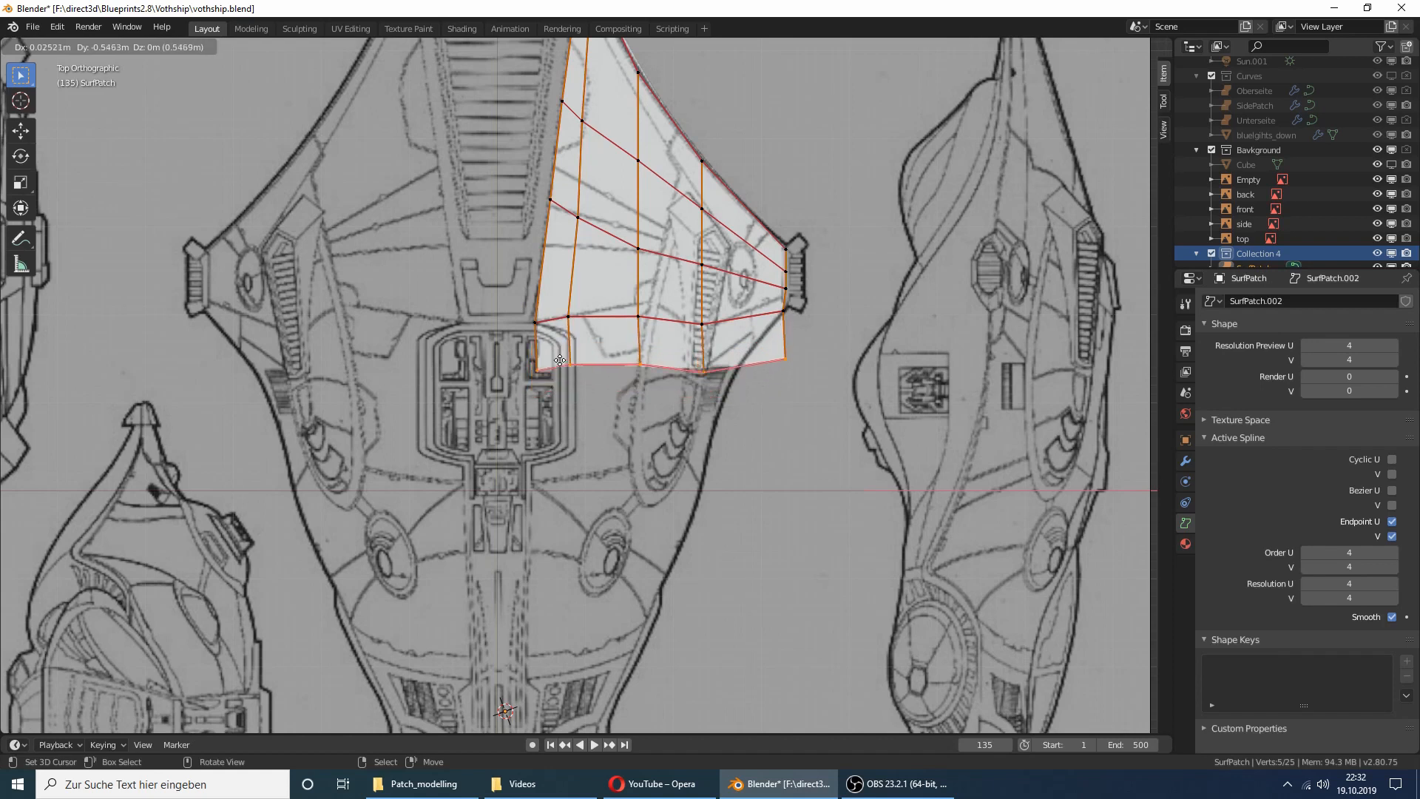
click(560, 346)
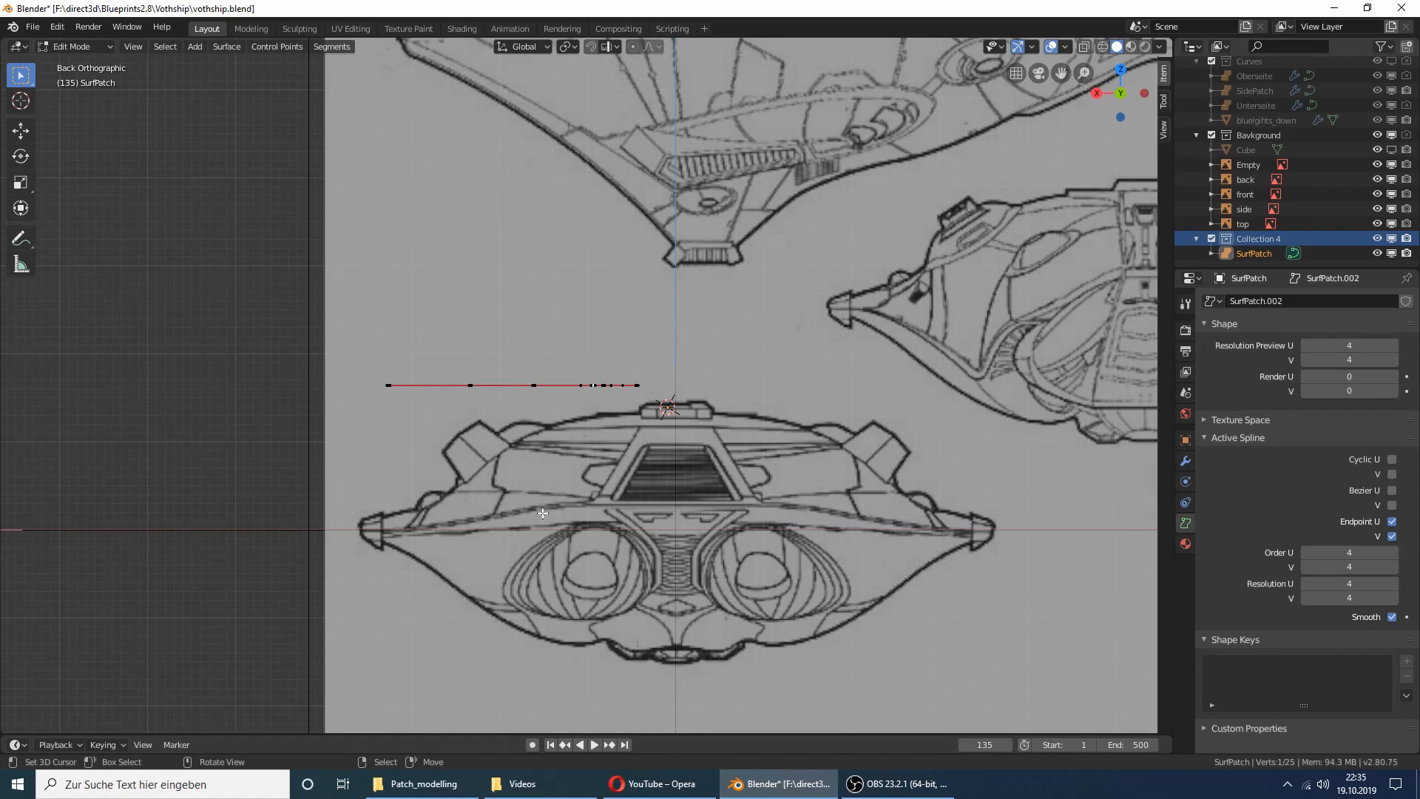
Step: Lower the innermost column's control point on the patch's +Y edge along Z onto the back blueprint's wing edge line
middle_drag(582, 468, 582, 474)
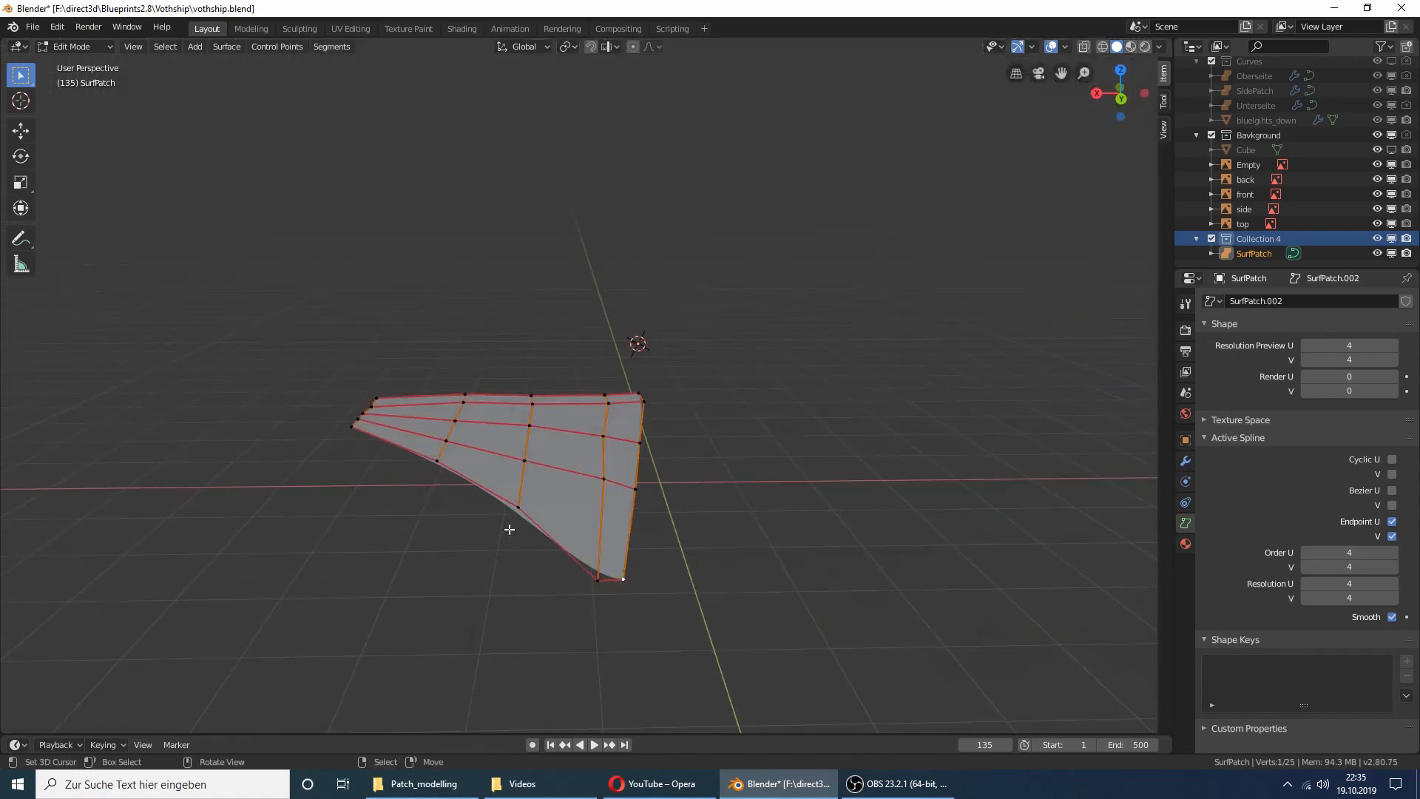
key(KP_3)
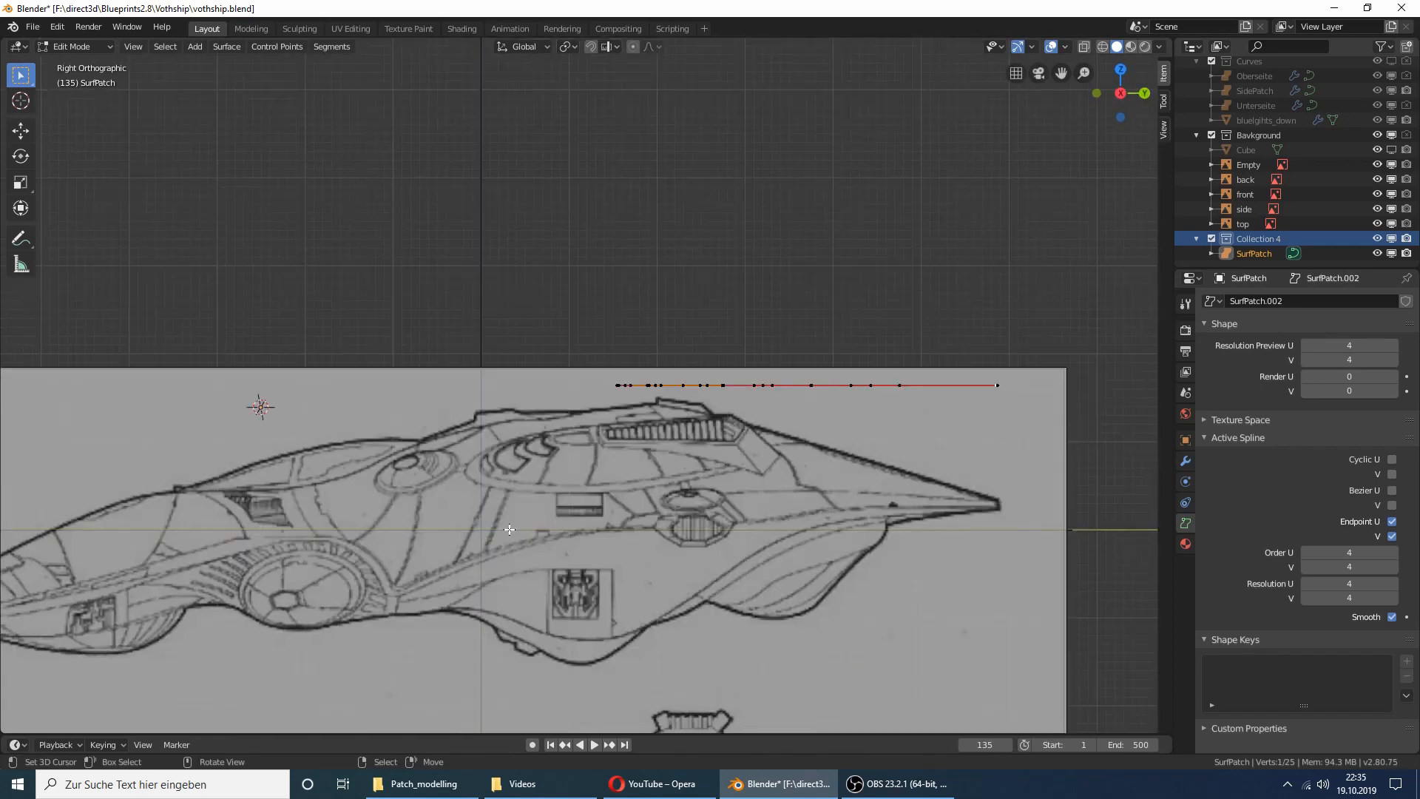
key(KP_7)
key(ctrl+KP_1)
key(g)
key(z)
click(508, 643)
Step: Lower the second column's control point on the +Y edge along Z to the wing edge line
right_click(577, 412)
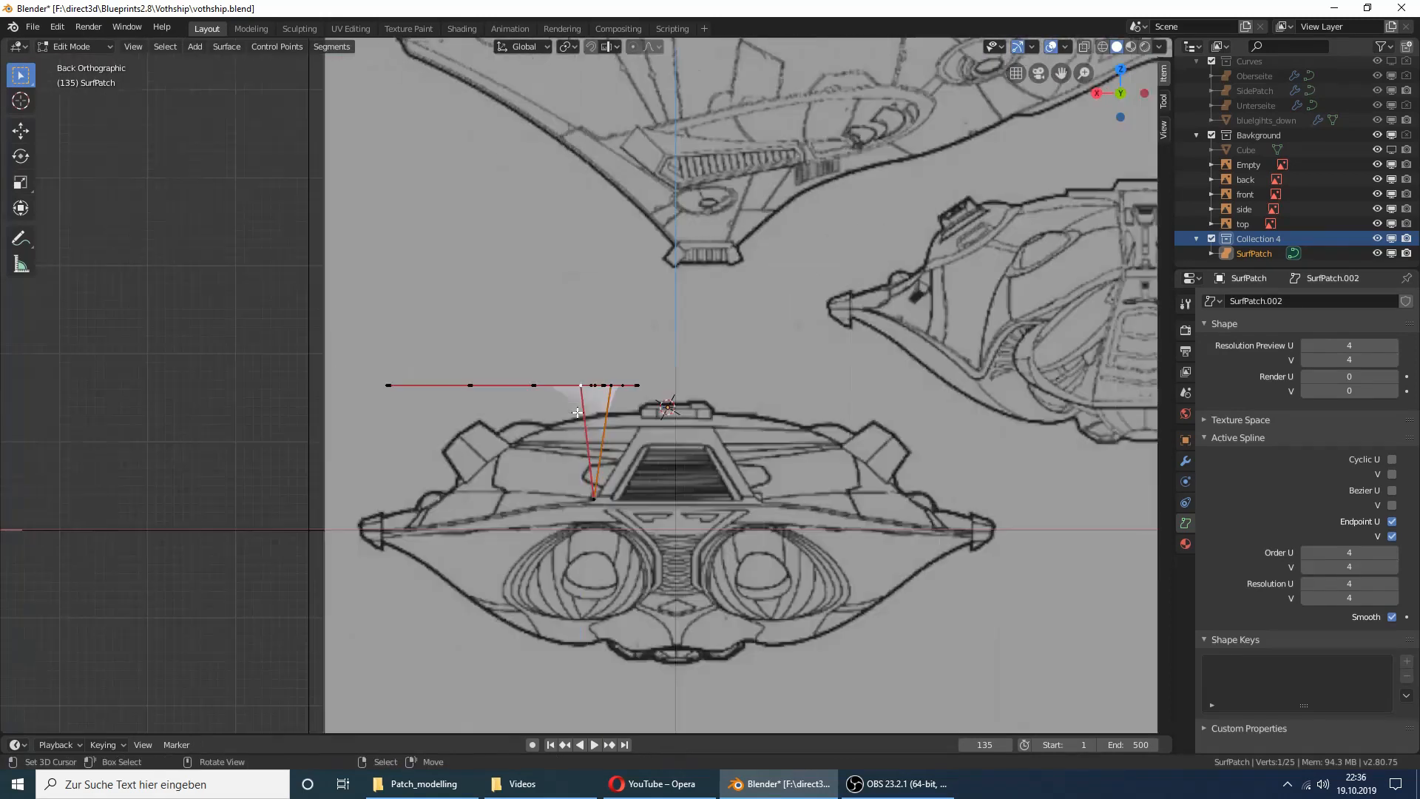
key(g)
key(z)
click(579, 528)
Step: Lower the third column's control point on the +Y edge by about 1.35 m along Z
right_click(534, 392)
middle_drag(680, 440, 845, 453)
key(ctrl+KP_1)
key(g)
key(z)
click(589, 594)
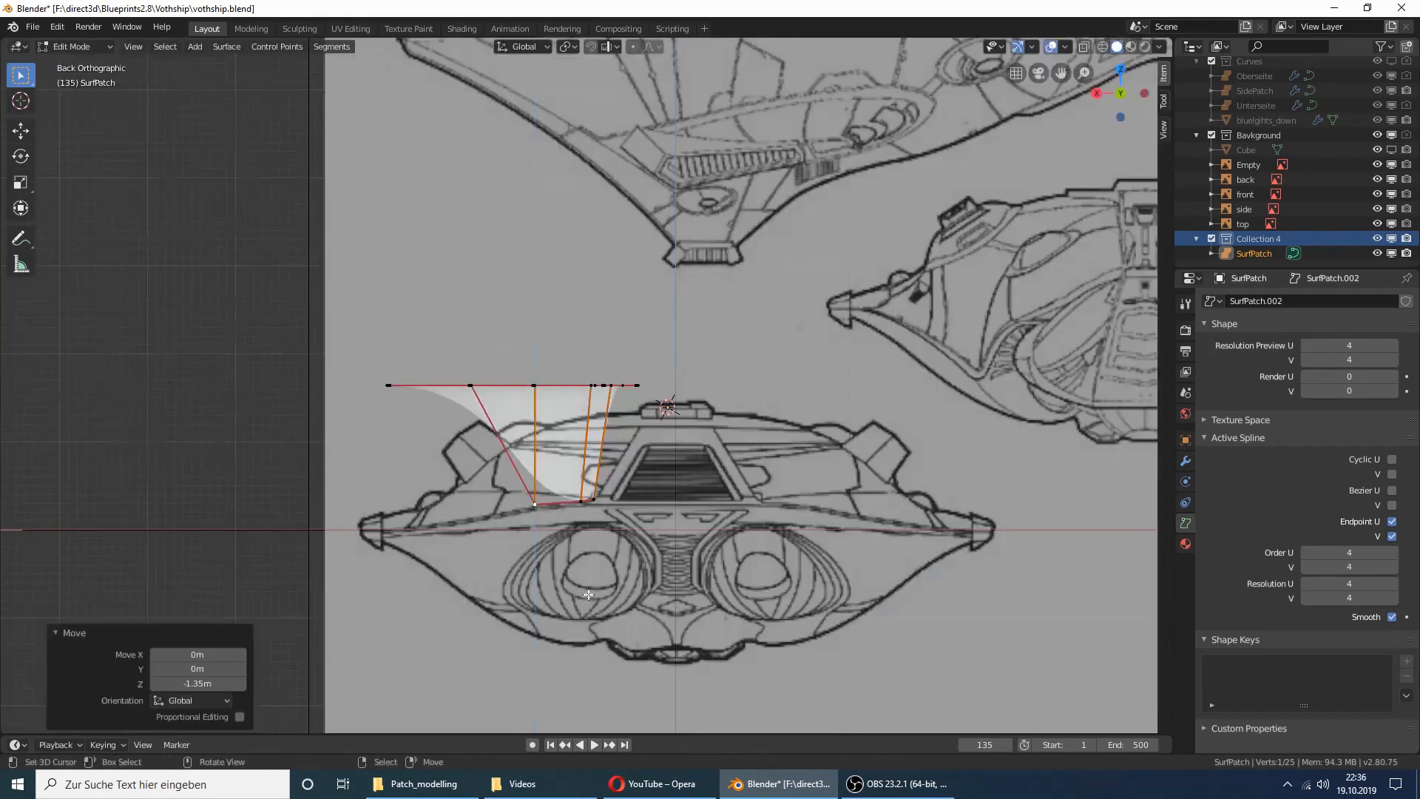
Step: Lower the fourth column's control point on the +Y edge along Z and adjust it to the wing edge line
middle_drag(589, 595, 584, 620)
right_click(445, 458)
key(ctrl+KP_1)
key(g)
key(z)
click(443, 580)
key(g)
click(452, 581)
Step: Lower the wing tip column's control point on the +Y edge along Z to the blueprint's wing tip
middle_drag(453, 580, 453, 606)
right_click(364, 433)
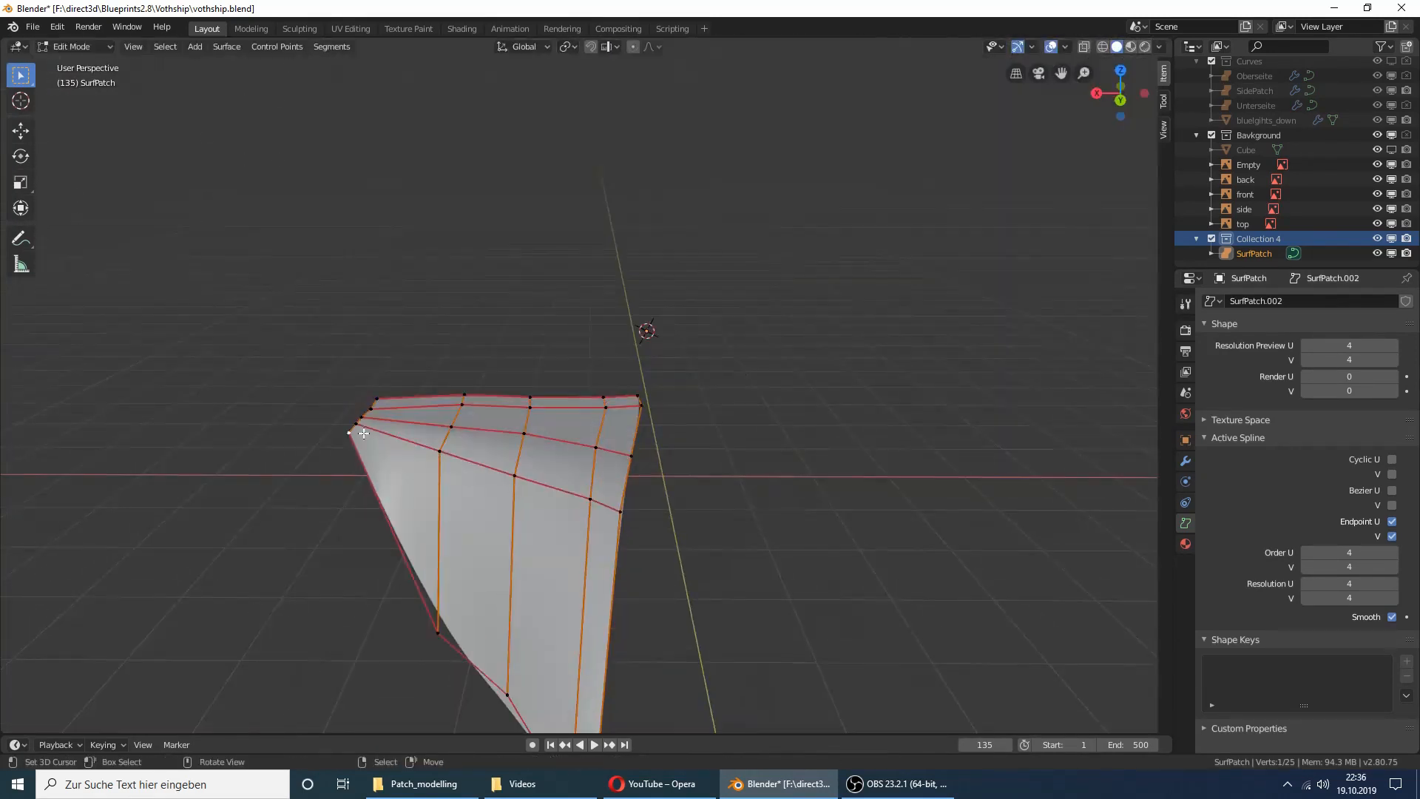
key(ctrl+KP_1)
key(g)
key(z)
click(333, 576)
Step: Lower the wing tip column's four remaining control points together along Z to the tip height in the side blueprint
middle_drag(436, 436, 729, 450)
right_click(726, 451)
shift+right_click(706, 453)
shift+right_click(686, 457)
key(KP_3)
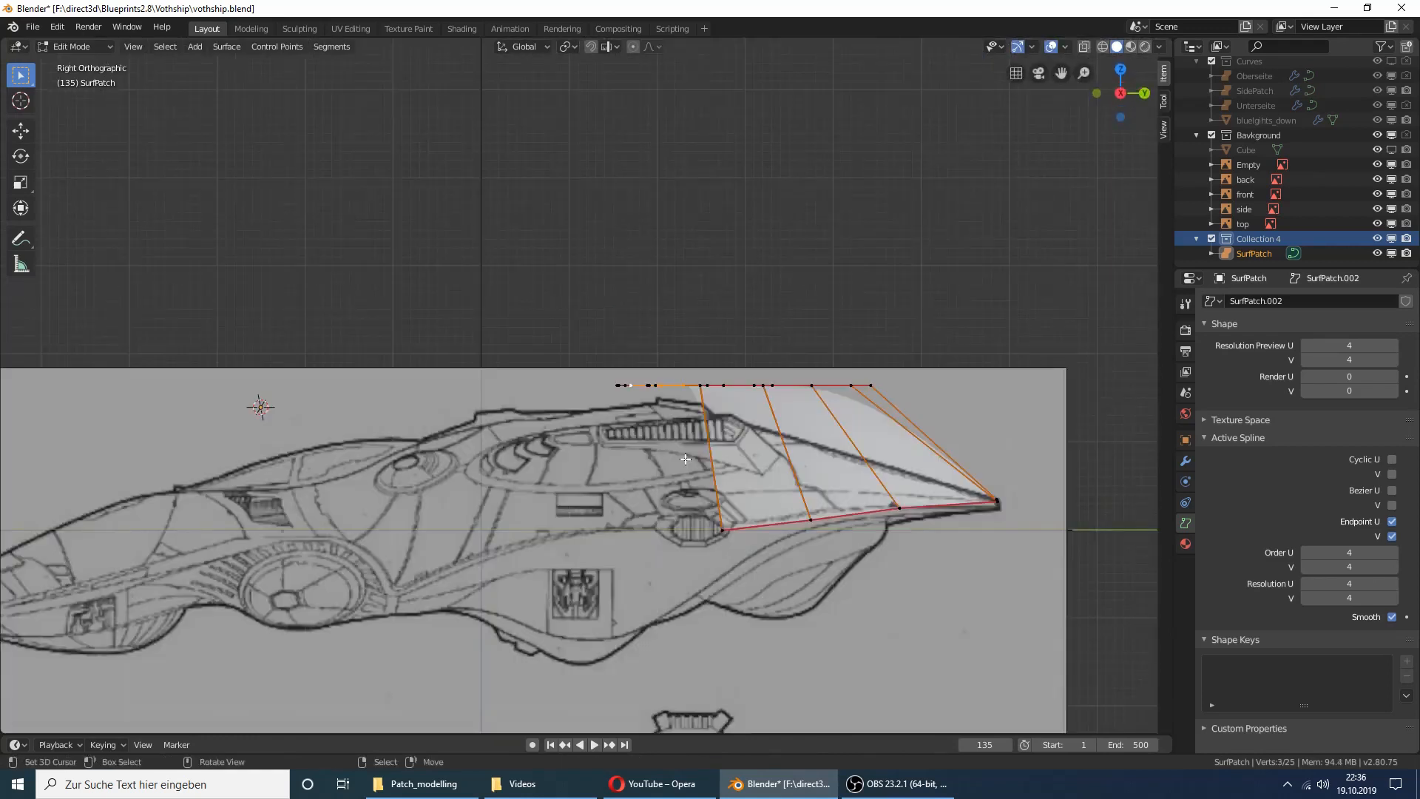
key(g)
key(z)
right_click(685, 560)
middle_drag(686, 560, 699, 658)
shift+right_click(729, 488)
key(KP_3)
key(g)
key(z)
click(736, 618)
Step: Lower the four inner columns' second-row control points individually along Z to curve the patch toward the hull outline
right_click(875, 420)
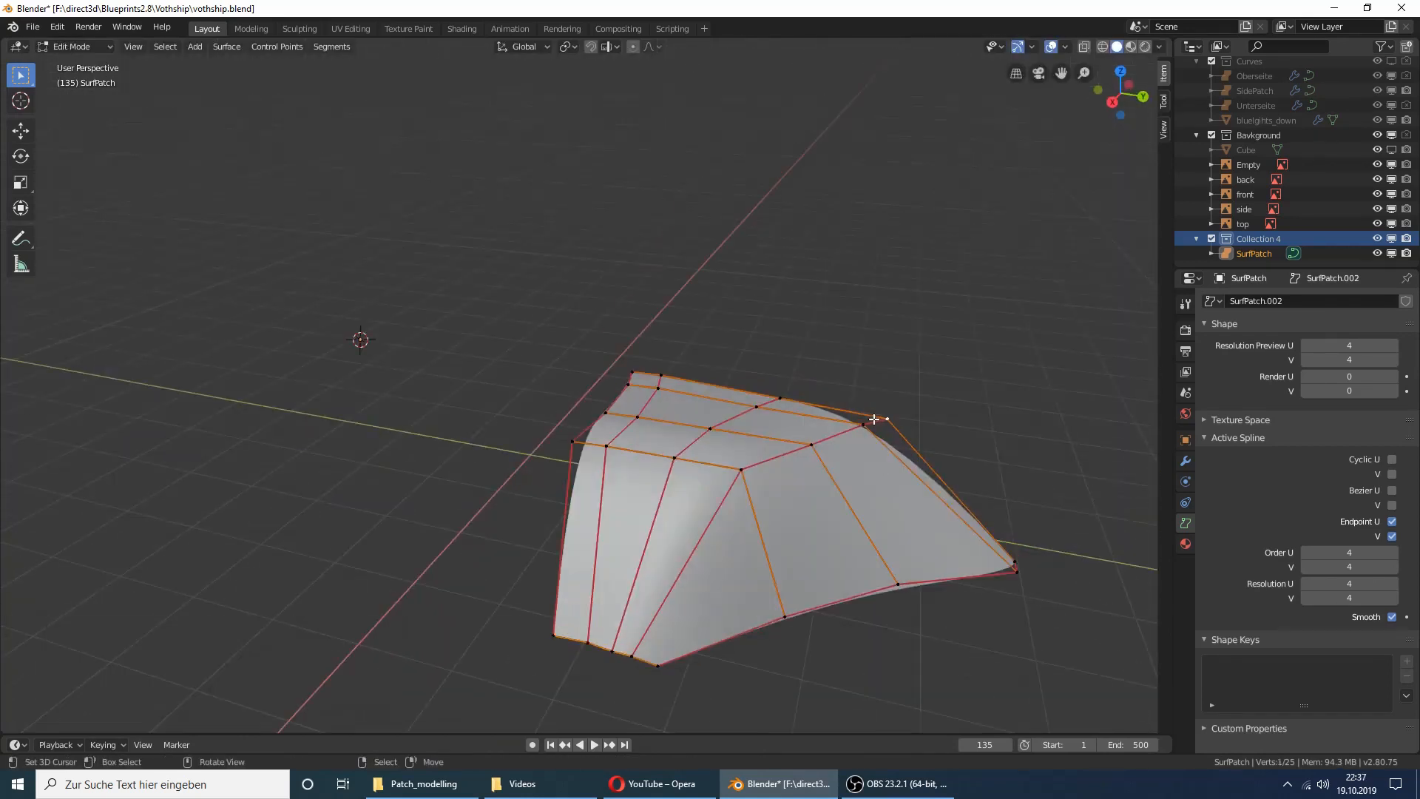
key(KP_3)
middle_drag(875, 420, 862, 421)
key(ctrl+KP_1)
key(g)
key(z)
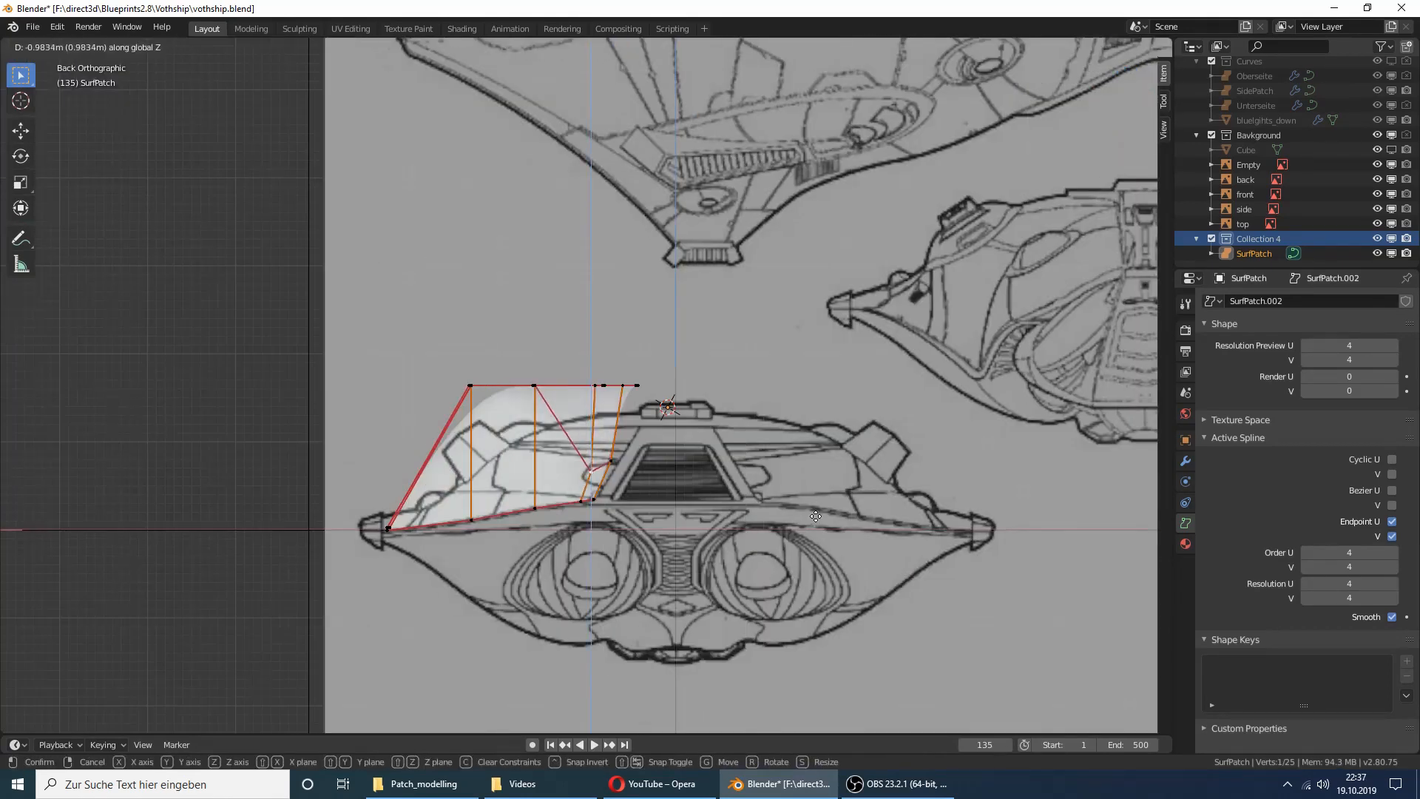
key(KP_3)
key(ctrl+KP_1)
key(KP_3)
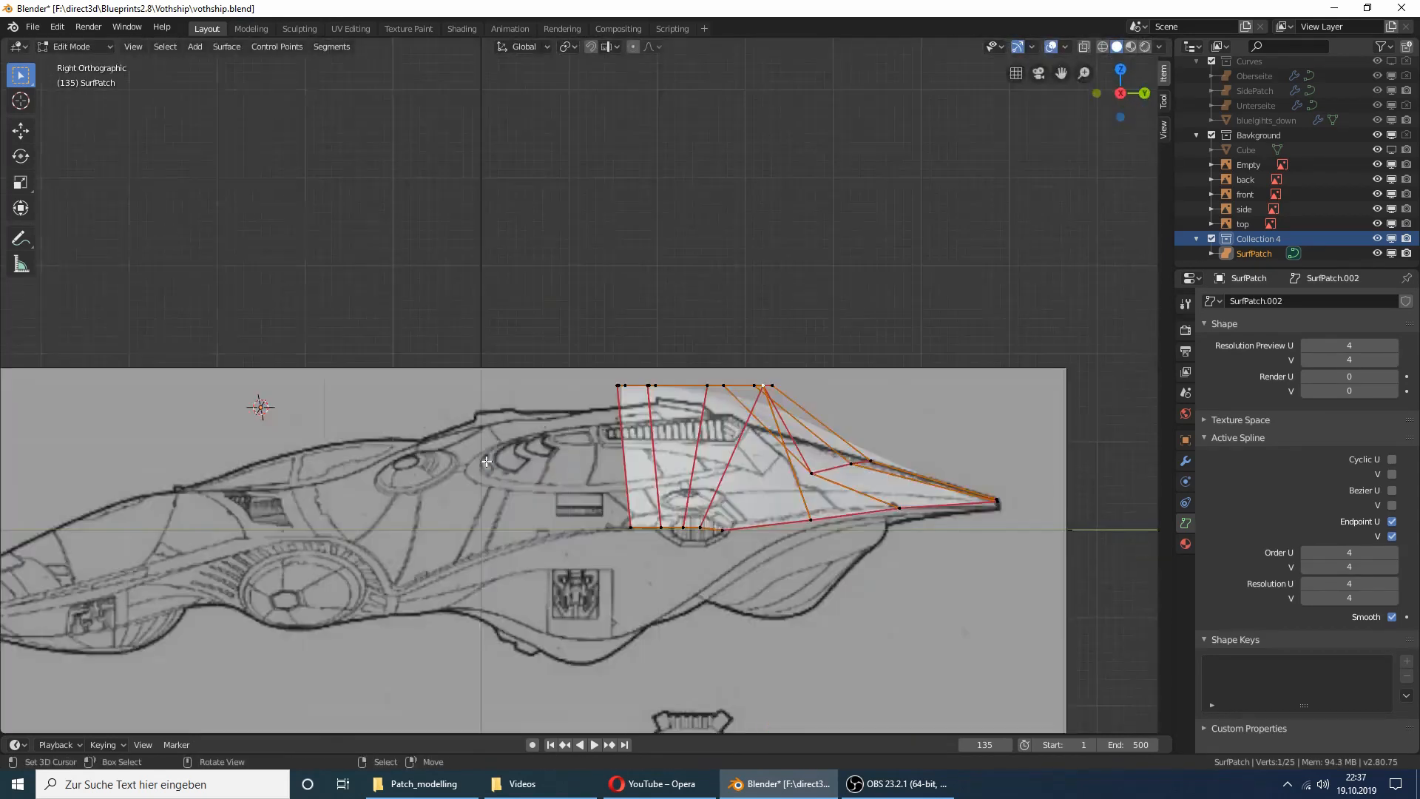
key(ctrl+KP_1)
click(483, 576)
Step: Lower the next raised control point in the column beside the wing tip along Z to match the back blueprint
right_click(484, 423)
middle_drag(484, 576, 518, 510)
key(KP_3)
key(ctrl+KP_1)
key(g)
key(z)
click(492, 518)
Step: Lower three raised control points of the third column together slightly along Z toward the hull's upper contour
right_click(545, 429)
shift+right_click(543, 407)
shift+right_click(537, 398)
key(KP_3)
key(ctrl+KP_1)
key(g)
key(z)
click(538, 439)
Step: Lower two raised control points near the patch's inner side together along Z to the hull contour
middle_drag(538, 439, 791, 489)
right_click(614, 471)
shift+right_click(610, 415)
key(KP_3)
key(ctrl+KP_1)
key(g)
key(z)
click(611, 435)
Step: Lower the raised innermost control point slightly along Z, return to Object Mode and inspect the patch's shape
right_click(642, 395)
key(KP_3)
key(ctrl+KP_1)
key(g)
key(z)
click(642, 421)
key(Tab)
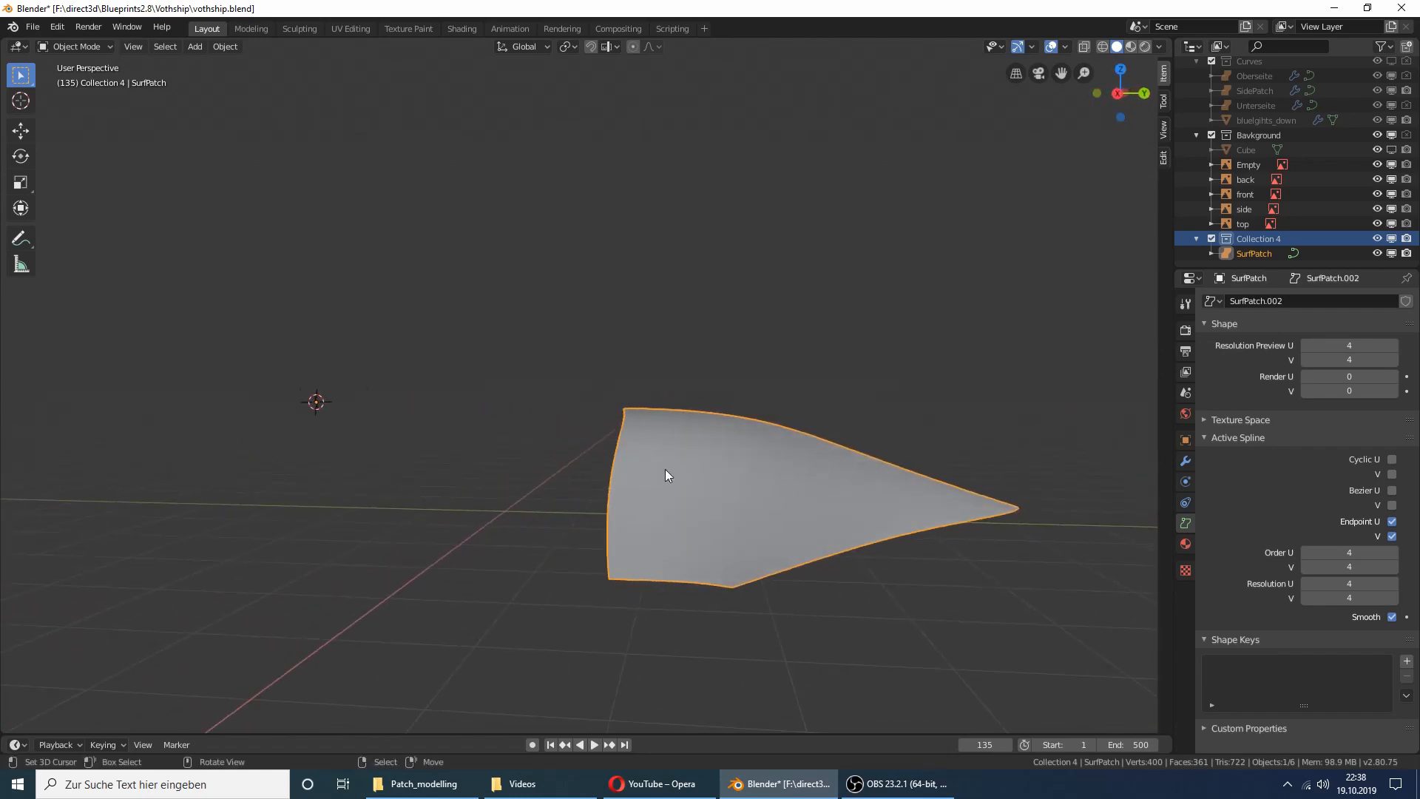
middle_drag(665, 474, 740, 477)
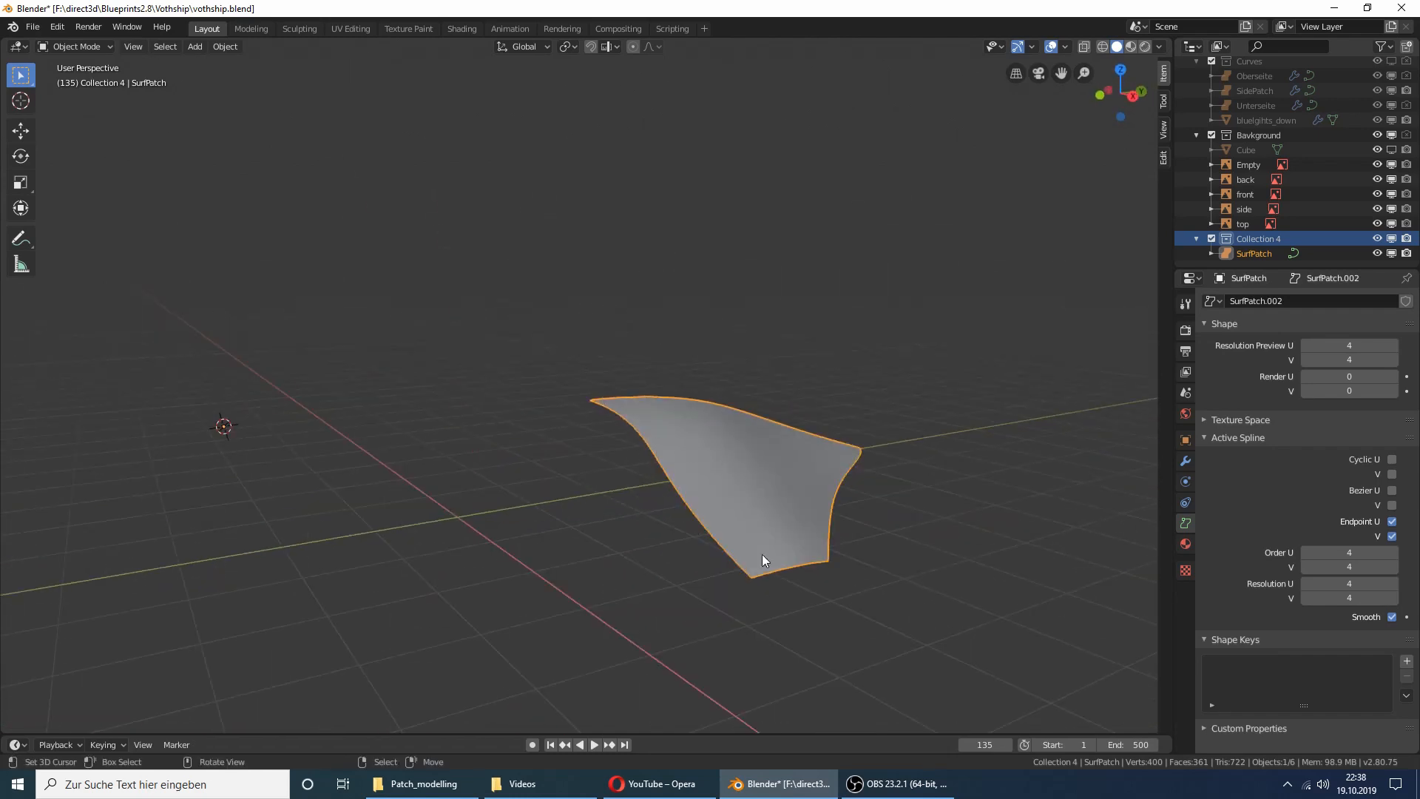
Step: Inspect the finished wing patch against the front blueprint and delete the SurfPatch object from the scene
middle_drag(810, 549, 711, 544)
middle_drag(729, 592, 814, 685)
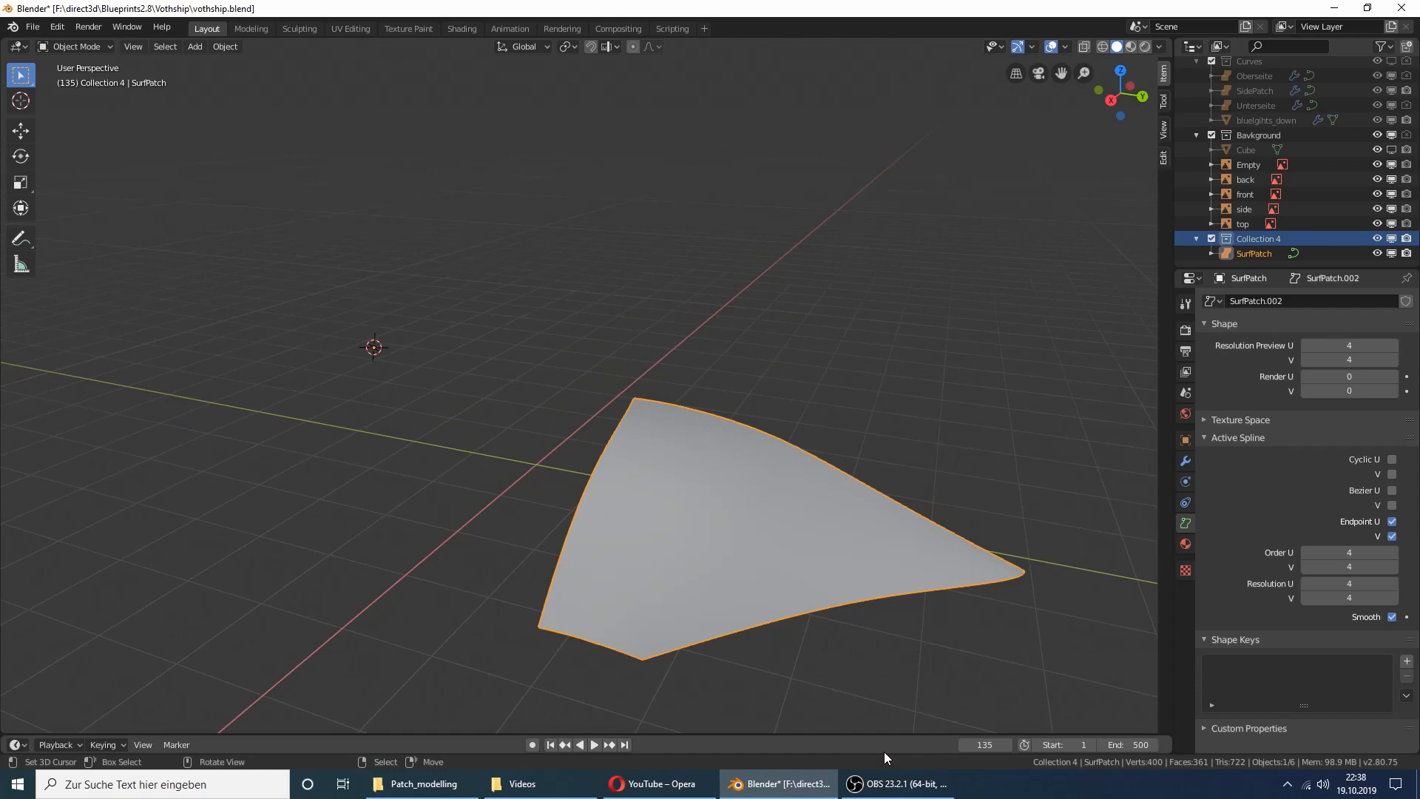
key(KP_1)
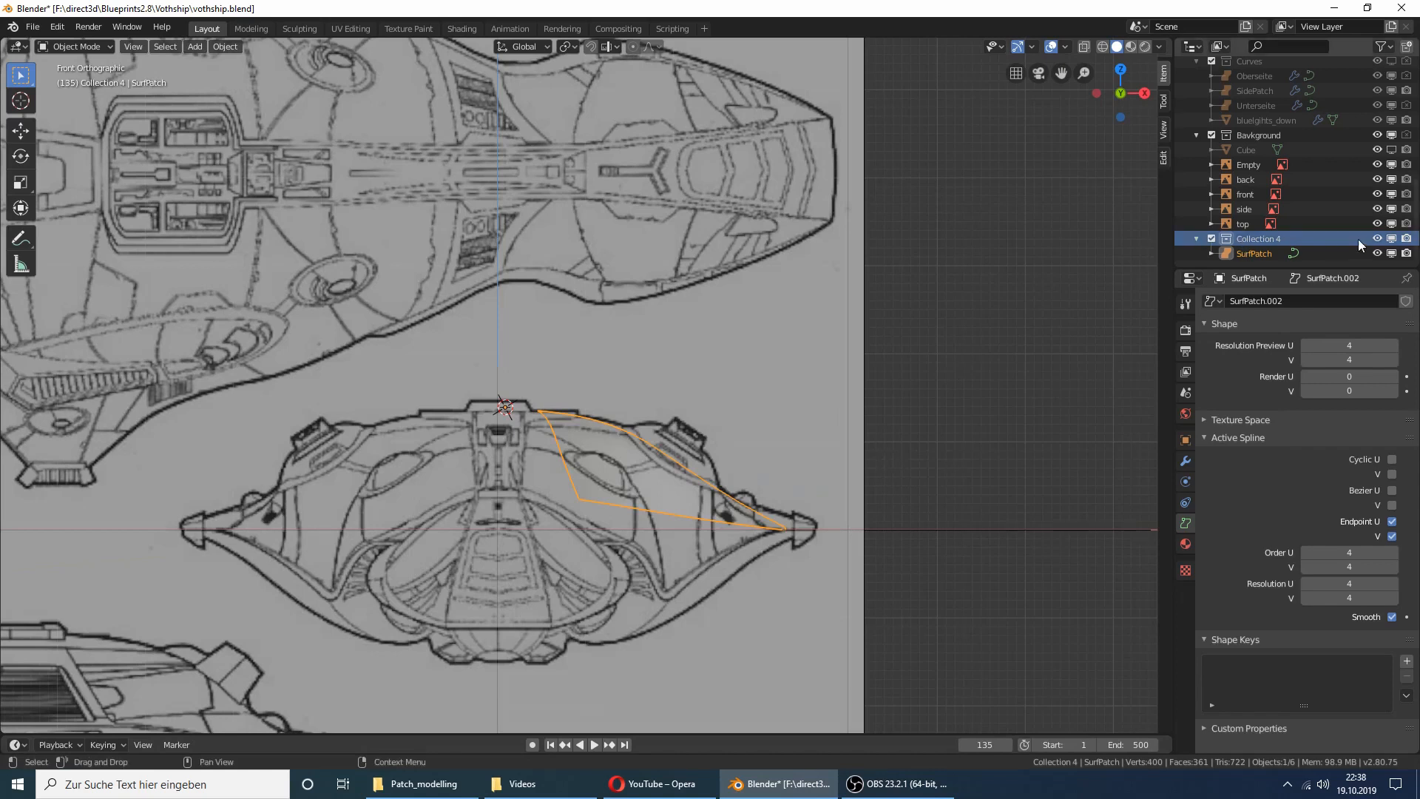
click(1254, 252)
right_click(1253, 253)
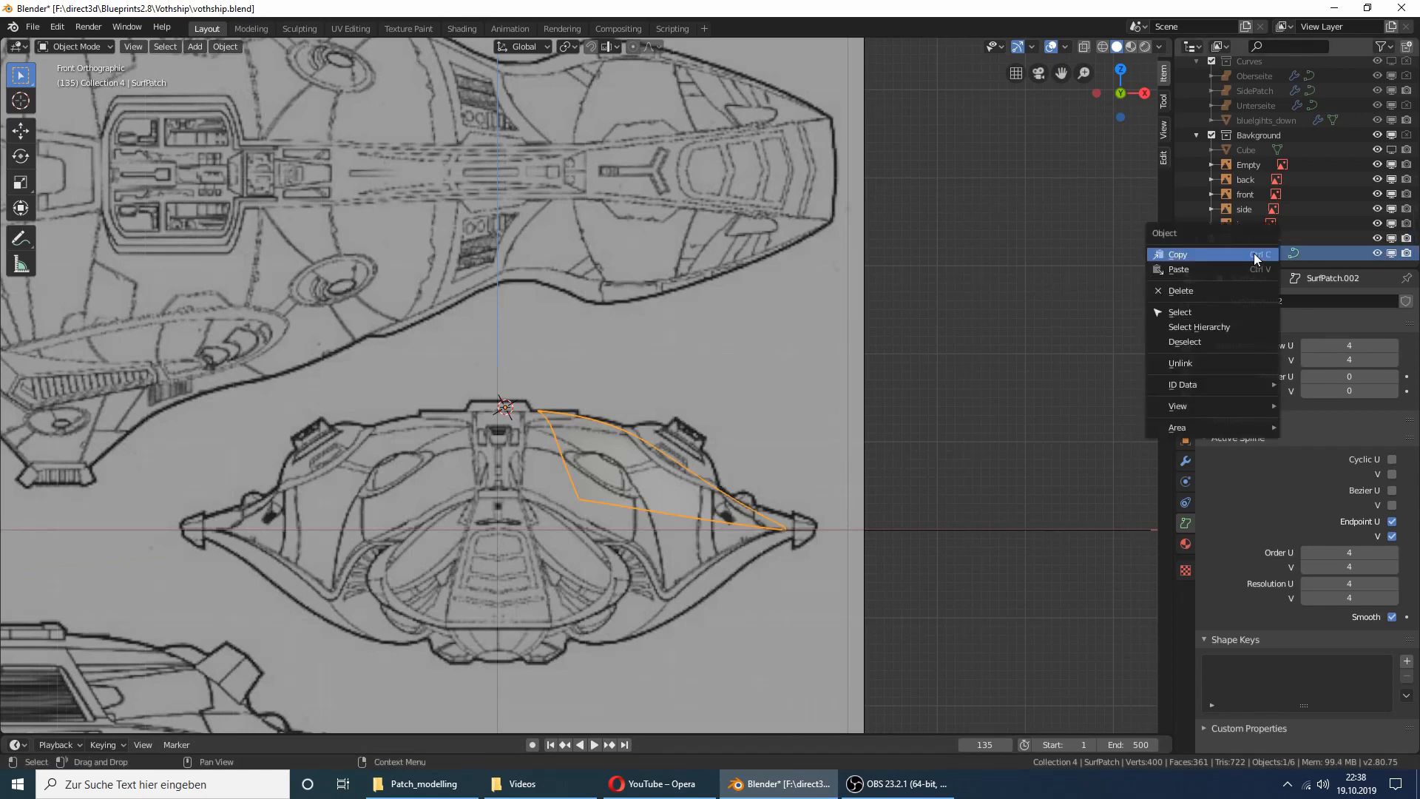
click(1244, 258)
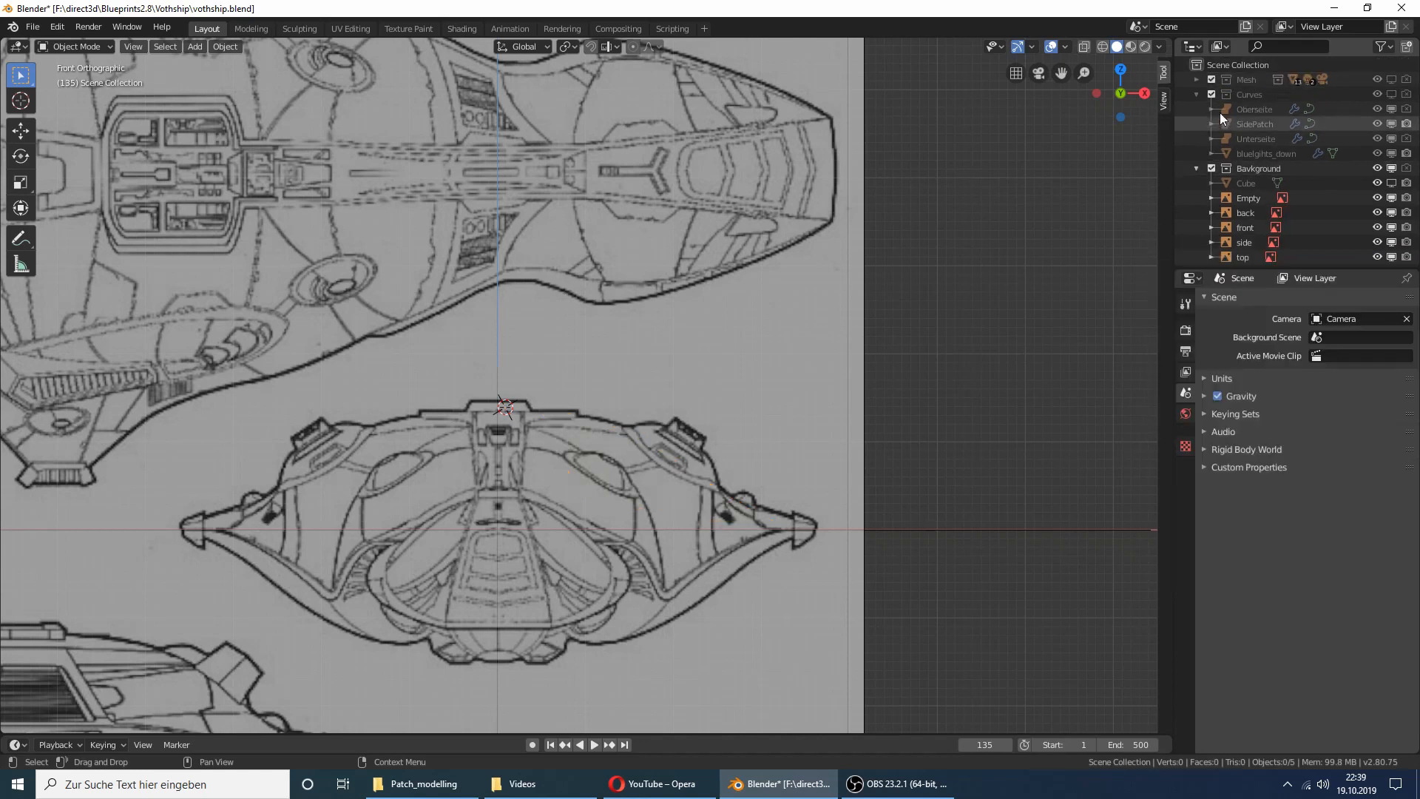
Step: Show the Curves collection in the viewport, select the Oberseite surface and enter Edit Mode on it
click(1257, 97)
click(1393, 97)
middle_drag(732, 318, 866, 264)
click(624, 455)
key(Tab)
Step: Examine the Oberseite surface's control point grid against the side blueprint and from several perspective angles
middle_drag(623, 454, 441, 420)
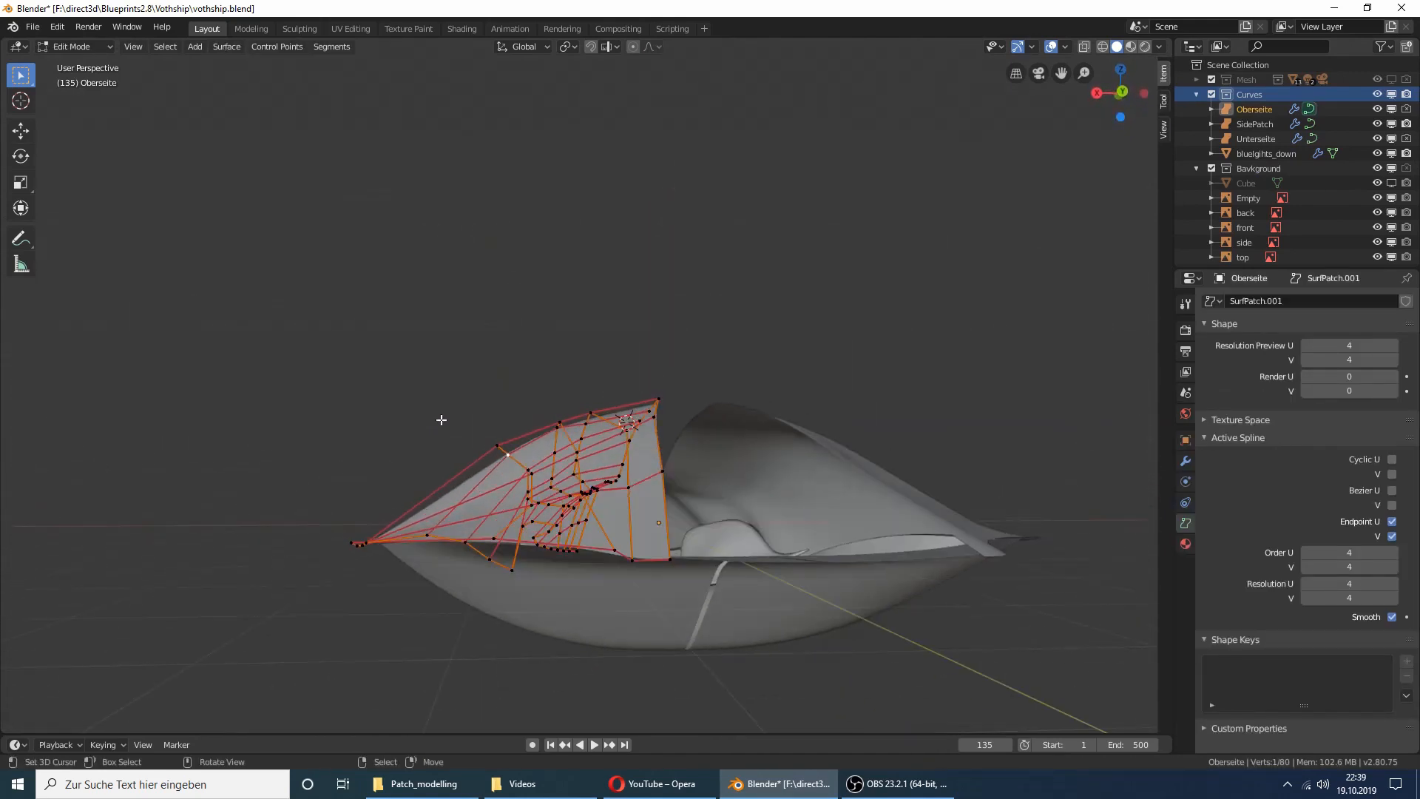
key(KP_3)
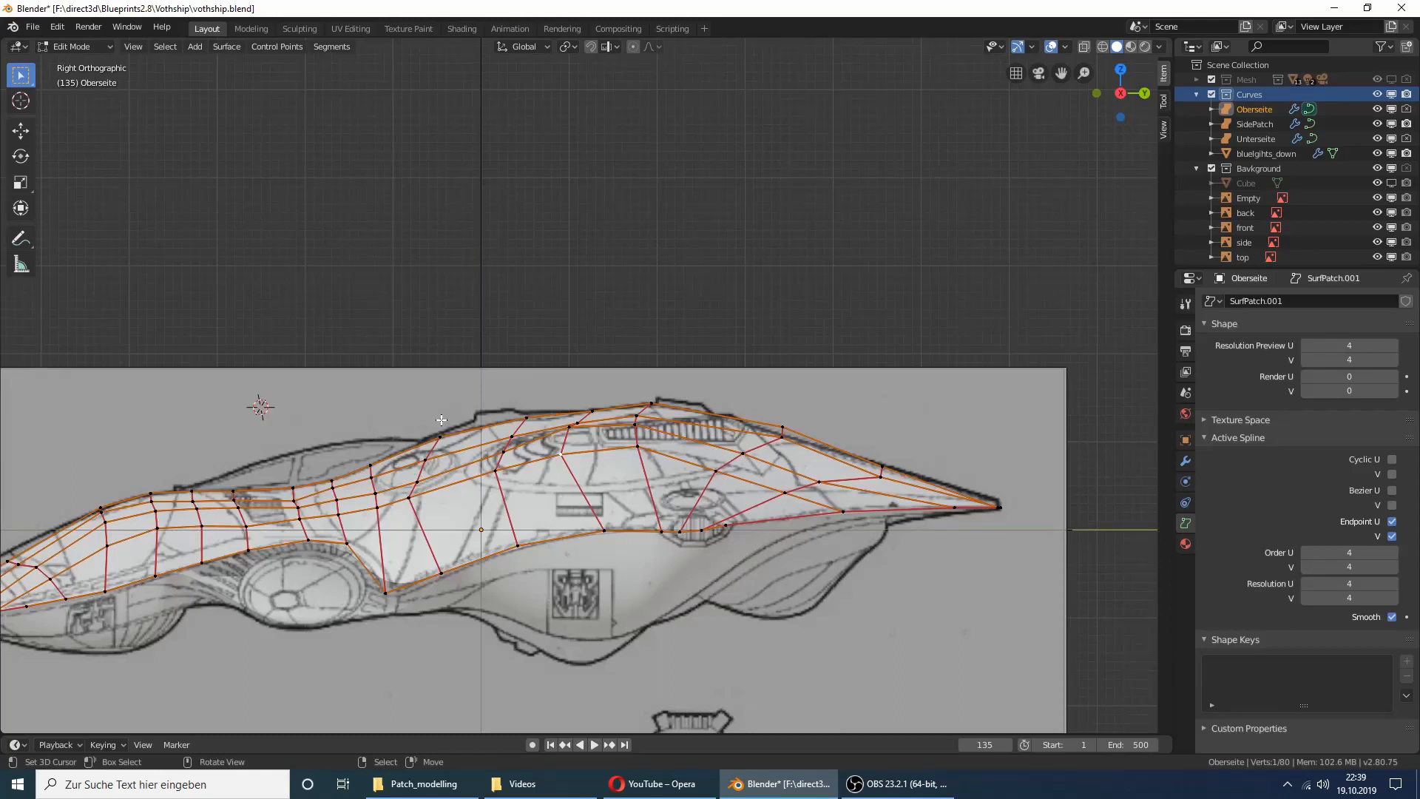
middle_drag(573, 383, 649, 419)
middle_drag(716, 469, 814, 444)
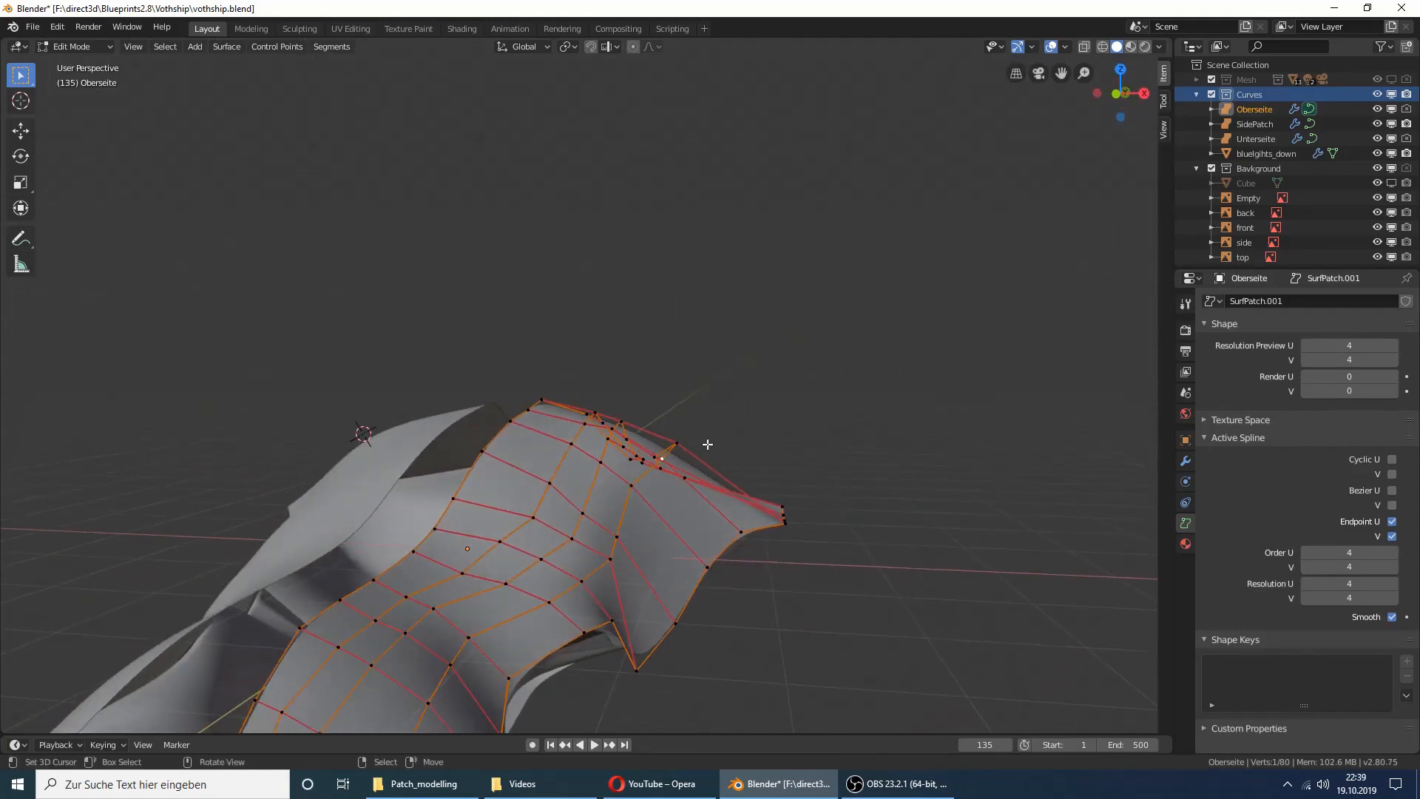
middle_drag(700, 444, 708, 431)
middle_drag(622, 471, 529, 475)
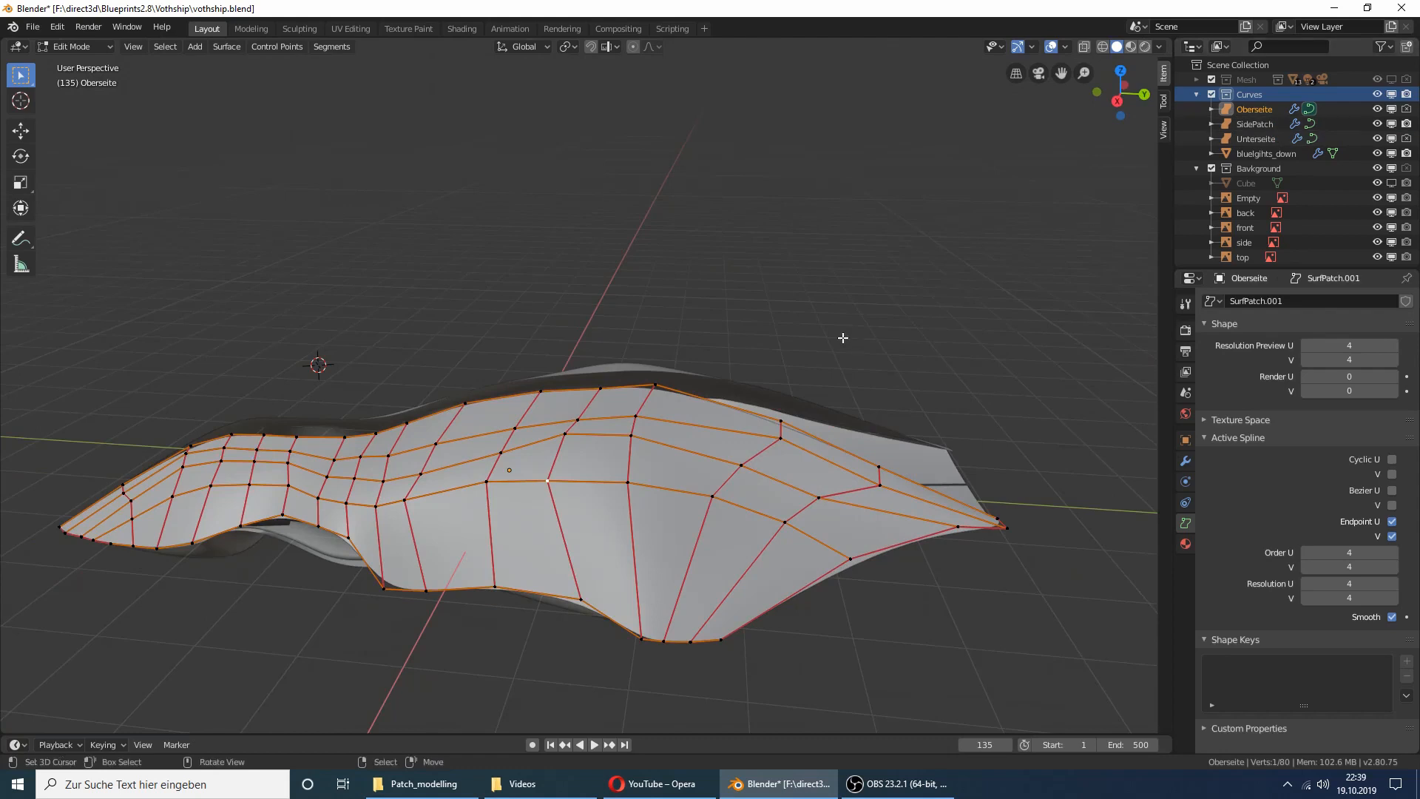
mouse_move(840, 336)
middle_down()
mouse_move(693, 345)
mouse_move(672, 332)
mouse_move(673, 307)
mouse_move(778, 356)
mouse_move(861, 338)
middle_up()
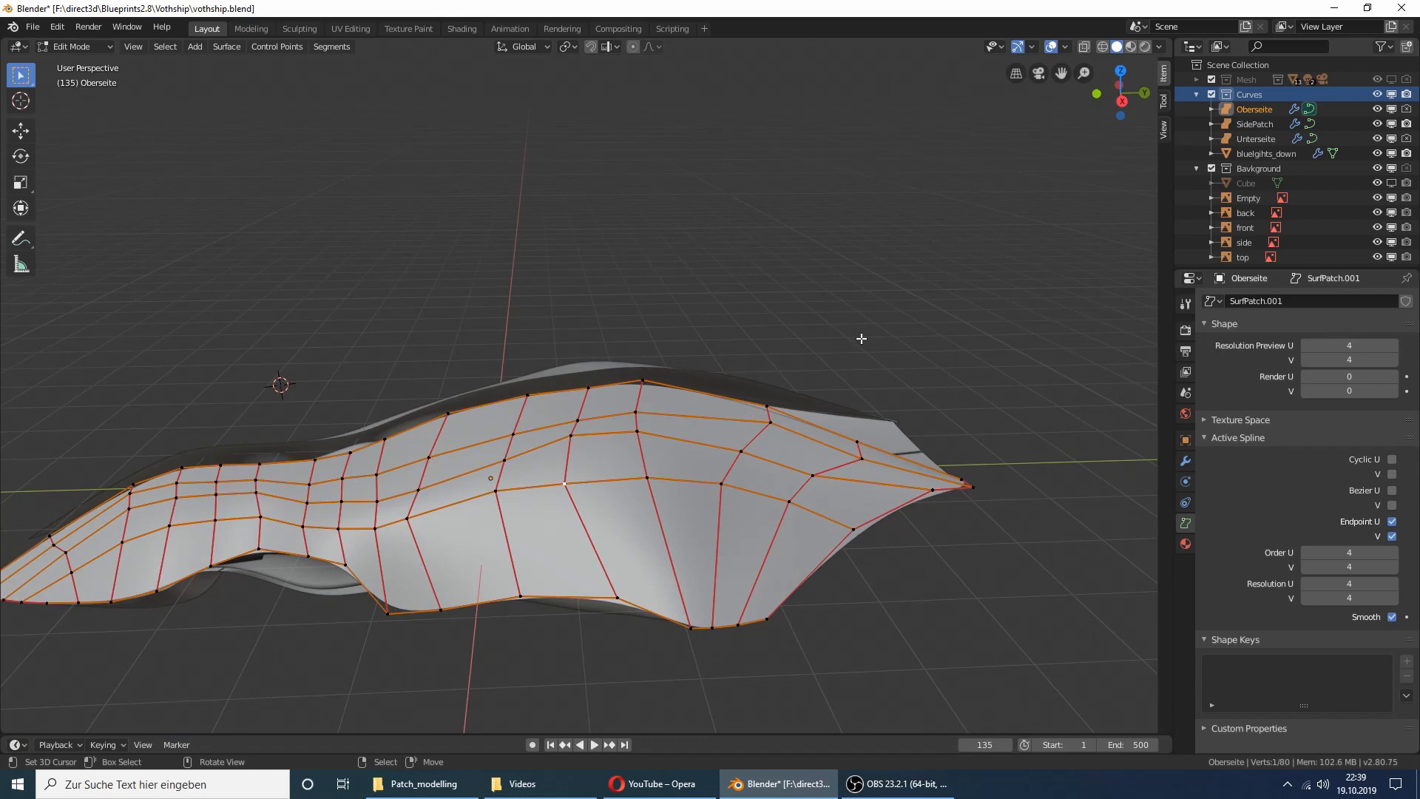
Step: Return to Object Mode and locate the option that converts the Oberseite surface into a mesh
key(Tab)
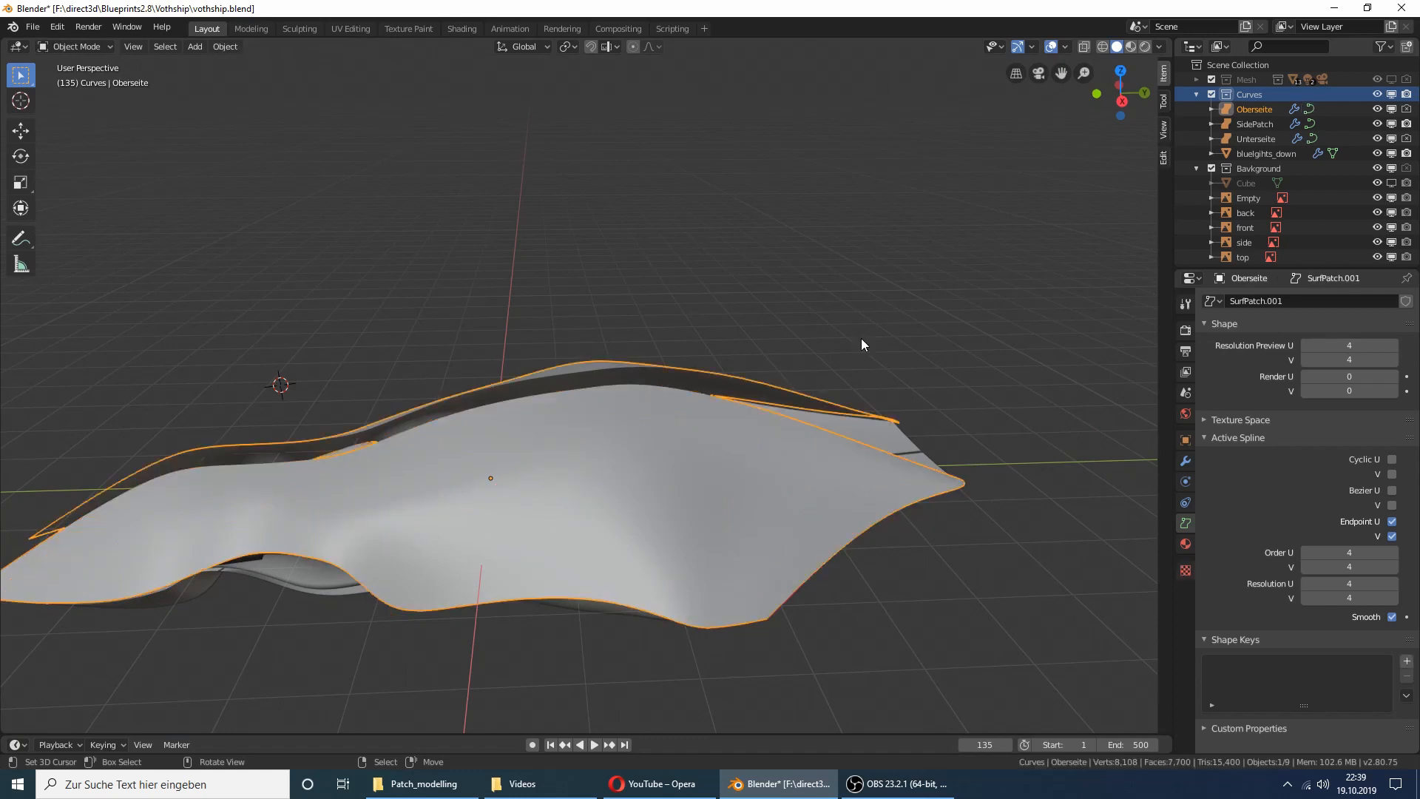
click(226, 47)
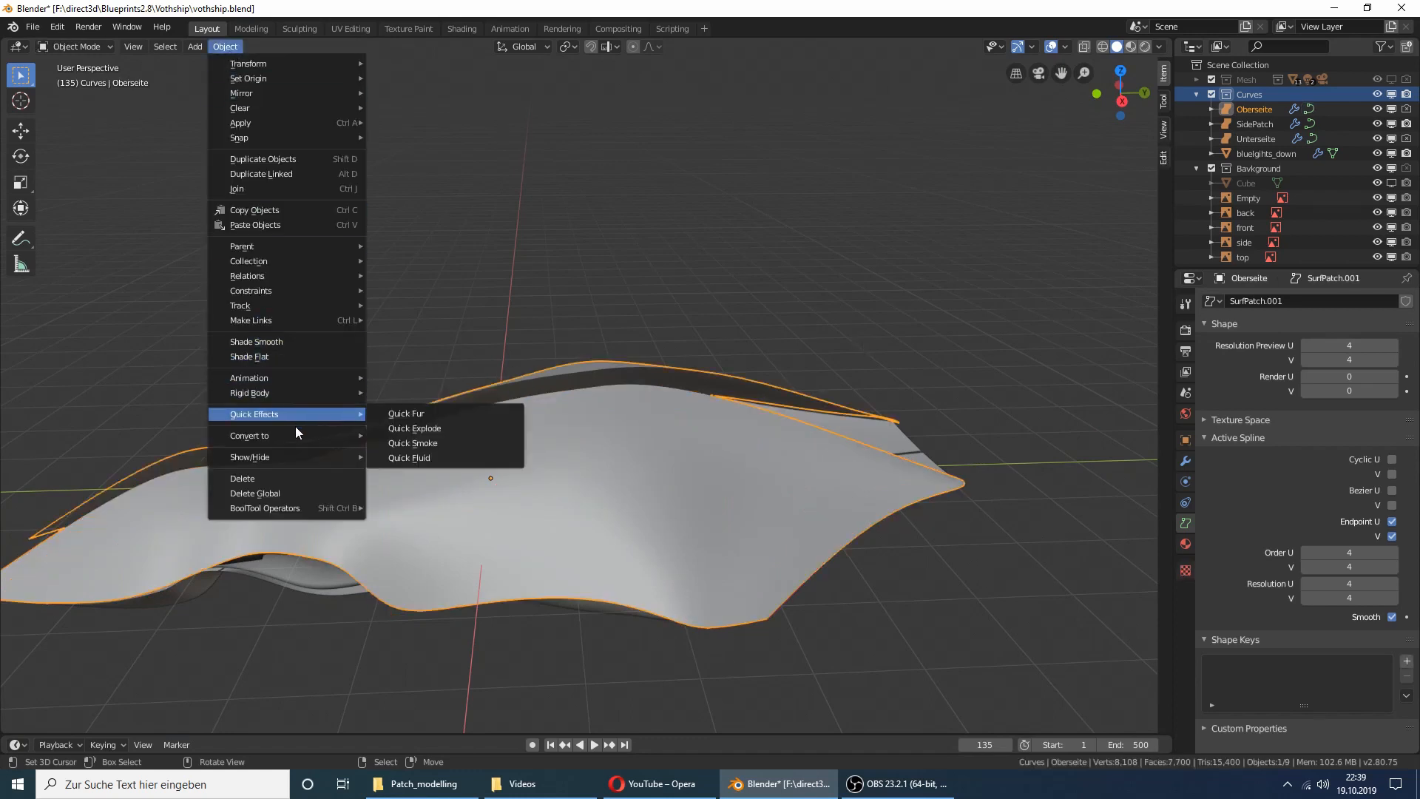
mouse_move(295, 434)
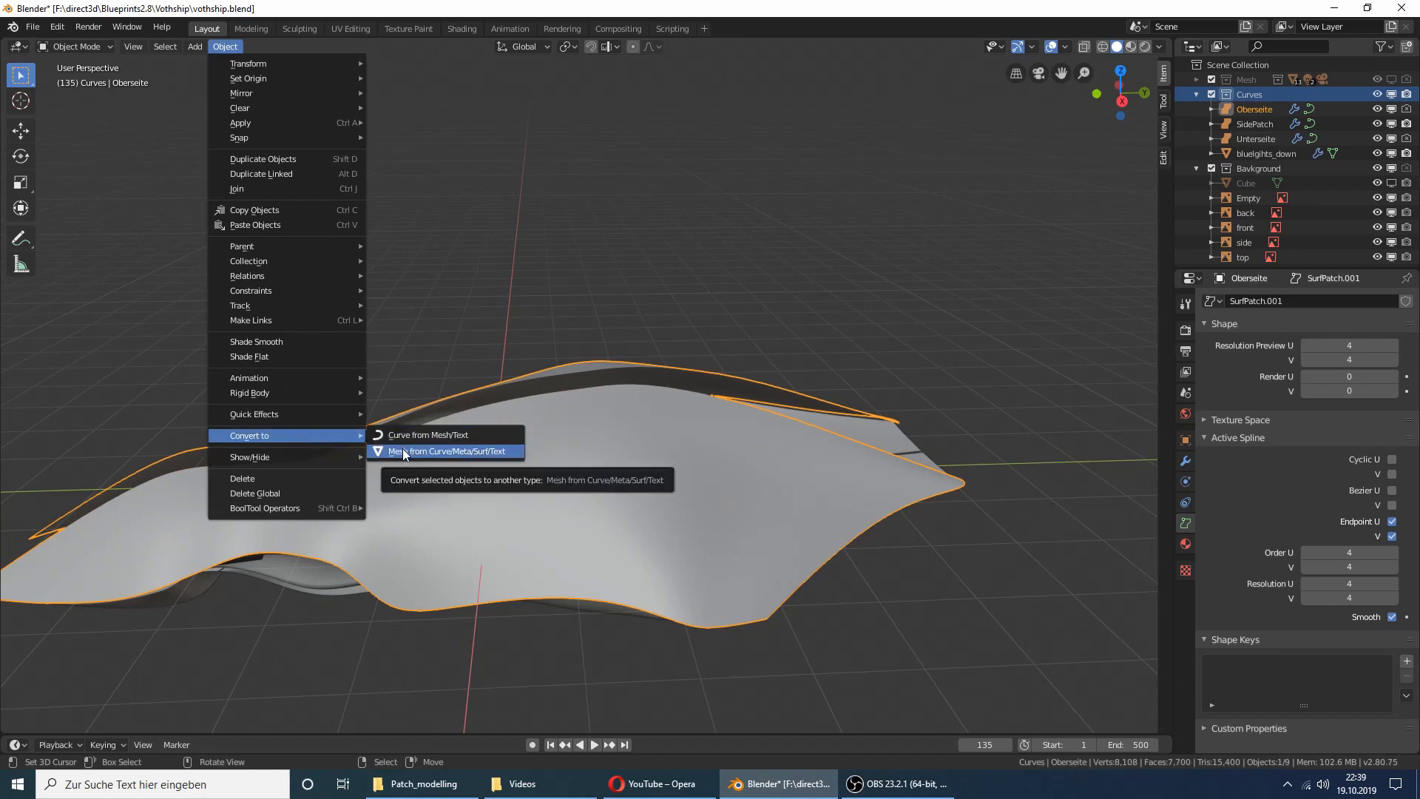
Step: Examine the hull surfaces from below, select SidePatch and check how its edges meet the neighbouring surfaces
middle_drag(650, 226, 738, 134)
middle_drag(644, 383, 508, 333)
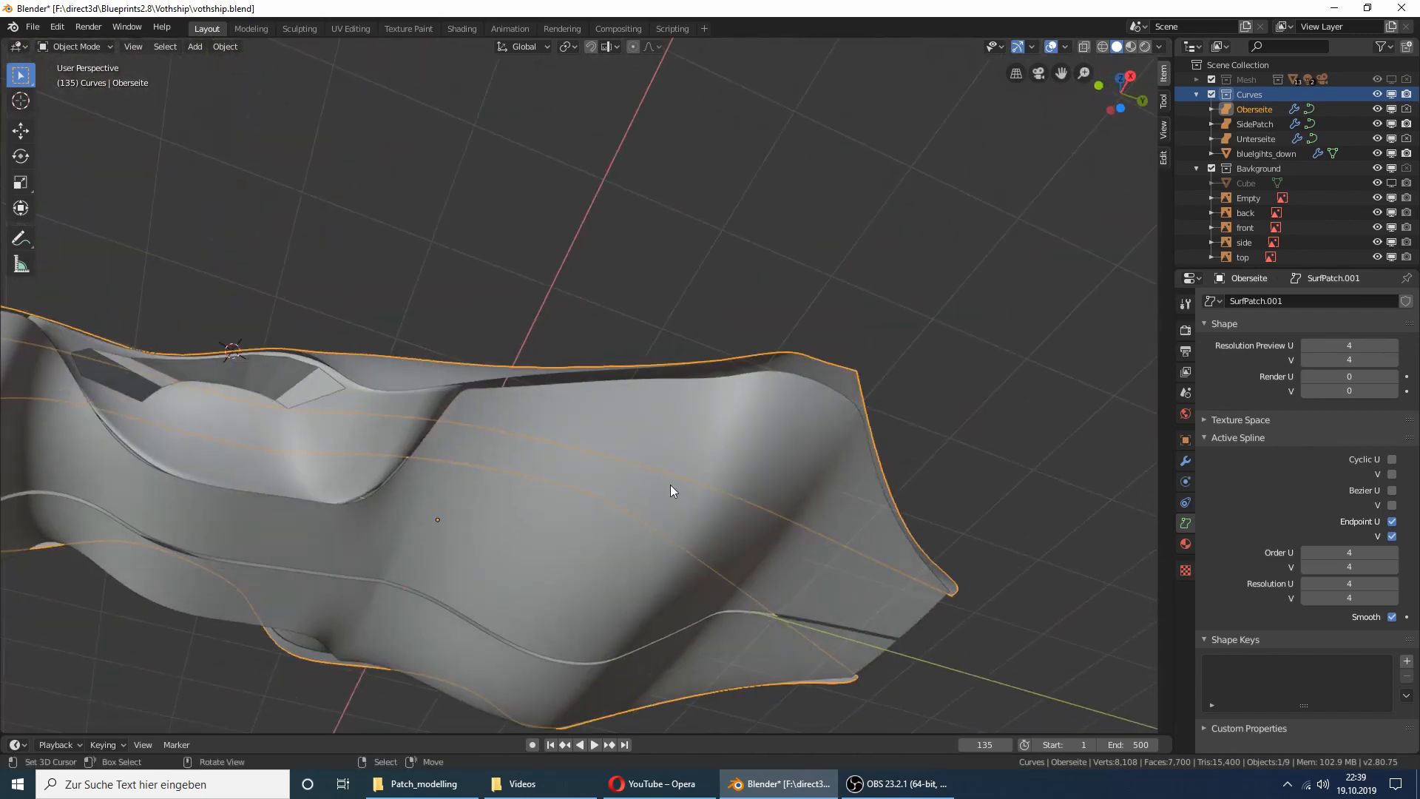
middle_drag(729, 434, 559, 408)
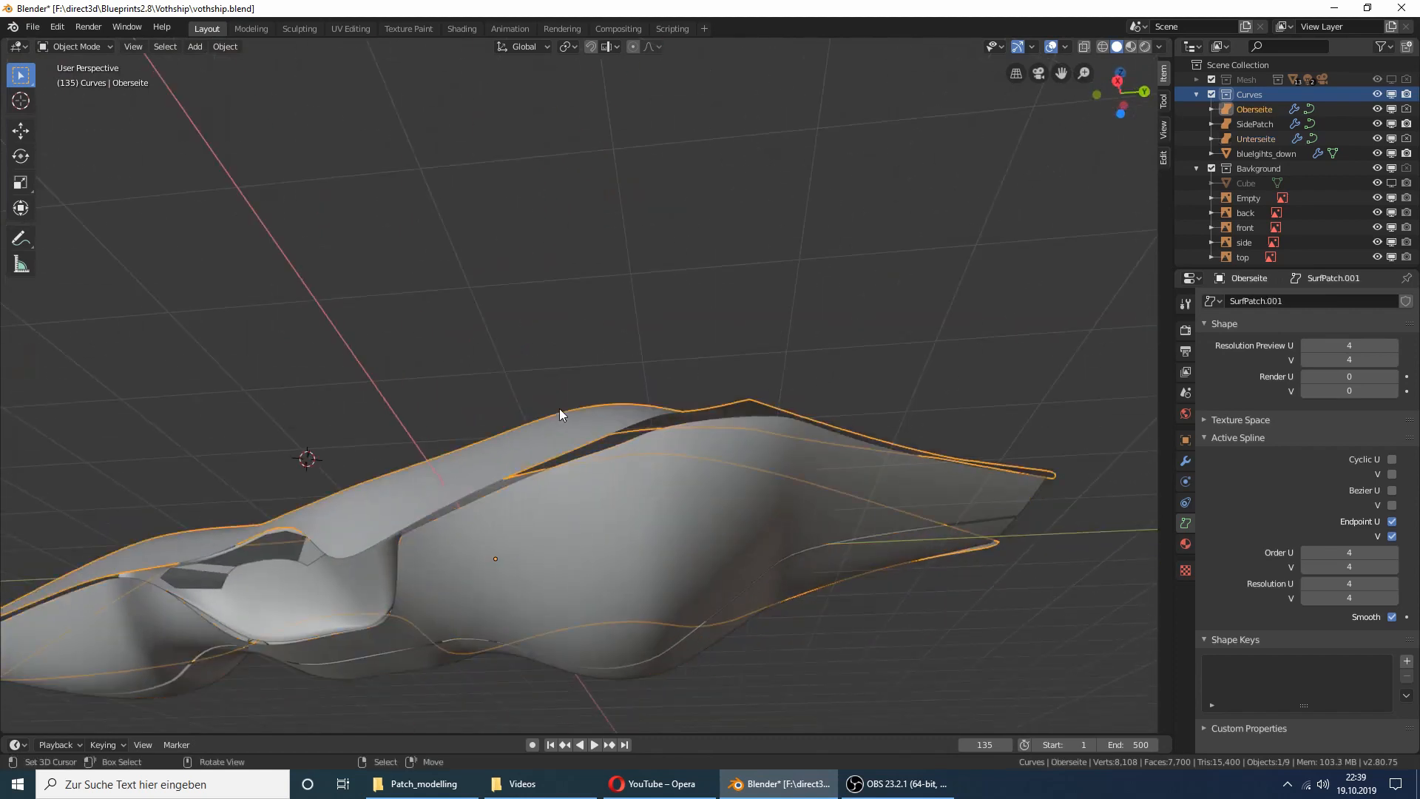
mouse_move(599, 476)
middle_down()
mouse_move(589, 459)
mouse_move(697, 466)
mouse_move(624, 464)
middle_up()
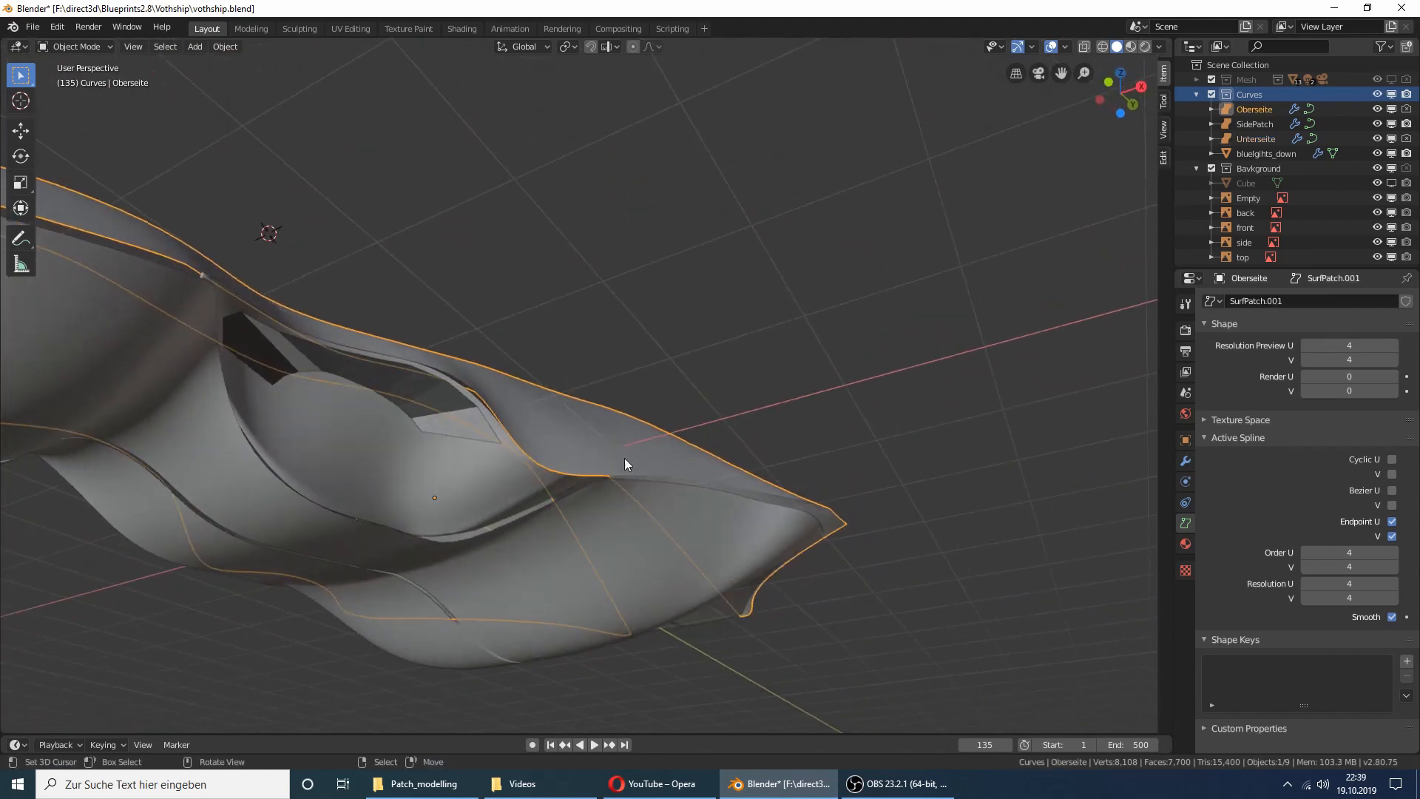
click(460, 474)
mouse_move(445, 467)
middle_down()
mouse_move(397, 503)
mouse_move(446, 489)
middle_up()
middle_drag(258, 471, 292, 446)
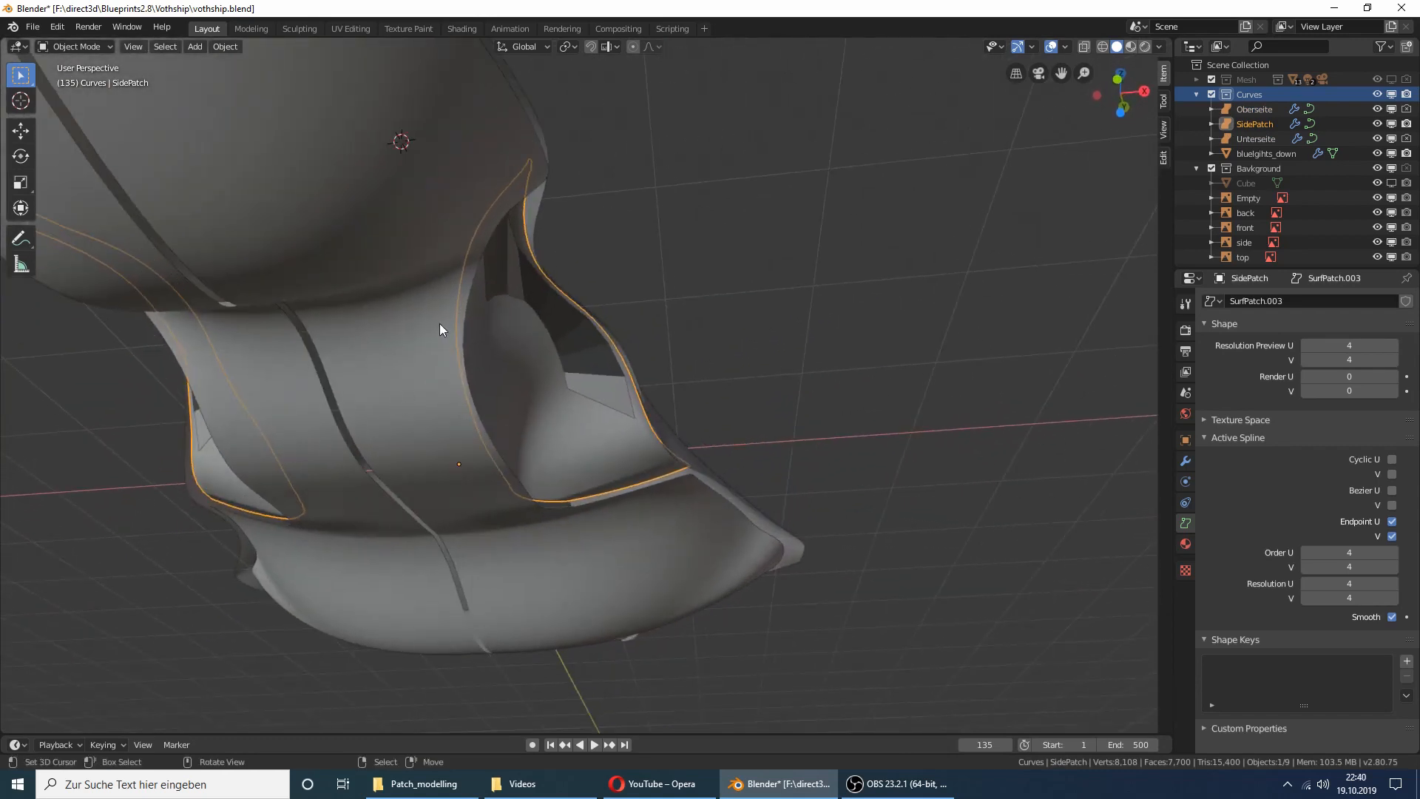
middle_drag(440, 327, 412, 344)
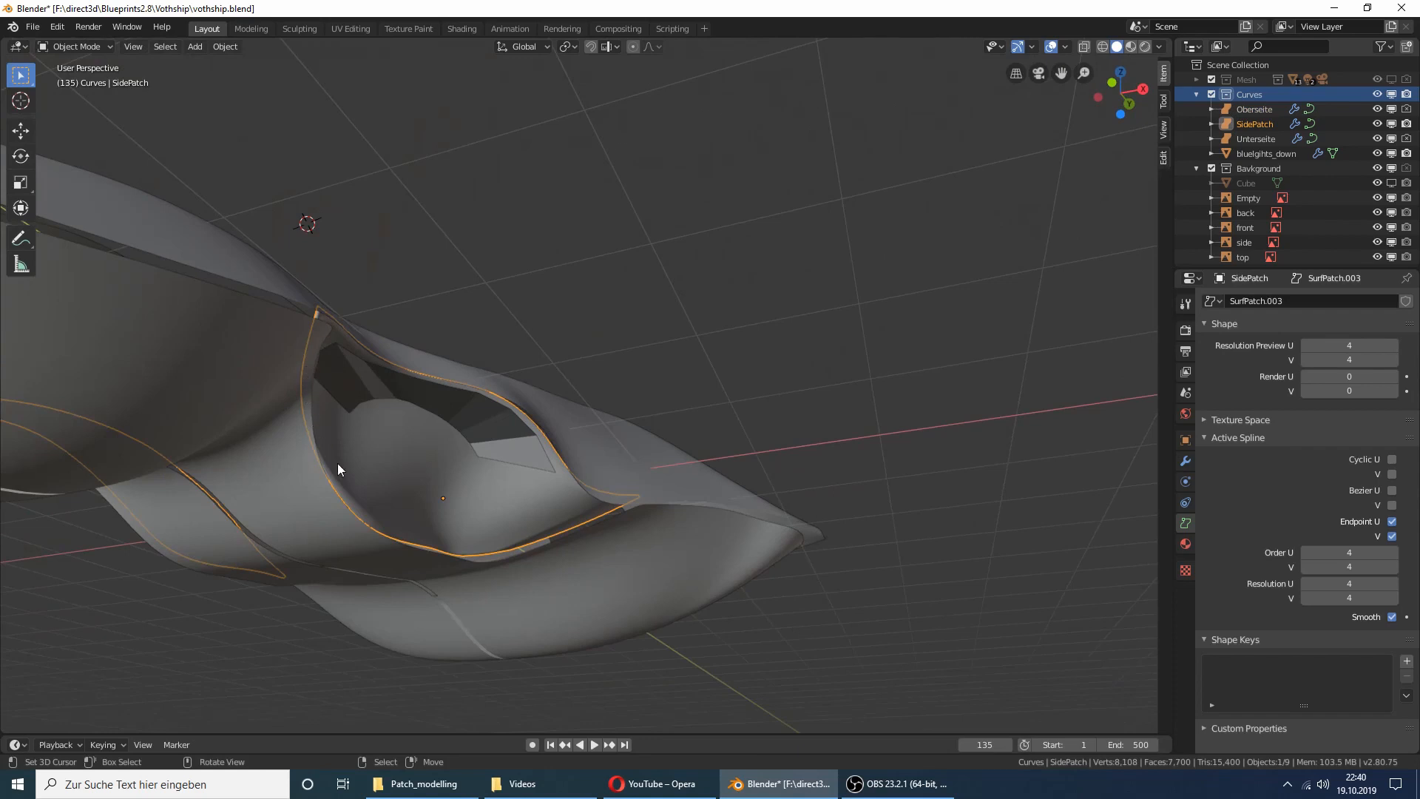
Step: Select the Unterseite surface and examine its outline and the seams where it meets the side and upper surfaces
middle_drag(477, 504, 469, 206)
middle_drag(403, 292, 355, 323)
click(392, 236)
middle_drag(334, 232, 361, 224)
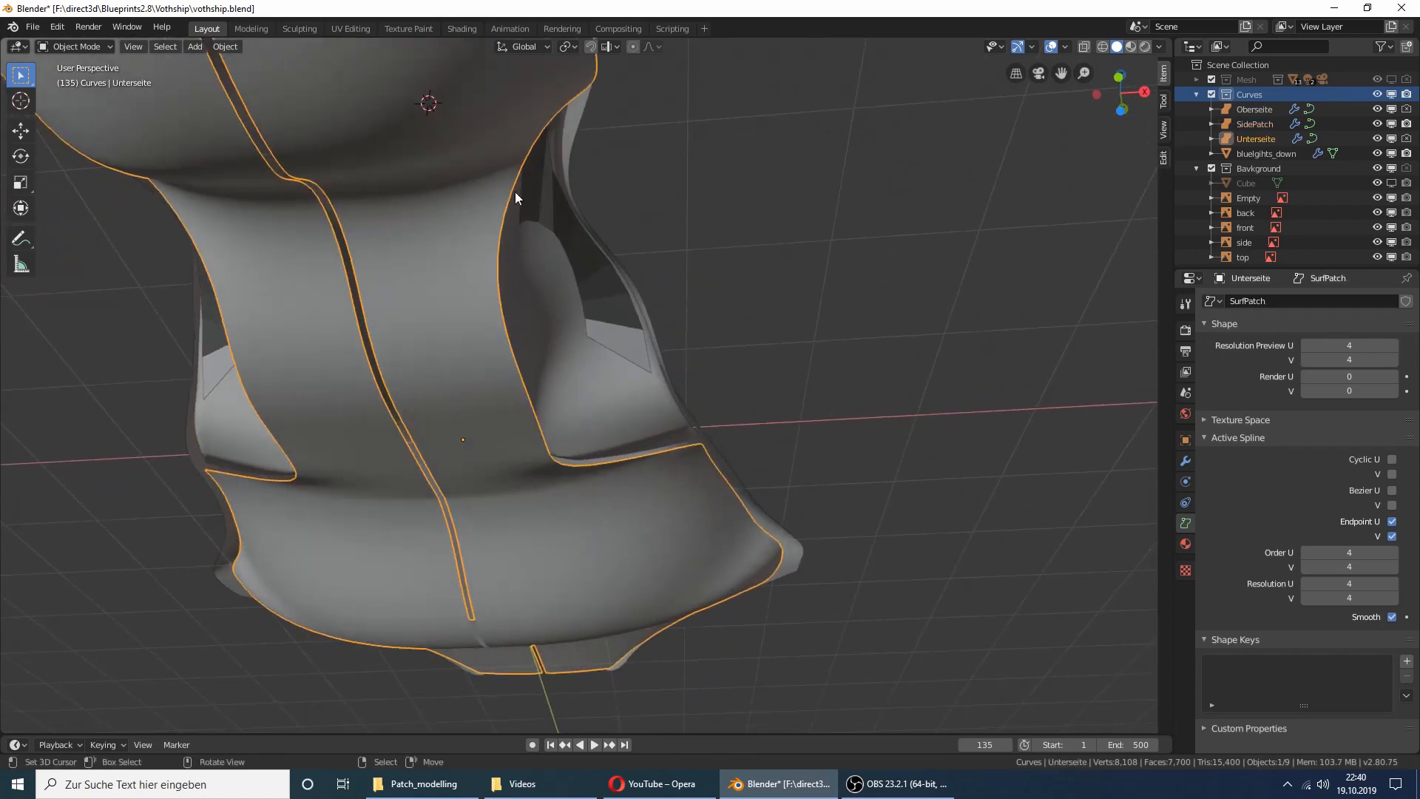
middle_drag(515, 194, 384, 408)
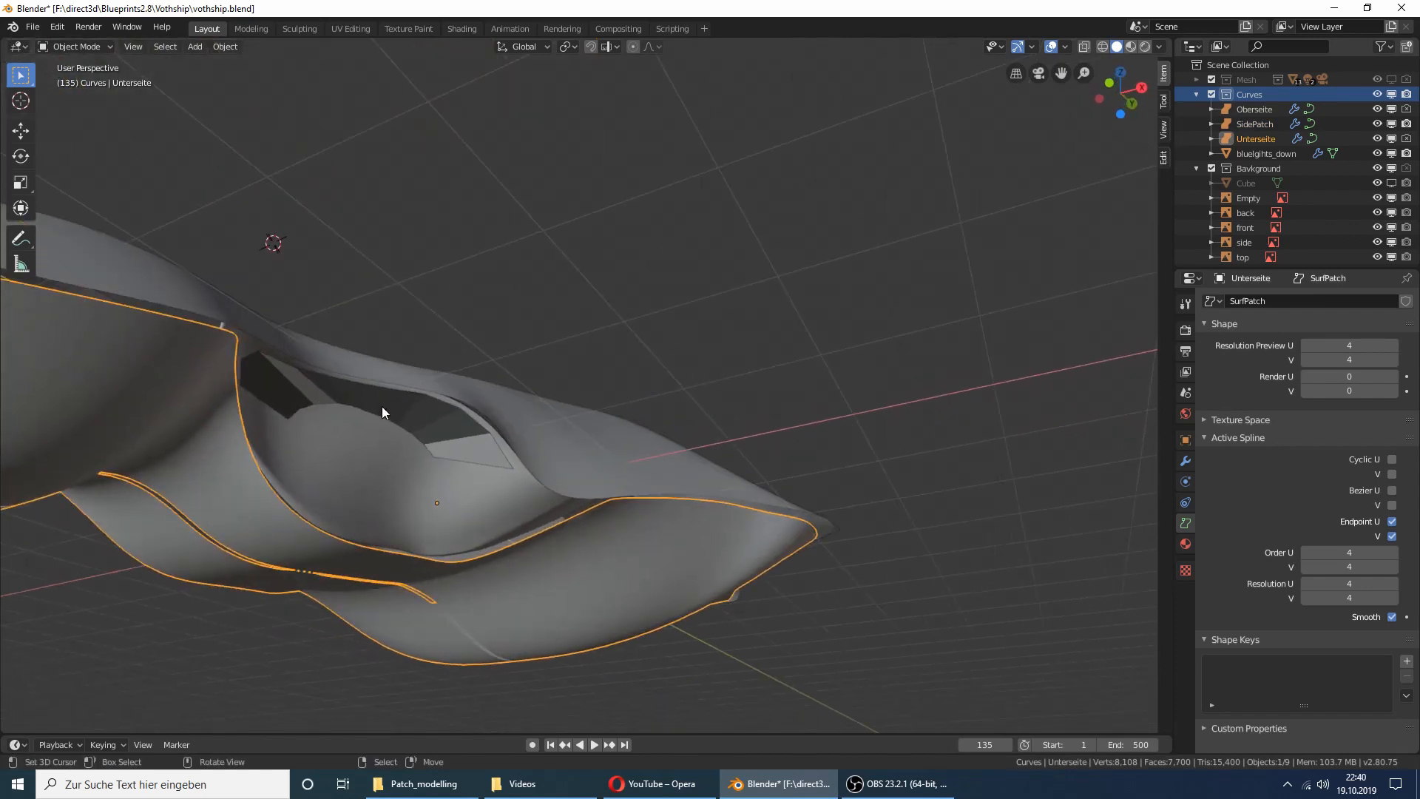
middle_drag(494, 500, 739, 496)
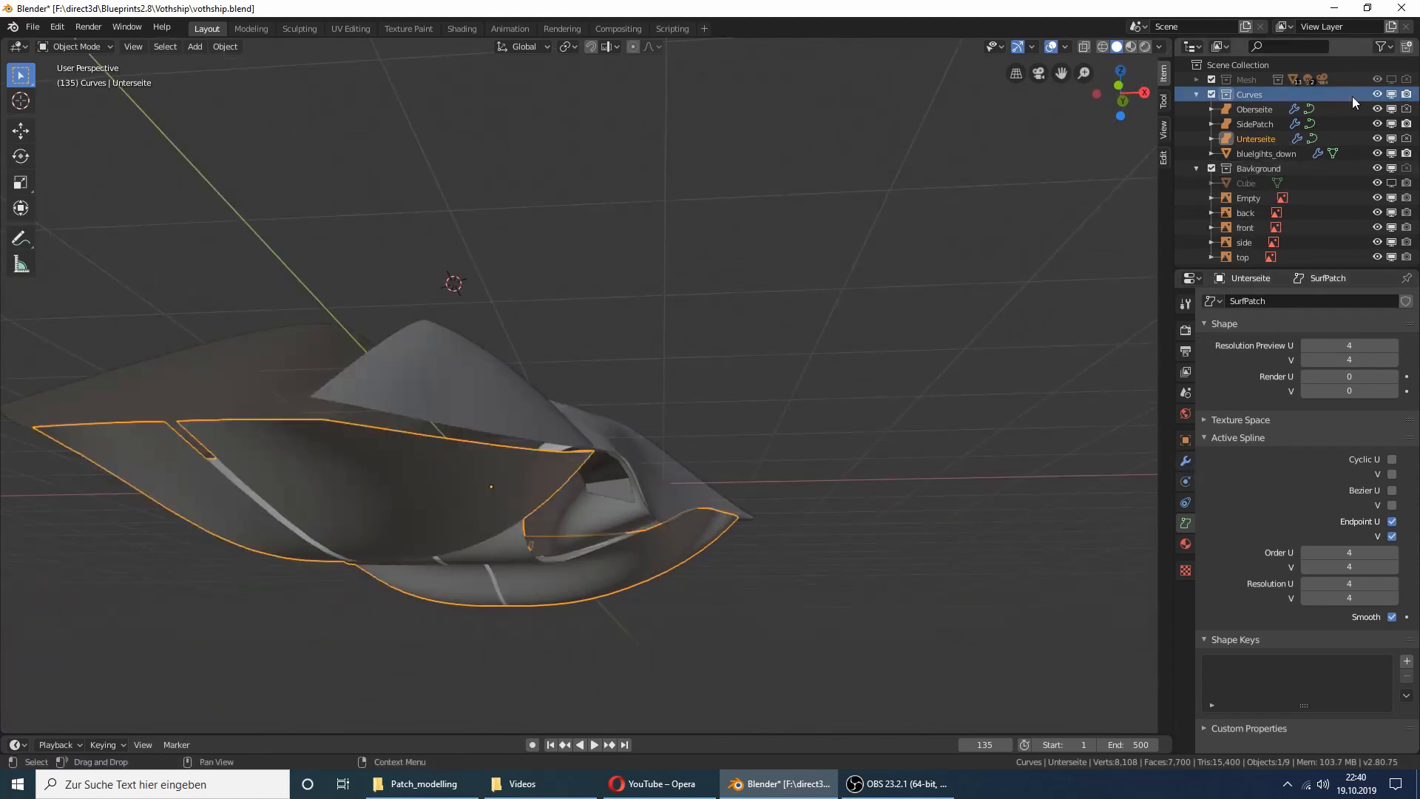
Step: Hide the Curves collection, expand the Mesh collection with its Earth group collapsed, and show Mesh in the viewport
click(1391, 94)
click(1196, 79)
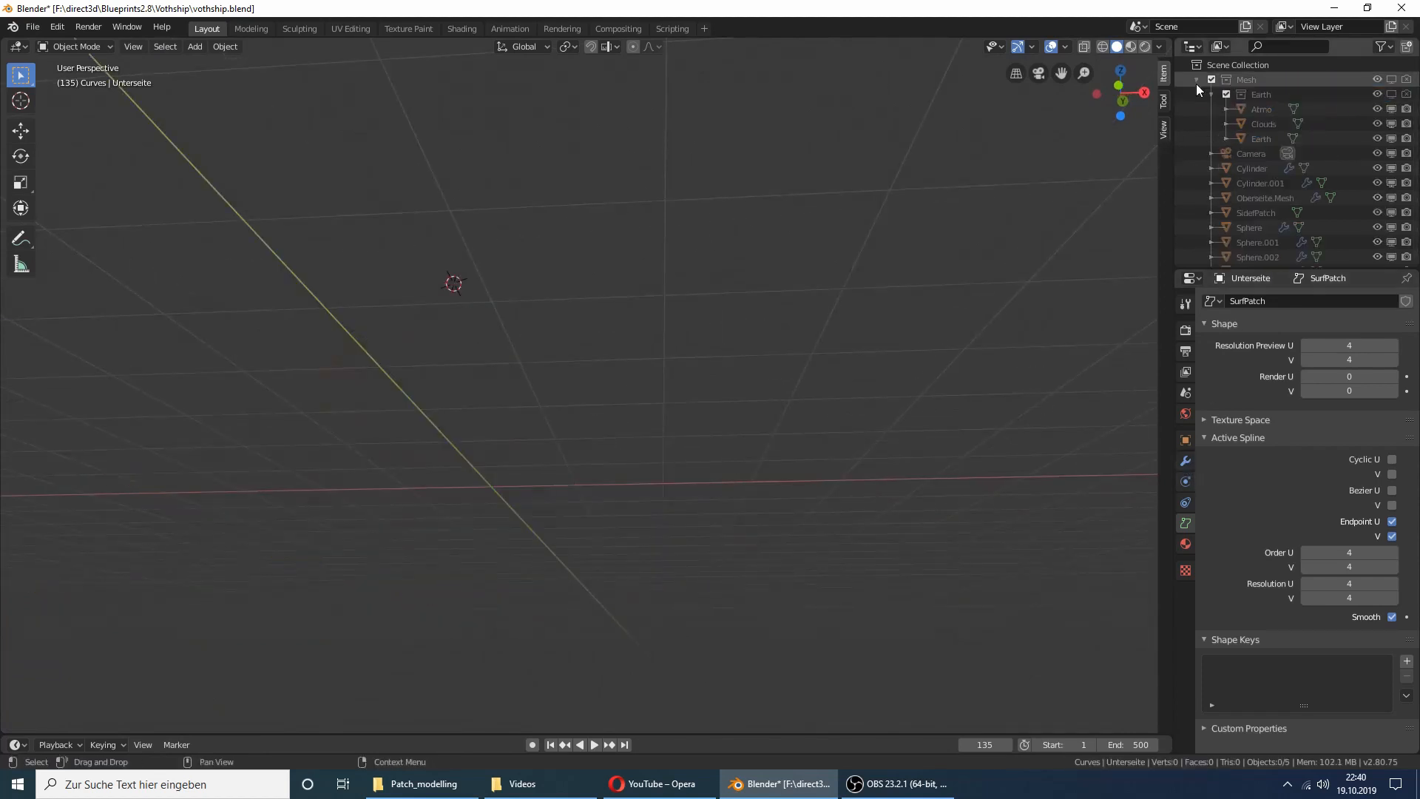
click(1208, 95)
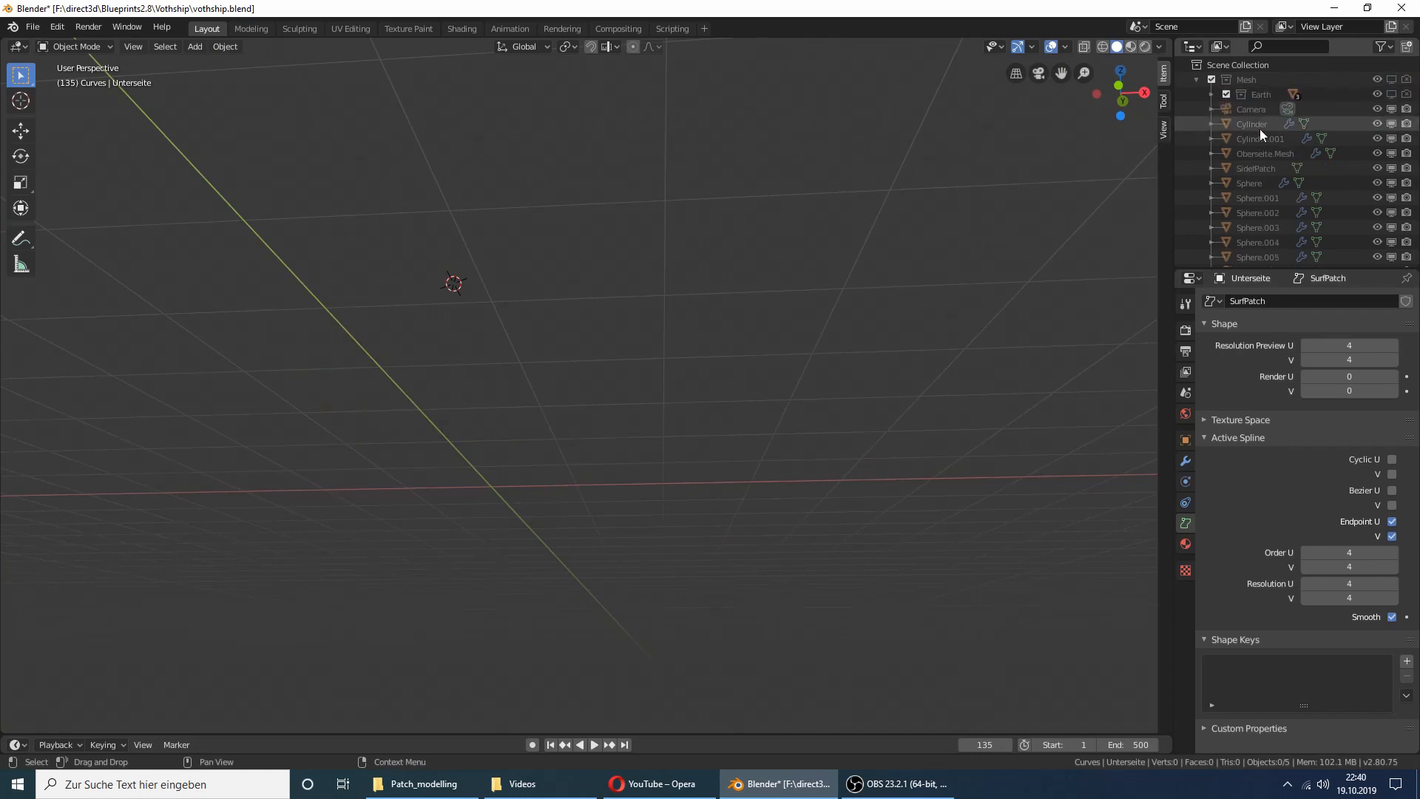
click(1390, 79)
Step: Examine the mesh hull's rim between upper and lower shells up close, and the detailed ship in rendered view
middle_drag(573, 462, 374, 393)
scroll(568, 402, up, 5)
scroll(568, 402, down, 2)
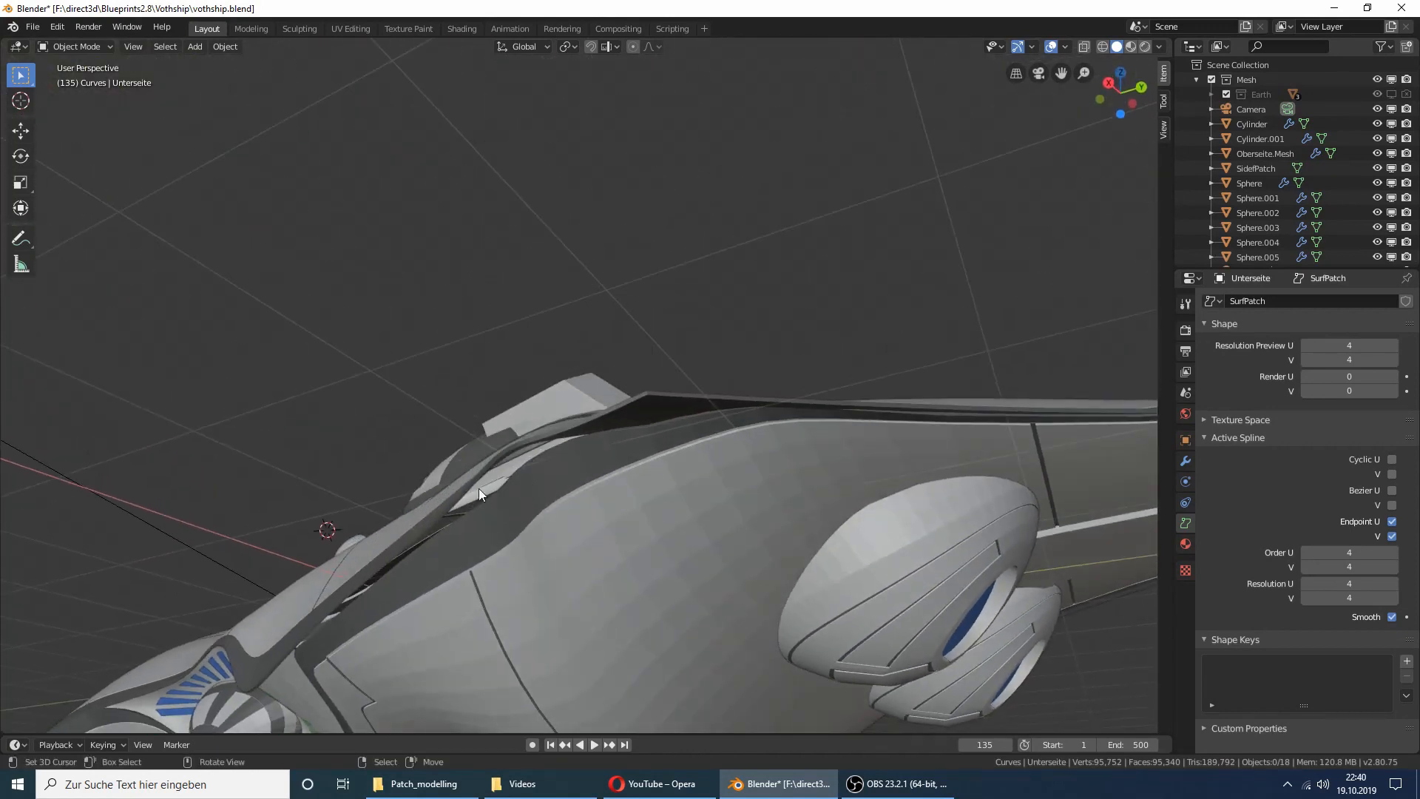
scroll(478, 488, up, 5)
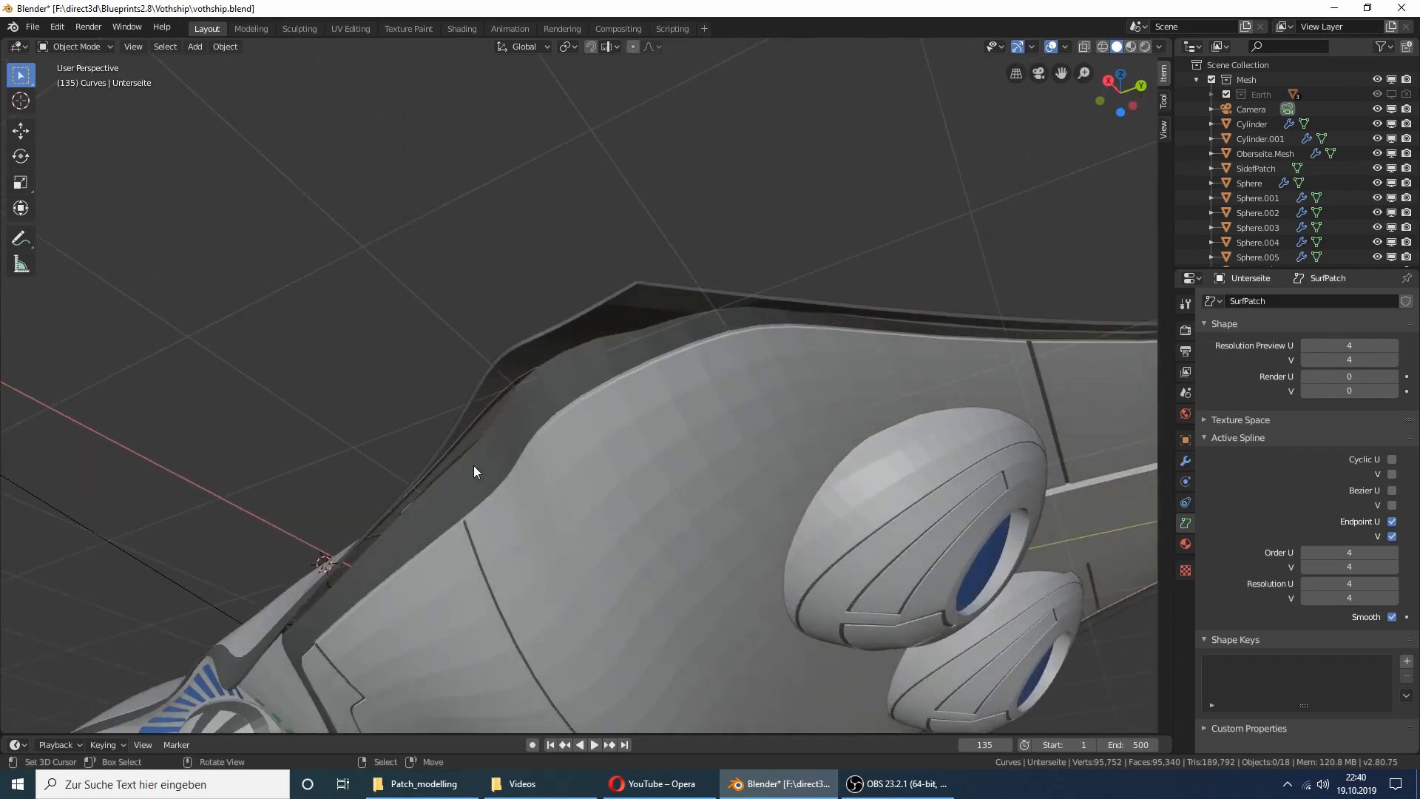
scroll(473, 471, up, 2)
middle_drag(463, 454, 540, 433)
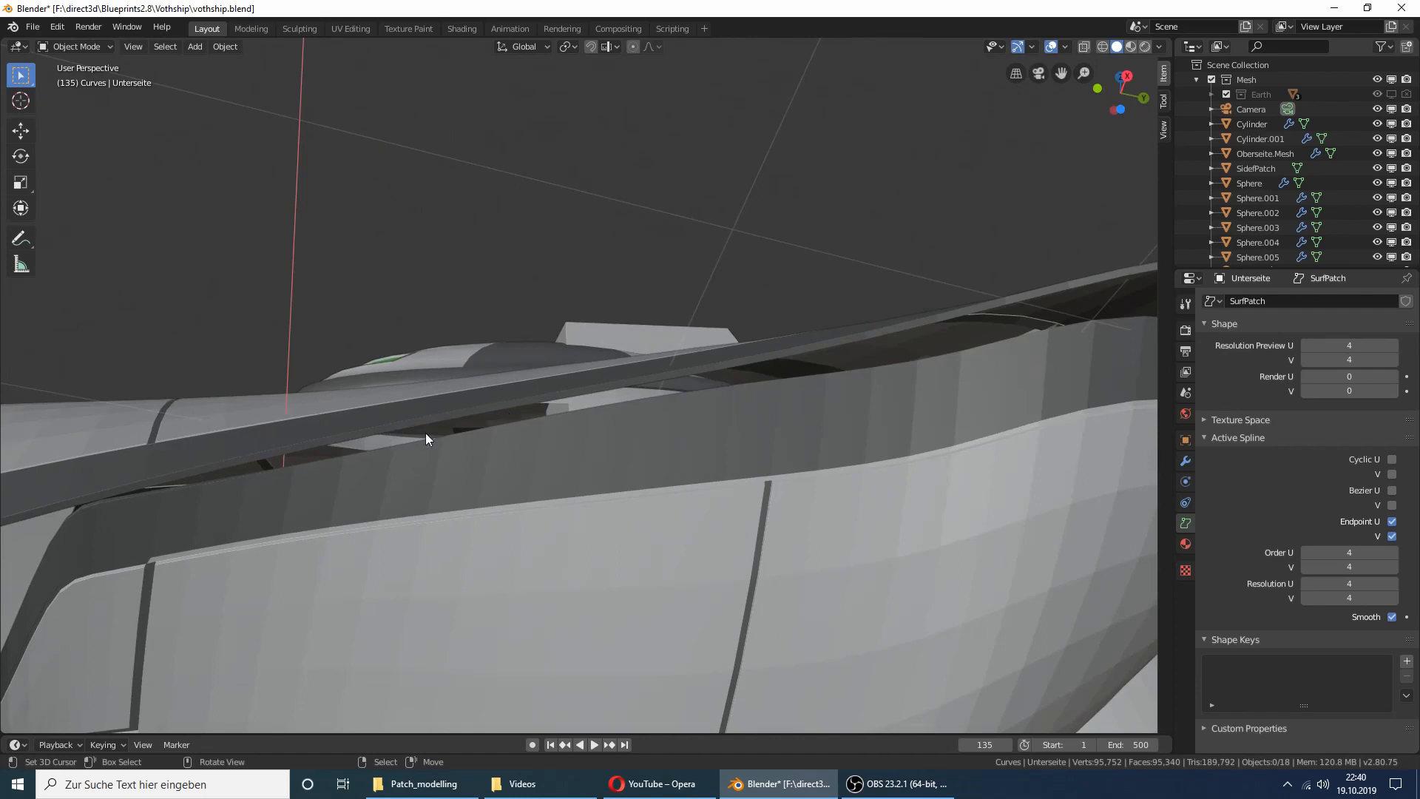
middle_drag(397, 442, 518, 454)
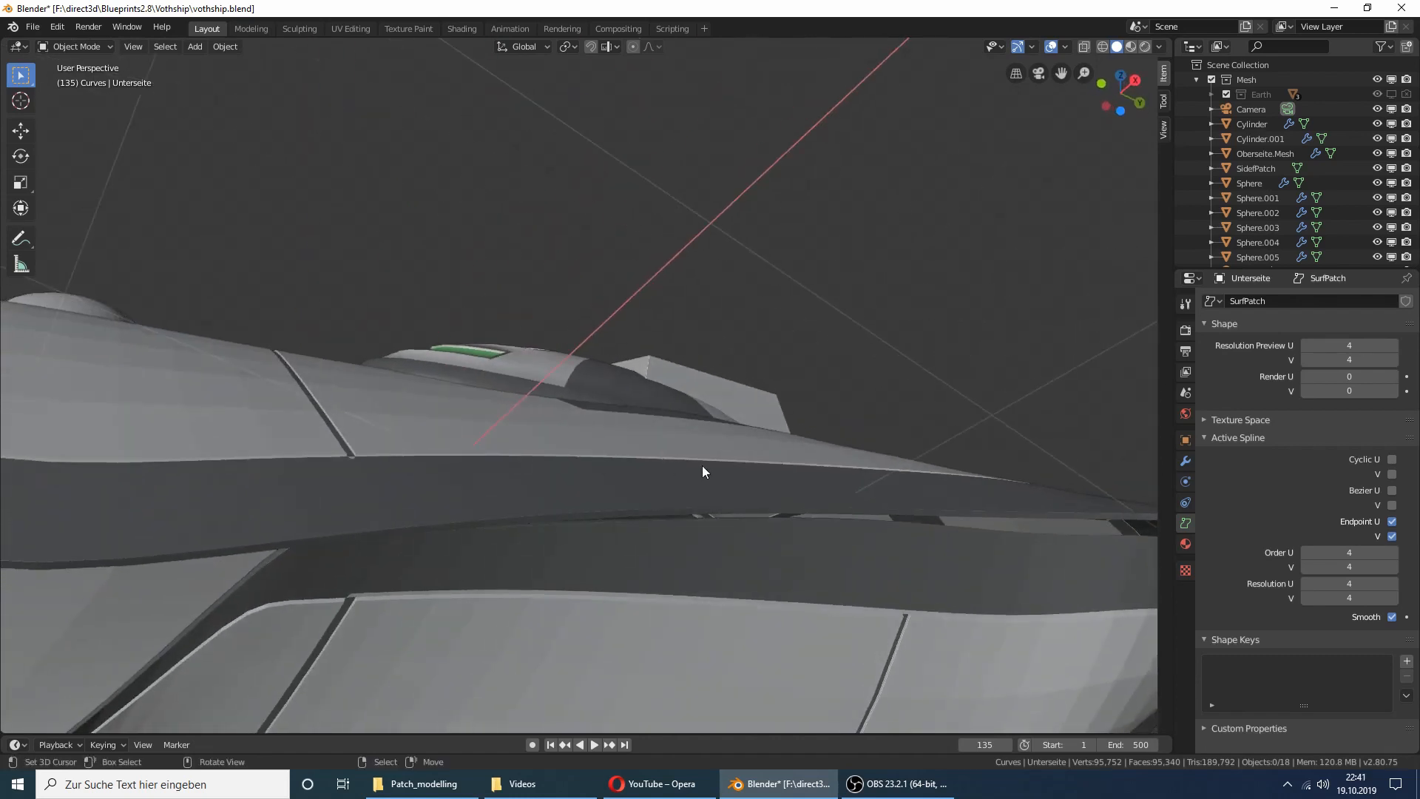
middle_drag(637, 506, 428, 467)
scroll(424, 462, down, 2)
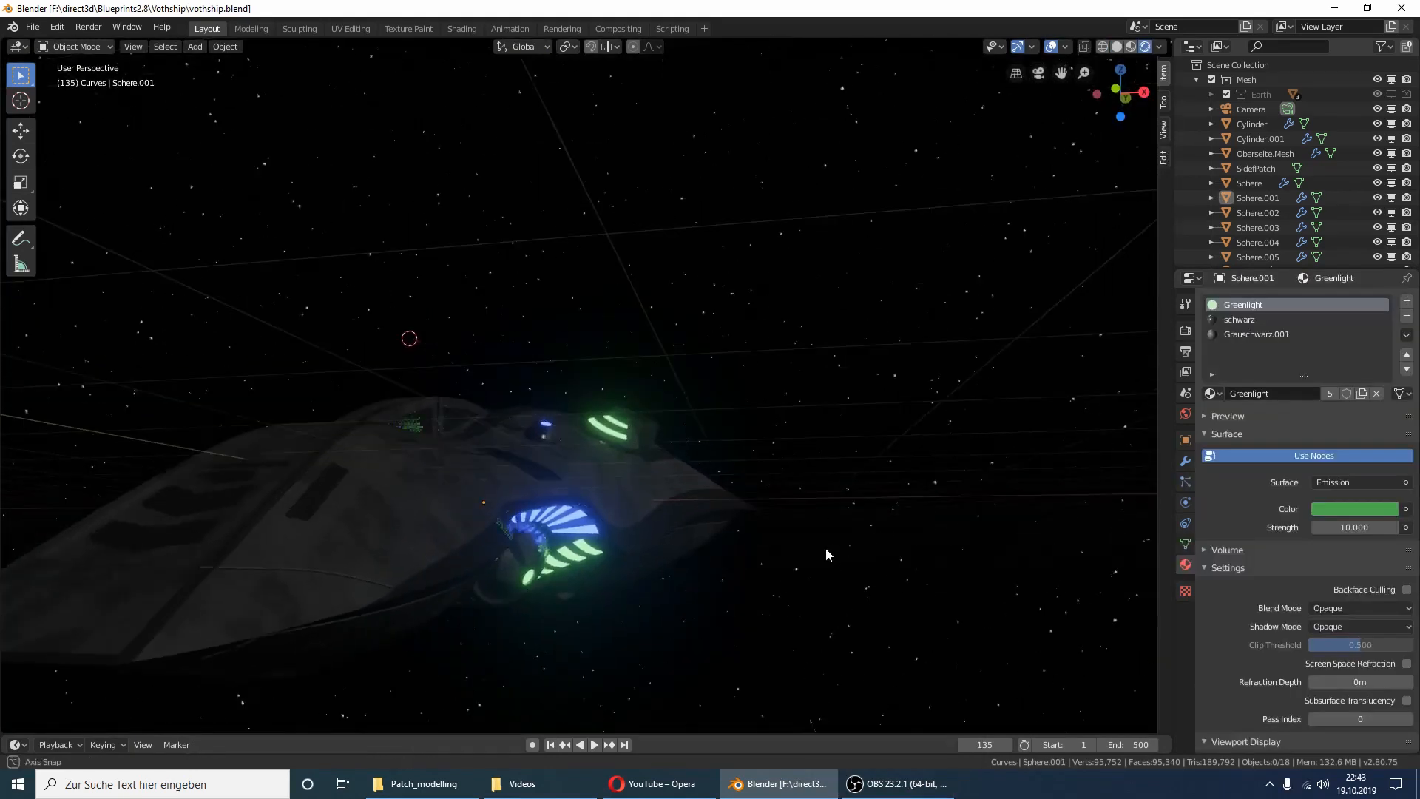
middle_drag(825, 548, 297, 584)
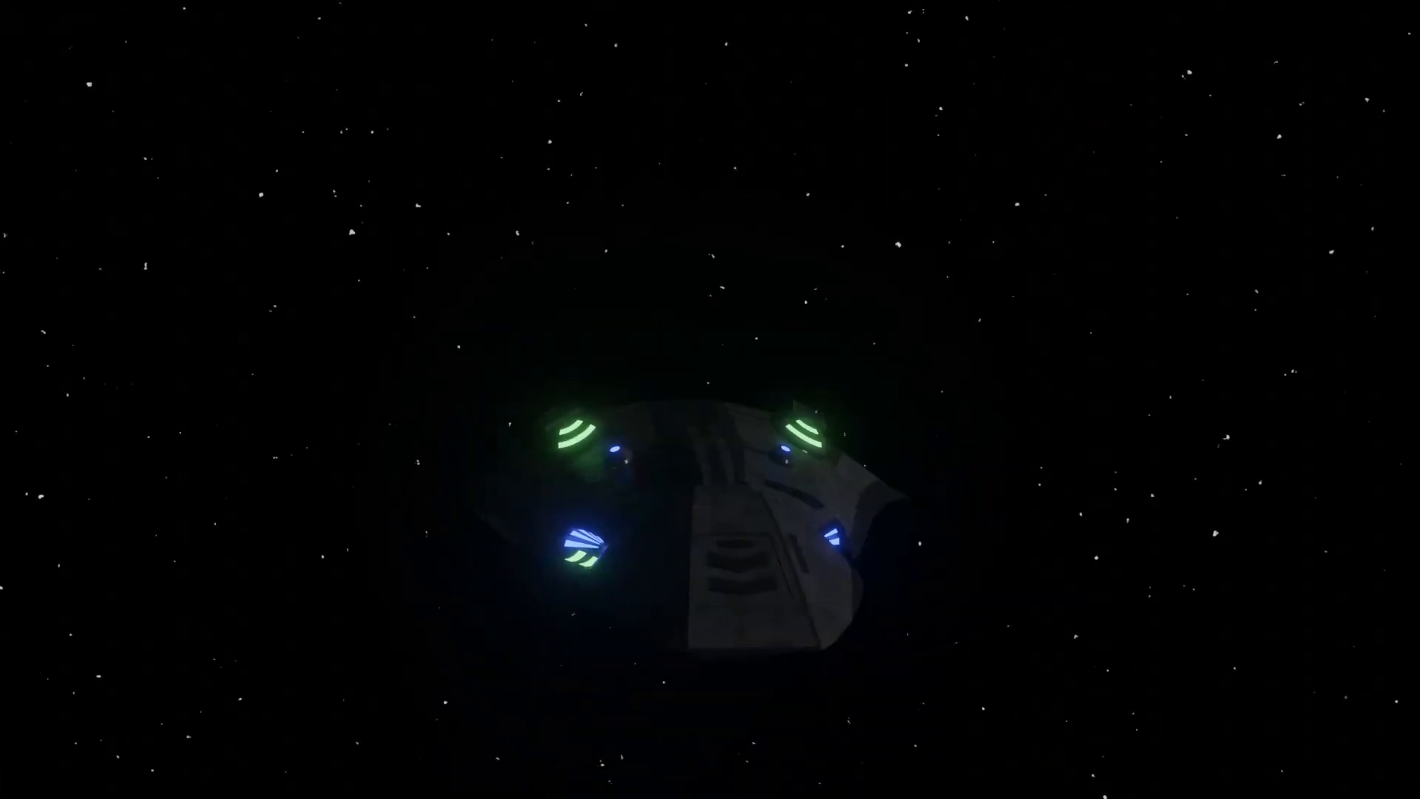